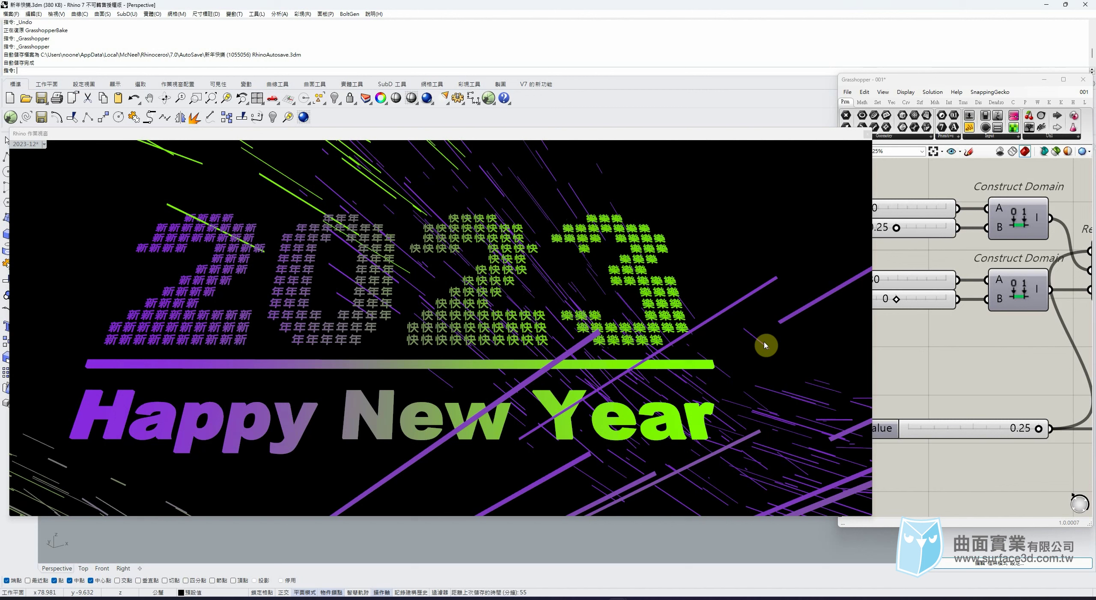
pyautogui.moveTo(1039, 432)
pyautogui.mouseDown()
pyautogui.moveTo(788, 436)
pyautogui.moveTo(1054, 437)
pyautogui.mouseUp()
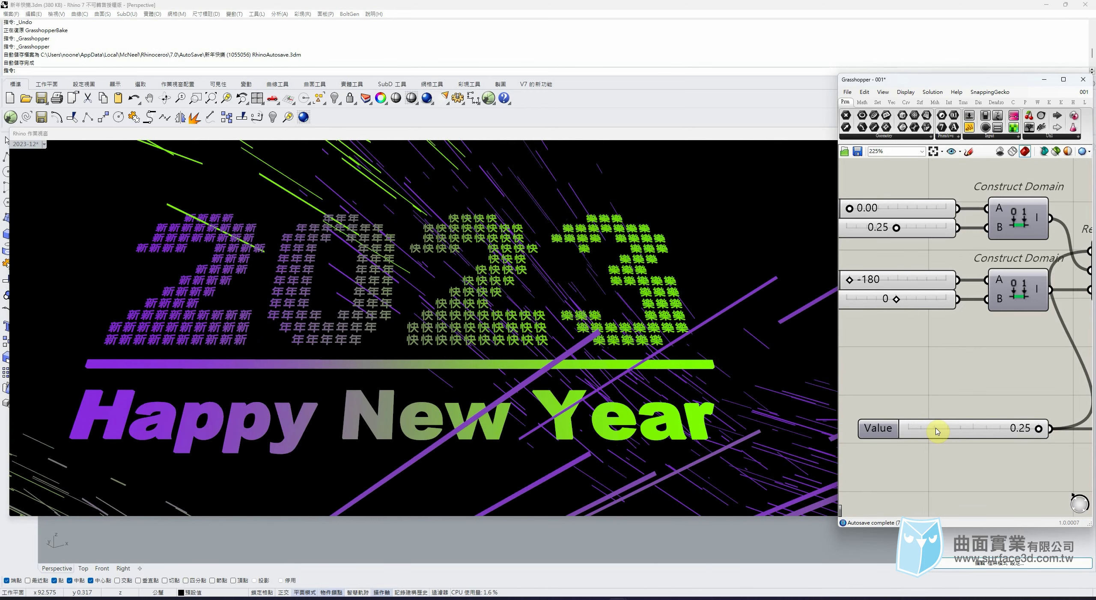
pyautogui.click(955, 382)
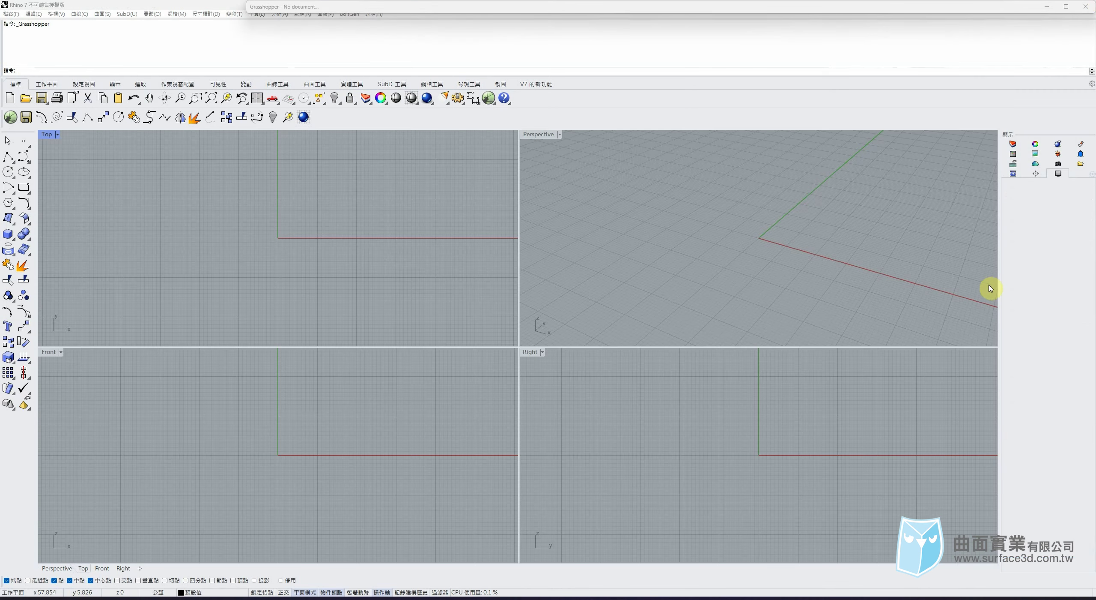
# - Start a new Rhino document and maximize the Front viewport
pyautogui.click(276, 444)
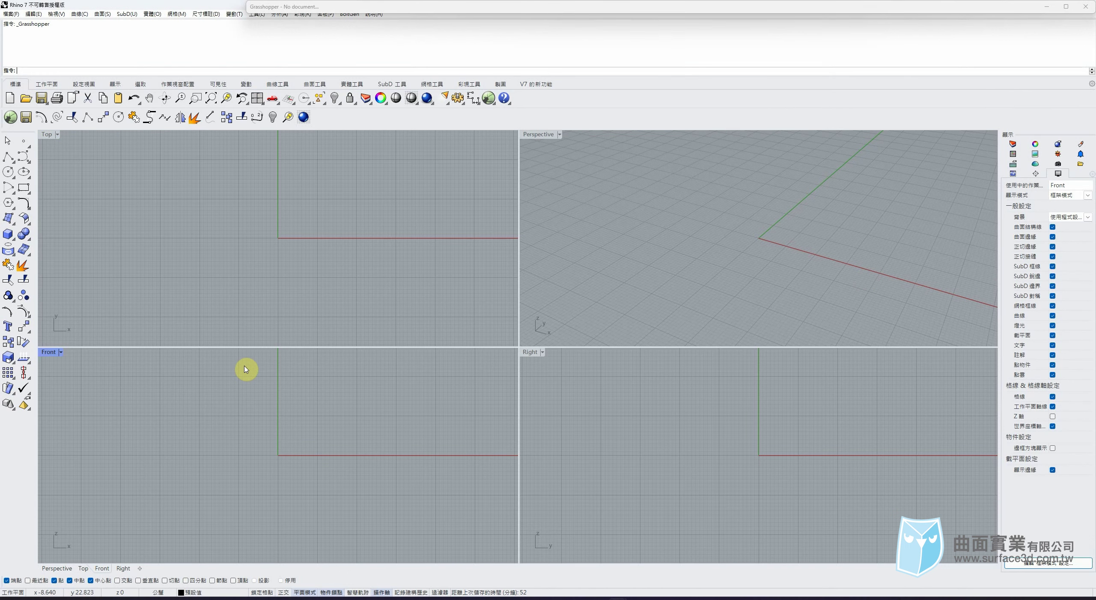
pyautogui.hotkey('ctrl', 'n')
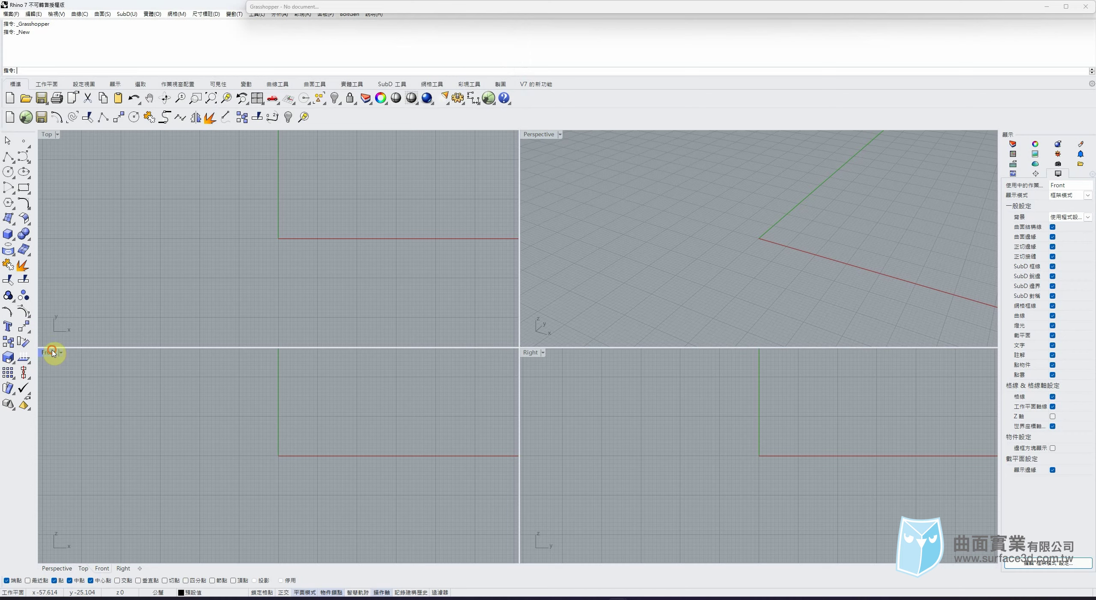
pyautogui.doubleClick(52, 351)
pyautogui.scroll(-4, 488, 314)
pyautogui.moveTo(636, 293); pyautogui.dragTo(299, 380, button='right')
# - Create a text object reading 2023 in the Arial Black font and place it near the origin of the Front view
pyautogui.click(204, 16)
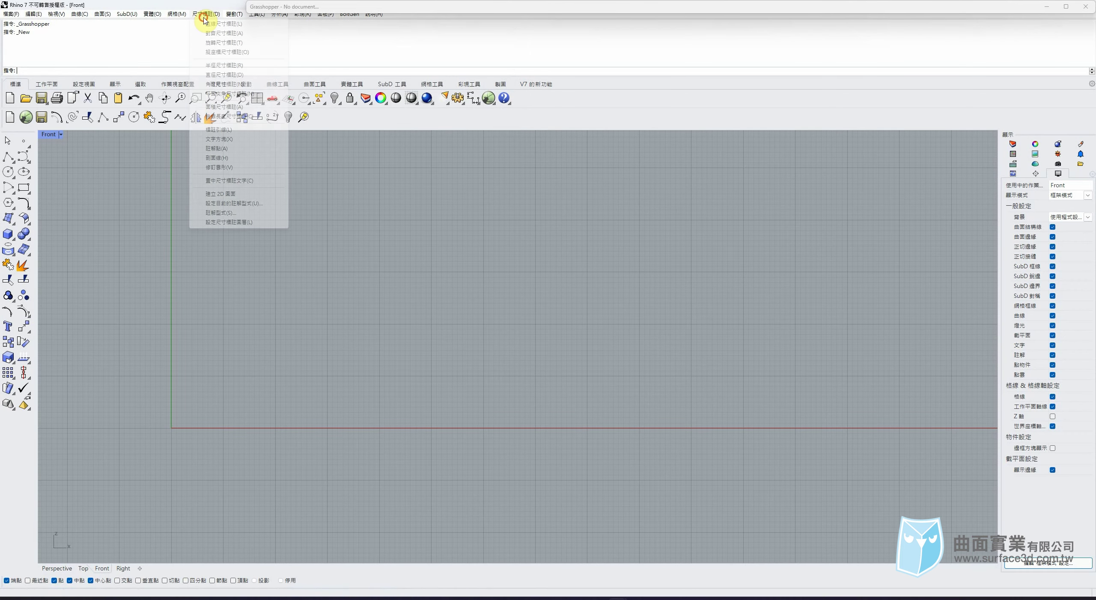
pyautogui.click(258, 141)
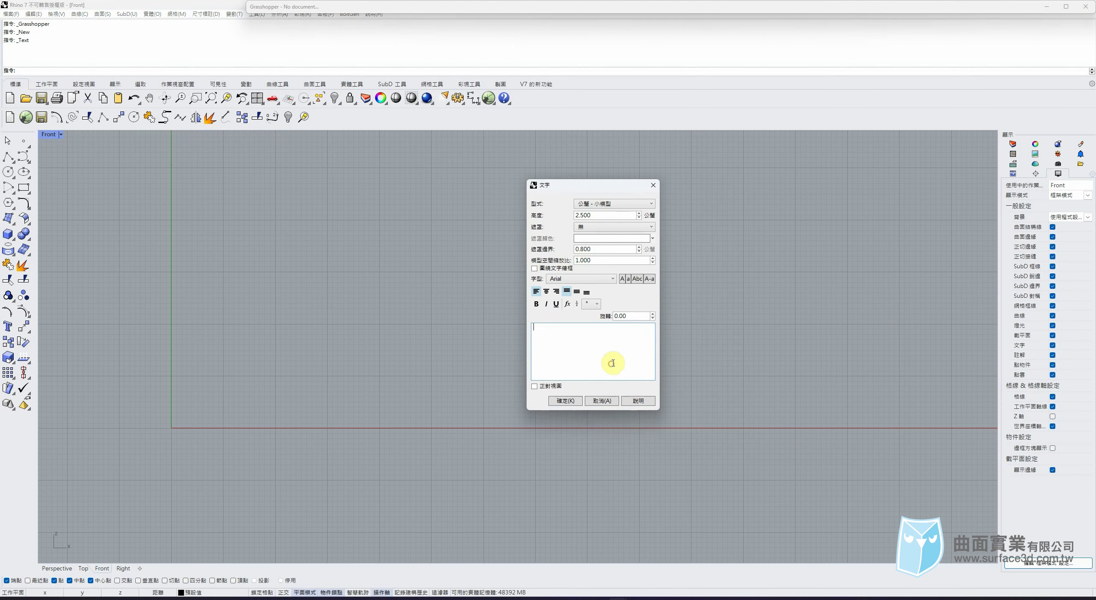
pyautogui.write('2023')
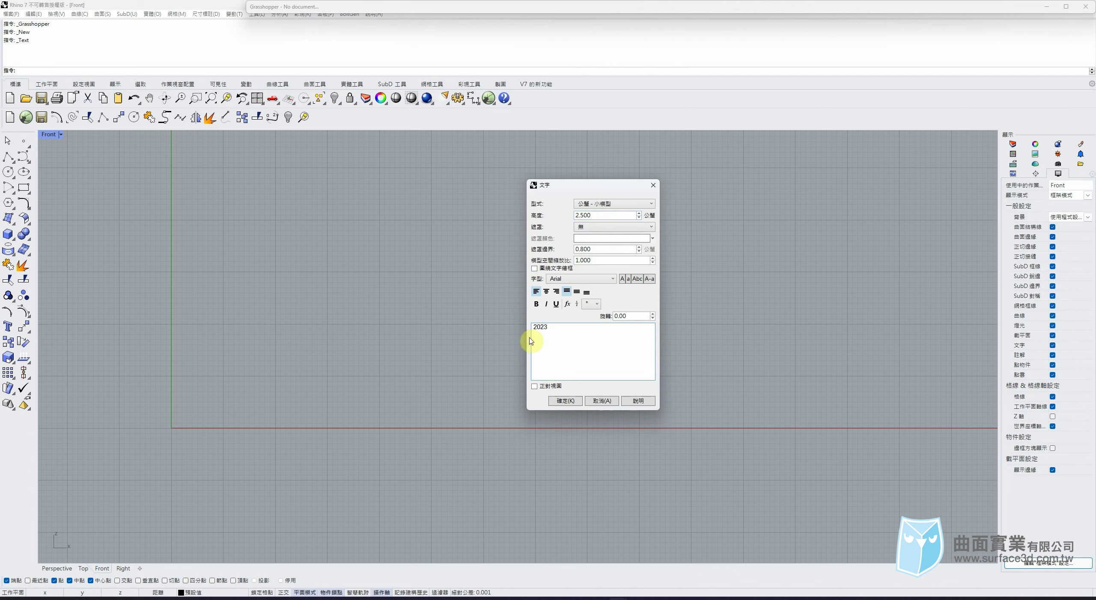
pyautogui.moveTo(561, 334); pyautogui.dragTo(438, 333)
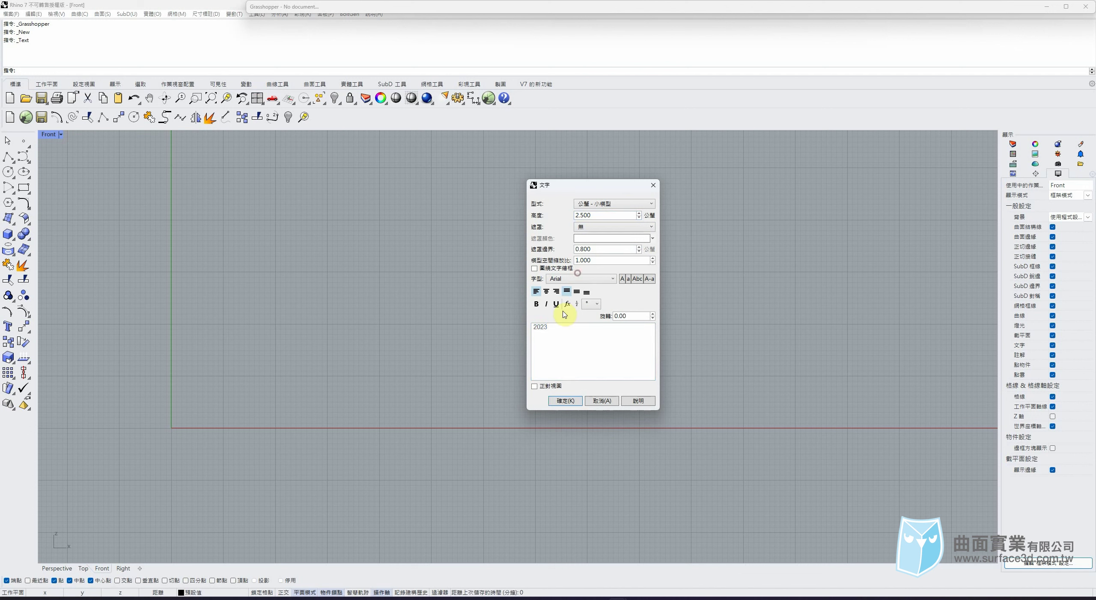
pyautogui.click(579, 278)
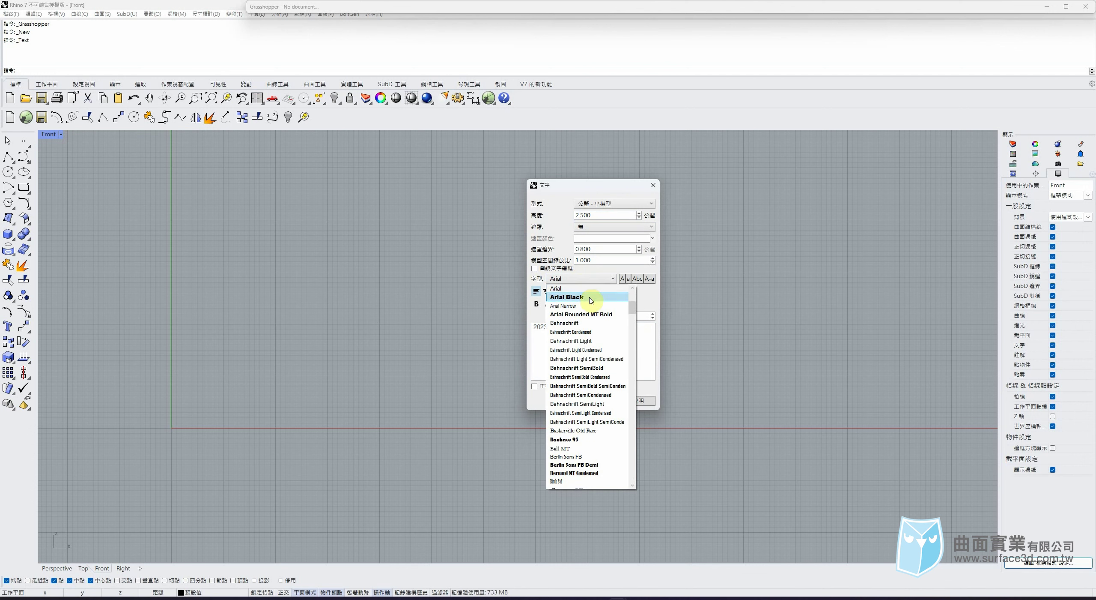
pyautogui.click(590, 298)
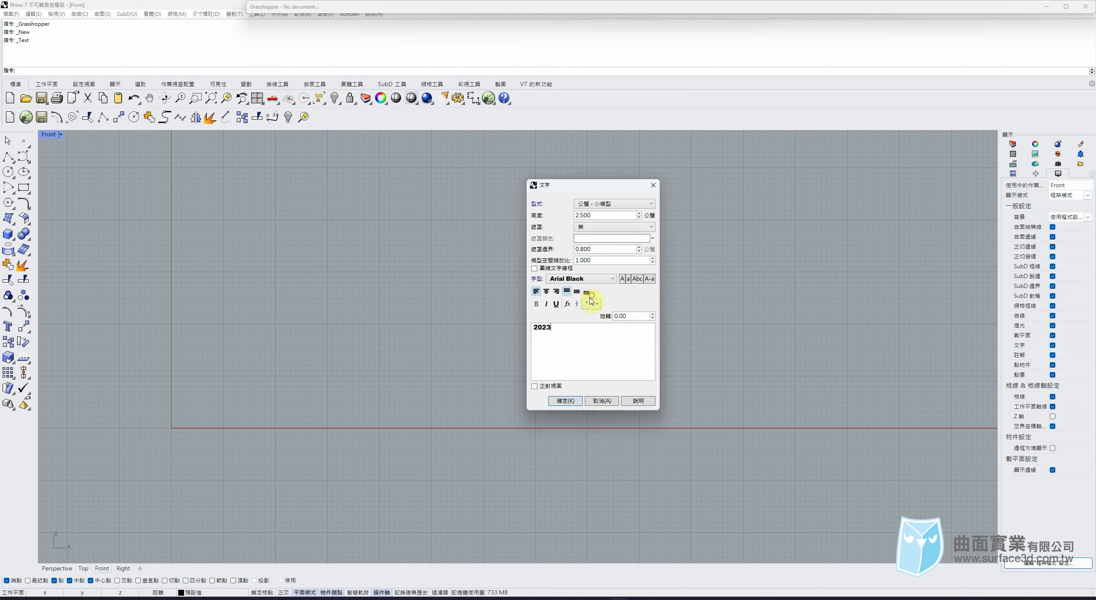
pyautogui.click(565, 401)
pyautogui.click(229, 395)
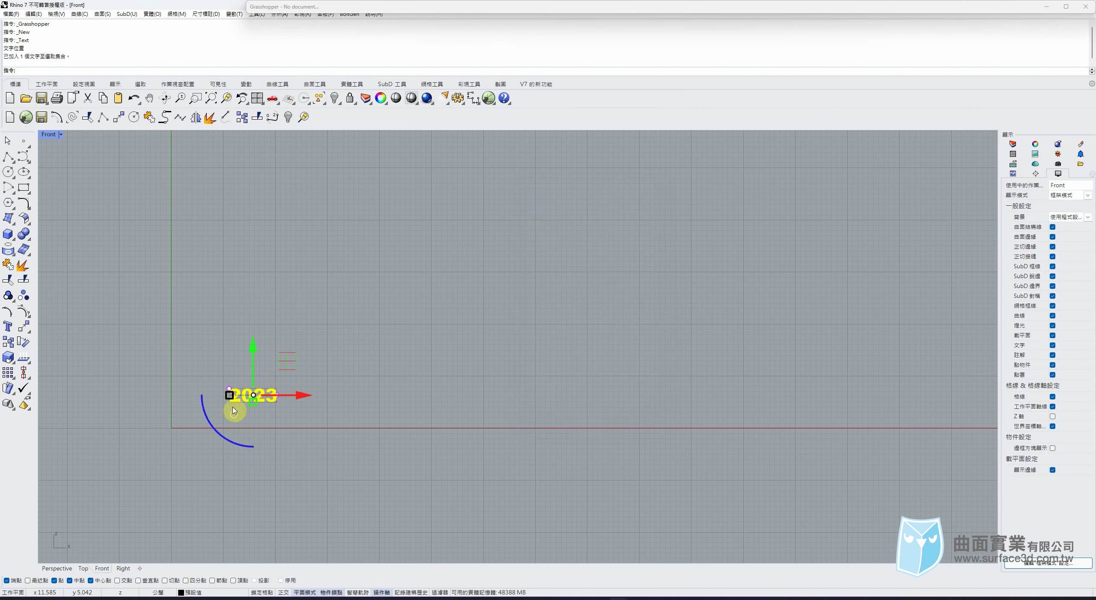
# - Scale the 2023 text up uniformly and move it so it sits just above the X axis beside the vertical axis
pyautogui.keyDown('shift'); pyautogui.moveTo(229, 394); pyautogui.dragTo(113, 412); pyautogui.keyUp('shift')
pyautogui.moveTo(286, 365); pyautogui.dragTo(363, 344)
pyautogui.keyDown('shift'); pyautogui.moveTo(196, 374); pyautogui.dragTo(86, 372); pyautogui.keyUp('shift')
pyautogui.moveTo(363, 338); pyautogui.dragTo(455, 315)
pyautogui.keyDown('shift'); pyautogui.moveTo(173, 349); pyautogui.dragTo(204, 347); pyautogui.keyUp('shift')
pyautogui.moveTo(452, 312); pyautogui.dragTo(464, 314)
pyautogui.click(814, 285)
# - Explode the 2023 text into separate outline curves
pyautogui.click(486, 406)
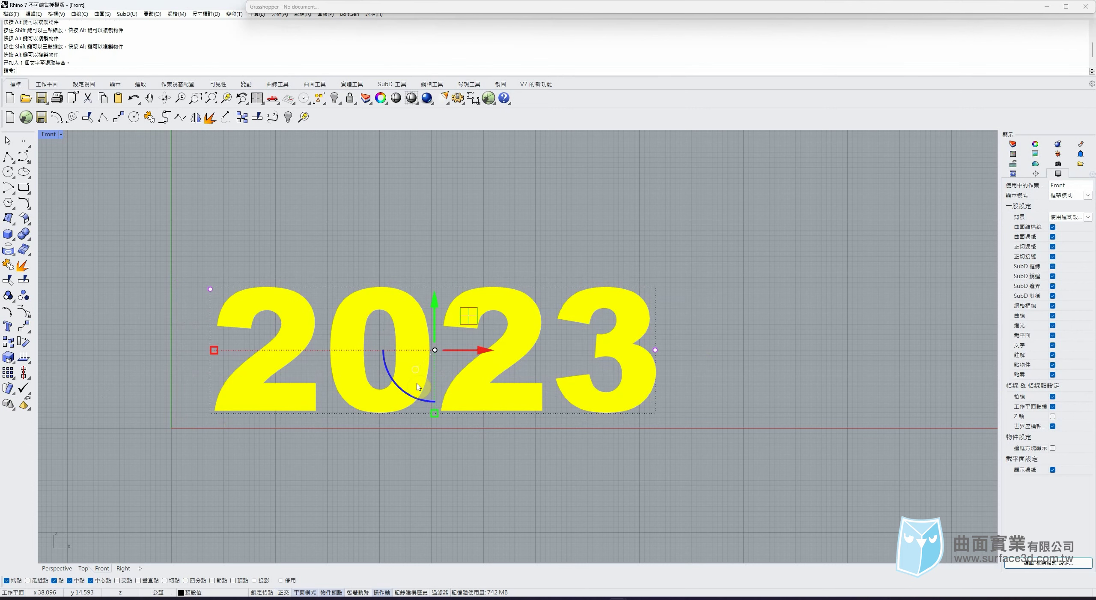
pyautogui.click(23, 269)
pyautogui.moveTo(788, 254); pyautogui.dragTo(160, 507)
pyautogui.click(349, 481)
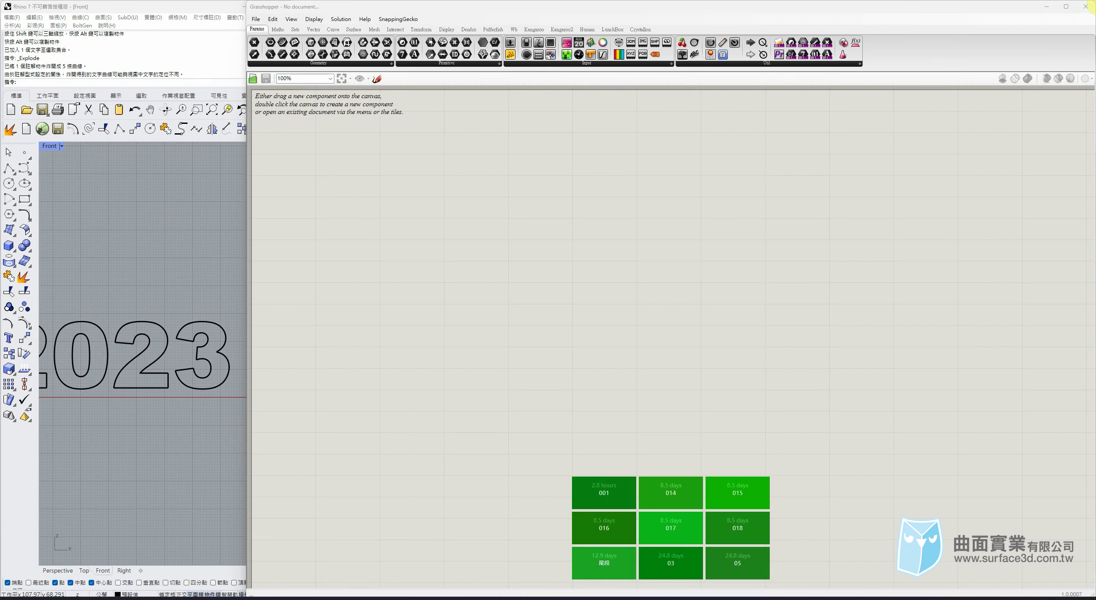
# - Switch to Grasshopper and place four Curve parameters in a vertical column on a new canvas
pyautogui.click(152, 248)
pyautogui.scroll(-2, 153, 249)
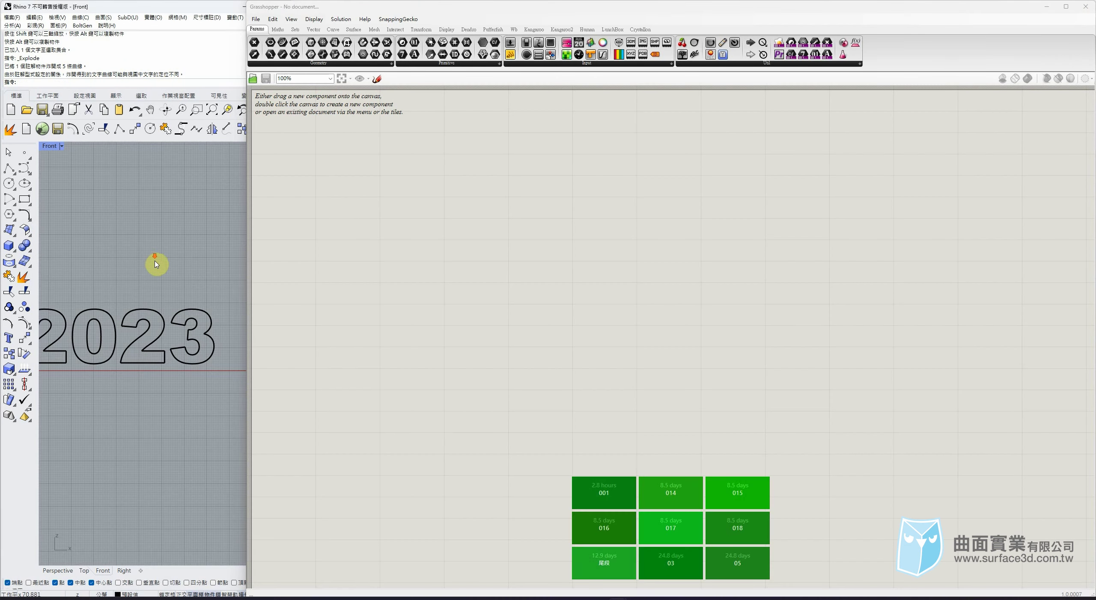
pyautogui.moveTo(166, 302); pyautogui.dragTo(187, 310, button='right')
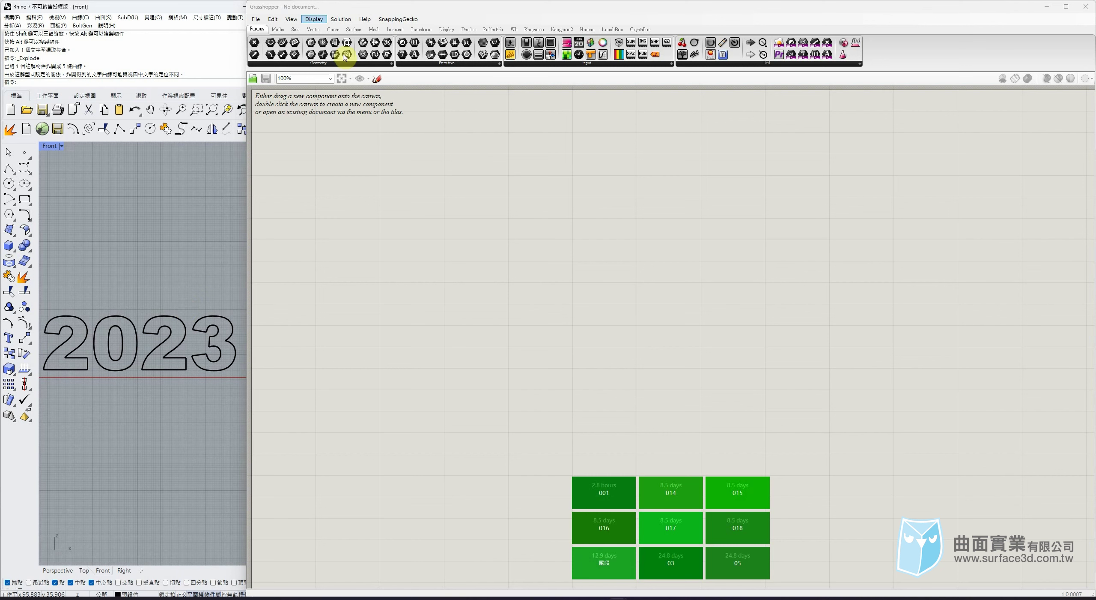
pyautogui.moveTo(270, 42); pyautogui.dragTo(378, 235)
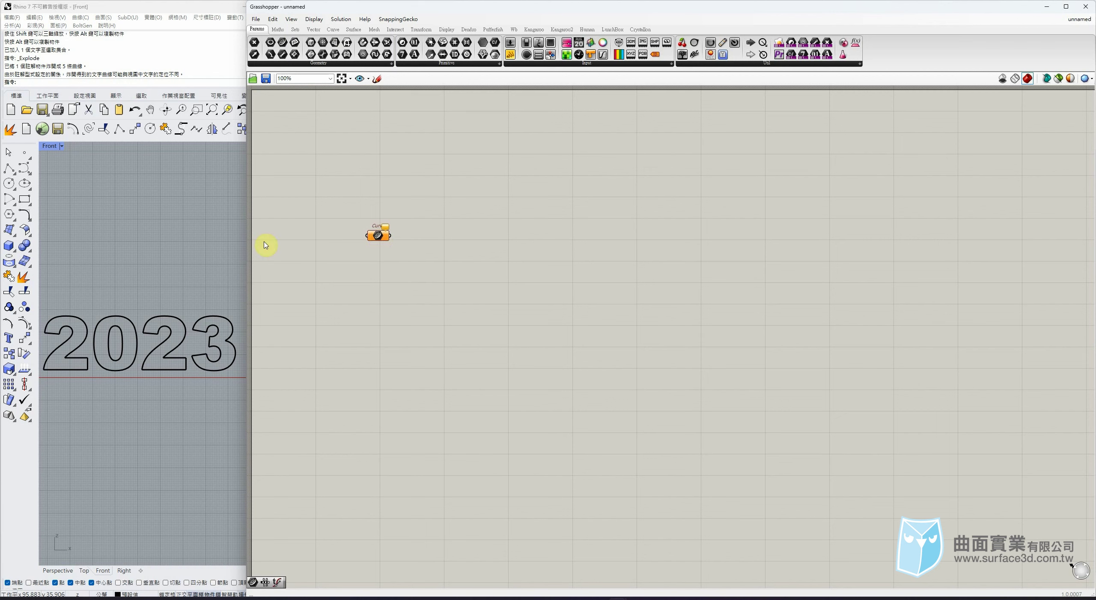
pyautogui.moveTo(289, 55); pyautogui.dragTo(380, 292)
pyautogui.moveTo(282, 42); pyautogui.dragTo(377, 317)
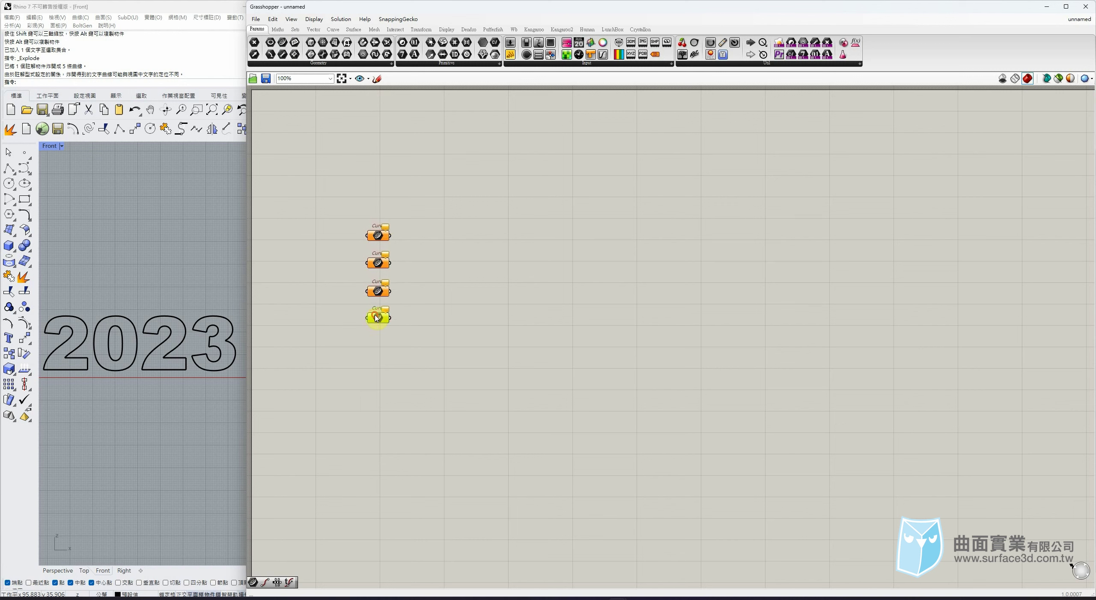
# - Reference the outline of the first 2 in the topmost Curve parameter
pyautogui.rightClick(377, 235)
pyautogui.click(432, 355)
pyautogui.click(85, 336)
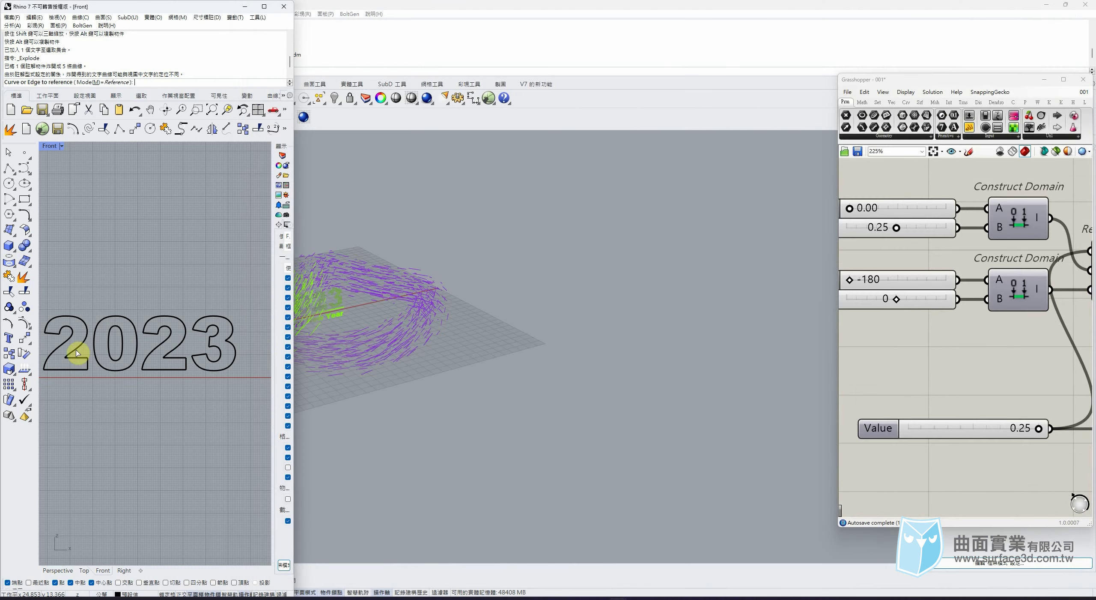
# - Reference the outer outline of the 0 as a single curve in the second Curve parameter
pyautogui.rightClick(378, 263)
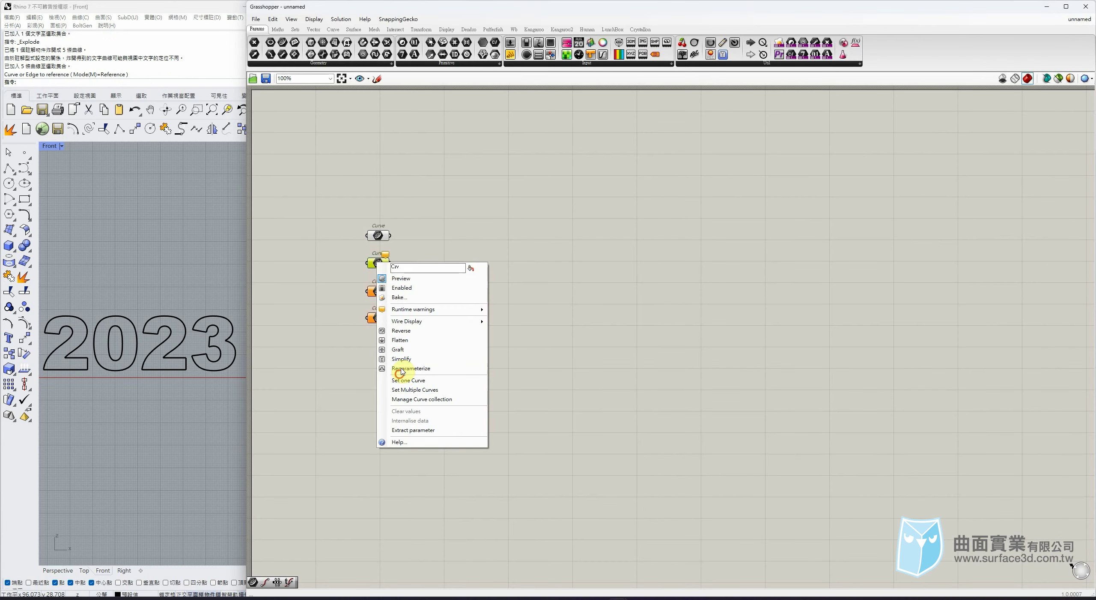
pyautogui.click(401, 380)
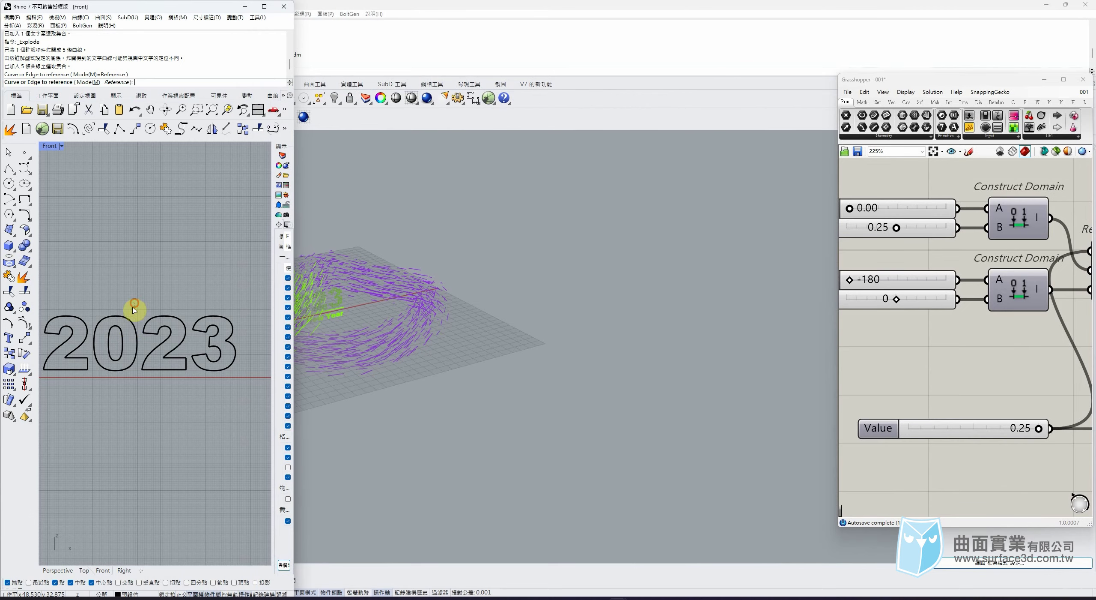
pyautogui.click(128, 328)
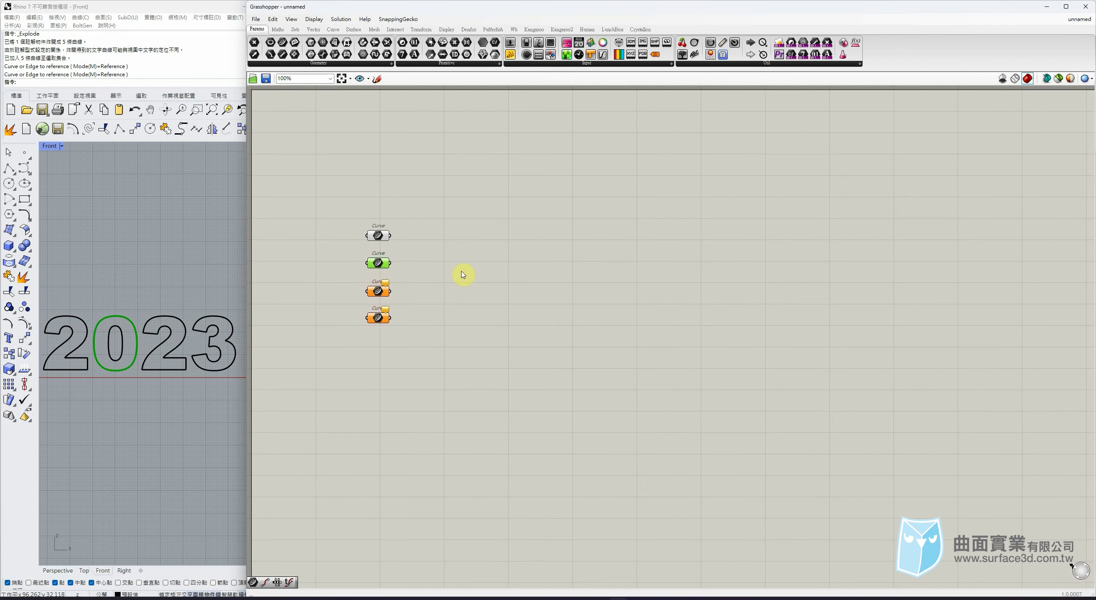
# - Set multiple curves for the second Curve parameter, referencing both the inner and outer outlines of the 0
pyautogui.rightClick(384, 264)
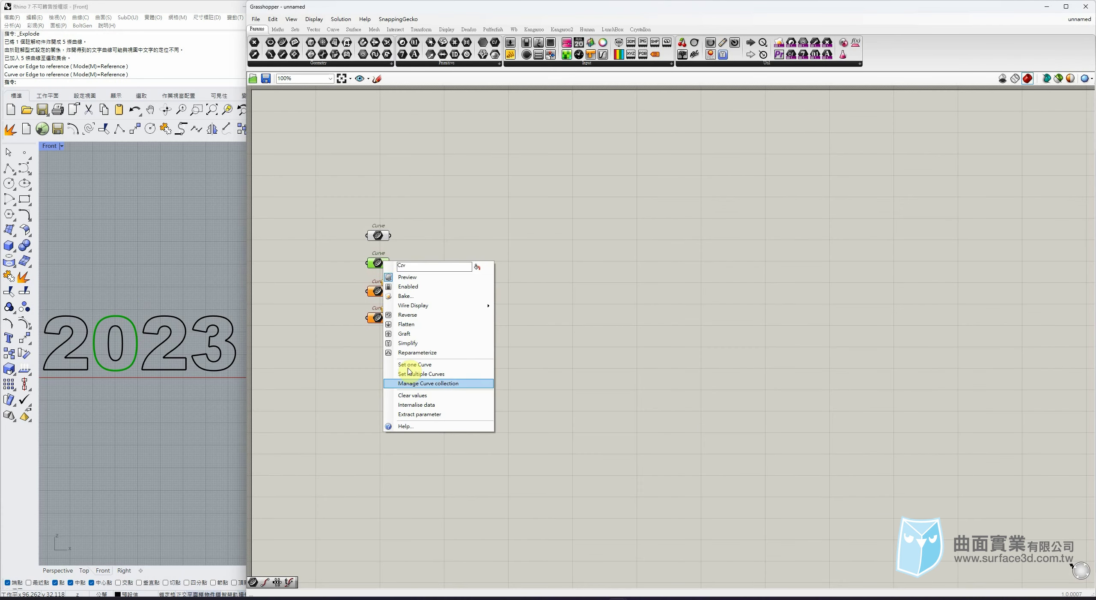
pyautogui.click(419, 376)
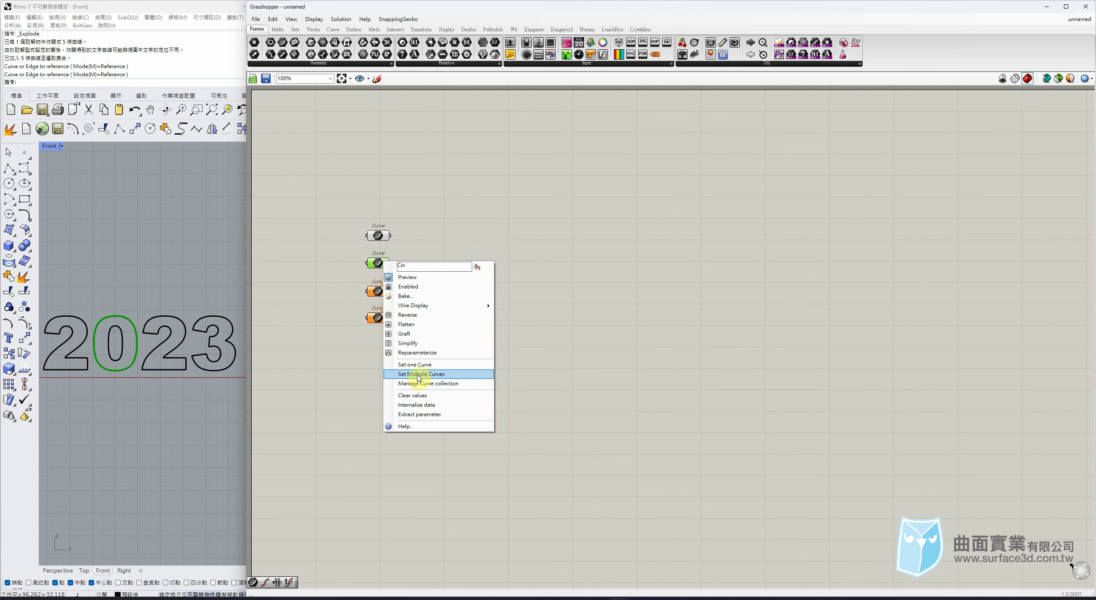
pyautogui.click(418, 375)
pyautogui.moveTo(113, 292); pyautogui.dragTo(108, 349)
pyautogui.rightClick(131, 303)
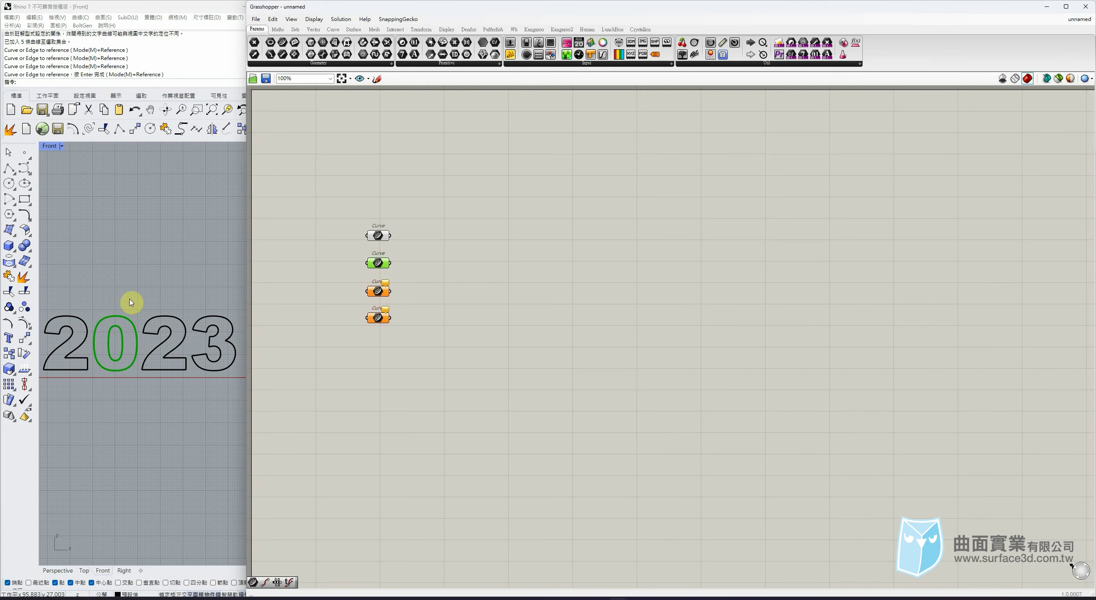
# - Reference the second 2 in the third Curve parameter and the 3 in the fourth Curve parameter
pyautogui.rightClick(377, 290)
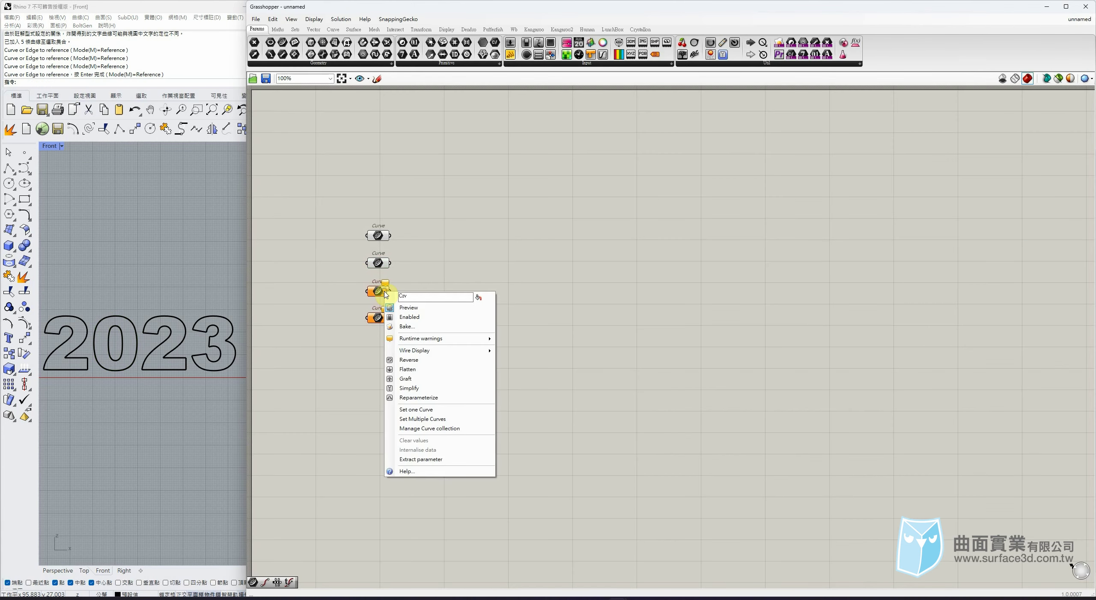
pyautogui.click(417, 411)
pyautogui.click(158, 356)
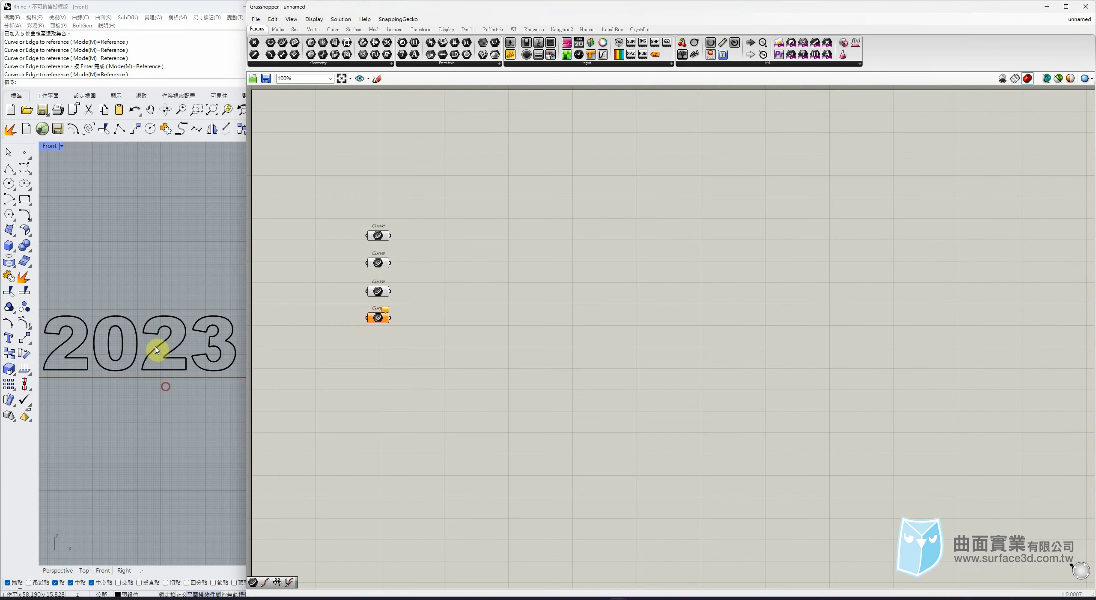
pyautogui.rightClick(379, 322)
pyautogui.click(412, 437)
pyautogui.click(217, 316)
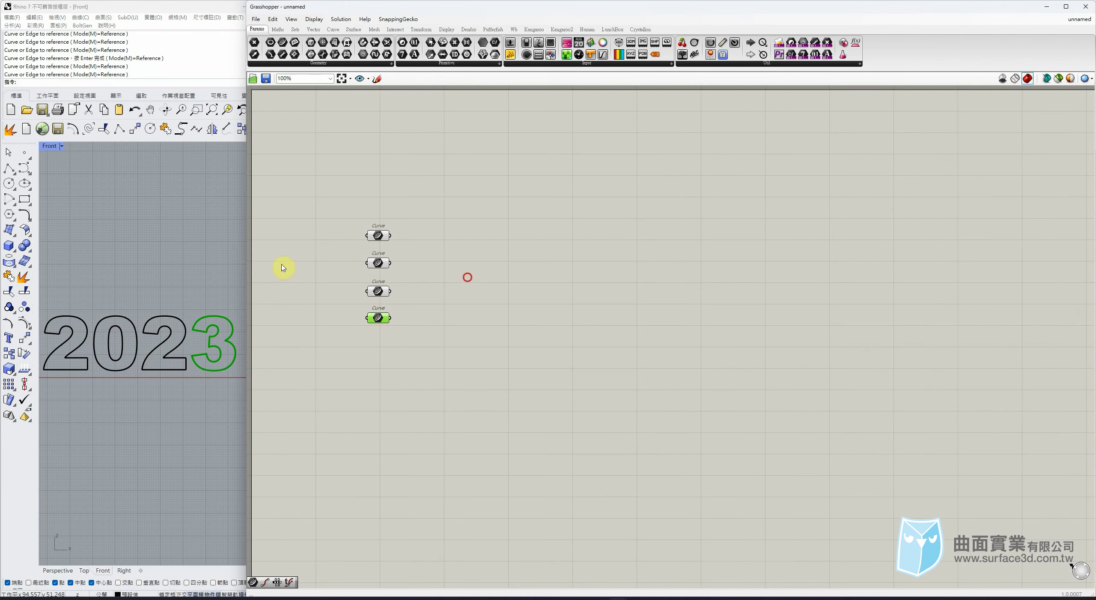
pyautogui.click(438, 258)
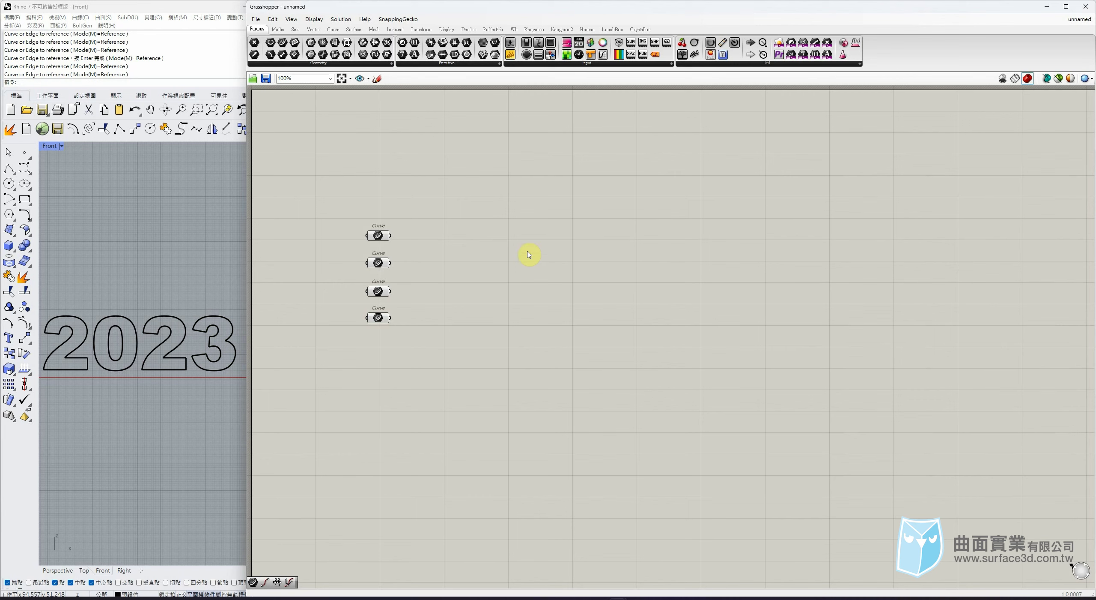
# - Move all four Curve parameters together further into the canvas to free space above and beside them
pyautogui.scroll(3, 348, 257)
pyautogui.moveTo(421, 229); pyautogui.dragTo(496, 273, button='right')
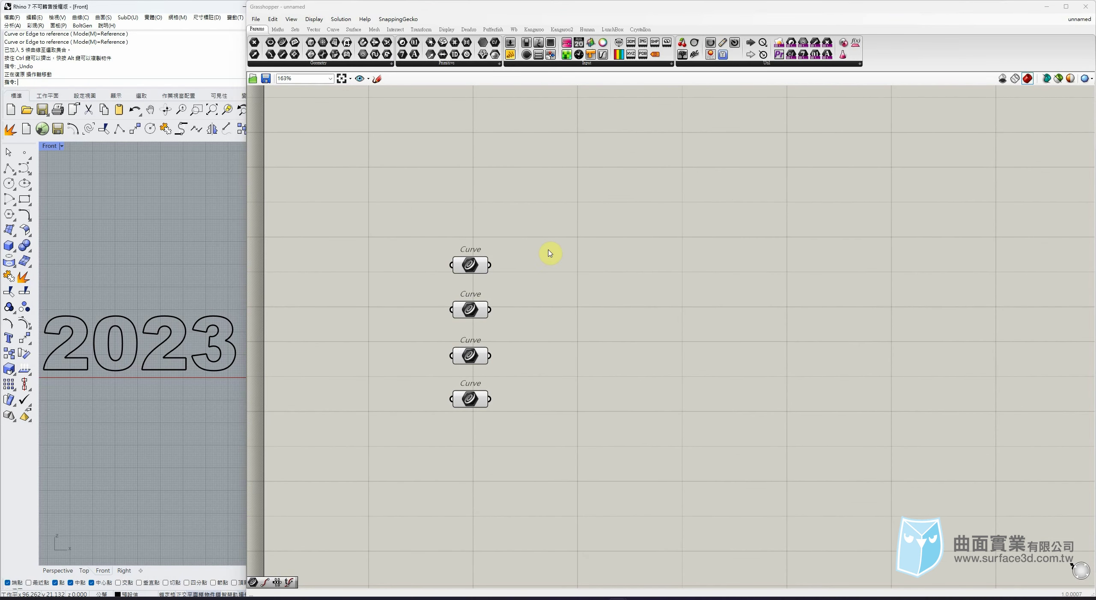
pyautogui.click(548, 249)
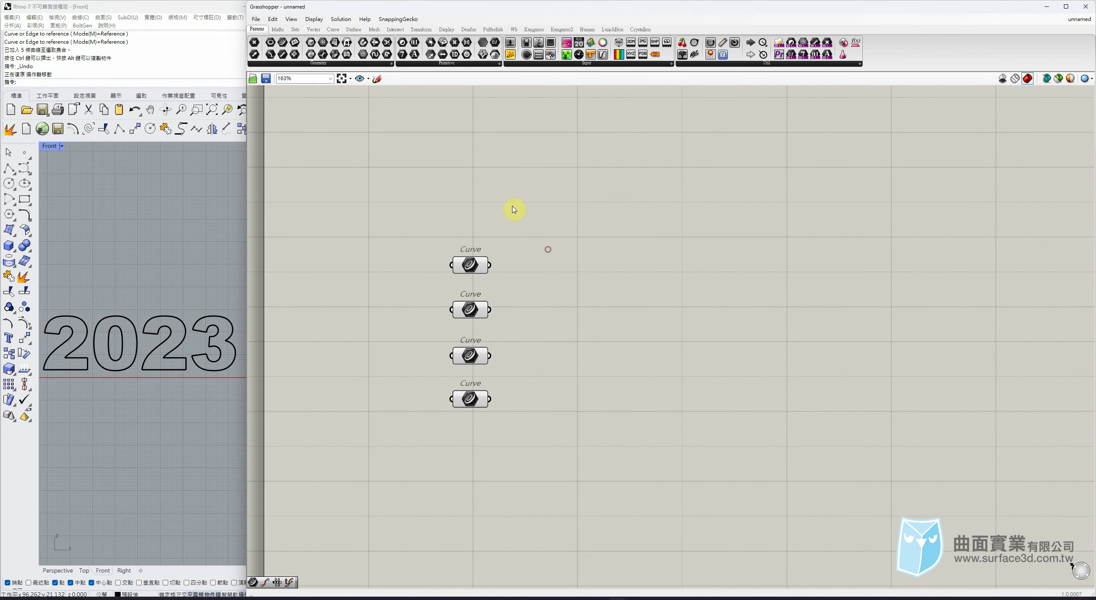
pyautogui.moveTo(504, 198); pyautogui.dragTo(475, 407)
pyautogui.moveTo(467, 262); pyautogui.dragTo(604, 364)
pyautogui.scroll(-2, 601, 349)
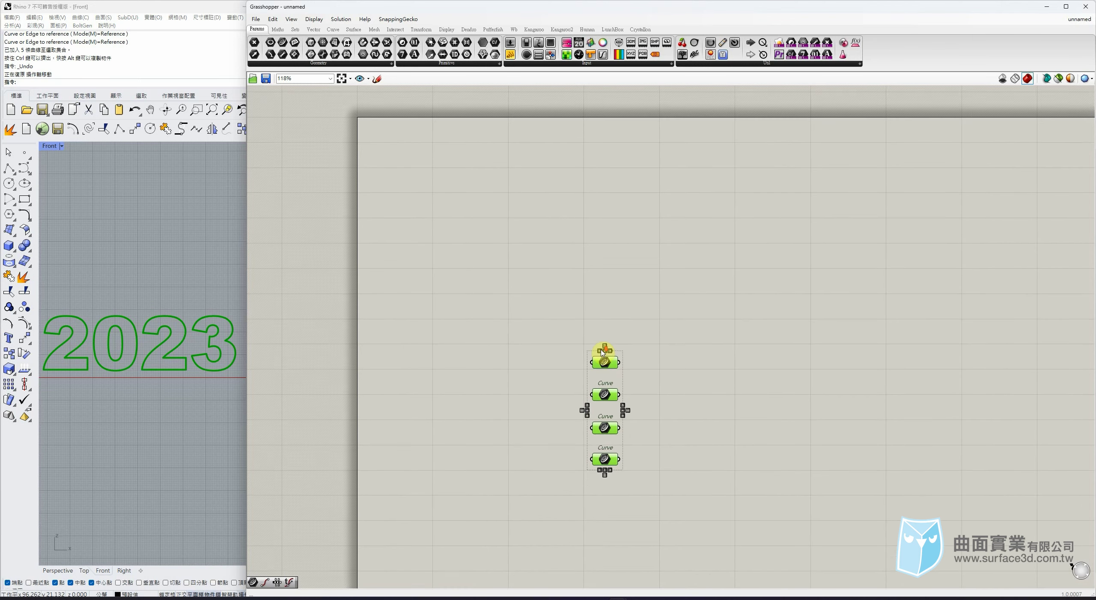
pyautogui.moveTo(601, 349); pyautogui.dragTo(601, 410, button='right')
pyautogui.click(549, 333)
# - Place a Construct Point component near the canvas corner, above the Curve parameters
pyautogui.scroll(1, 540, 305)
pyautogui.click(310, 30)
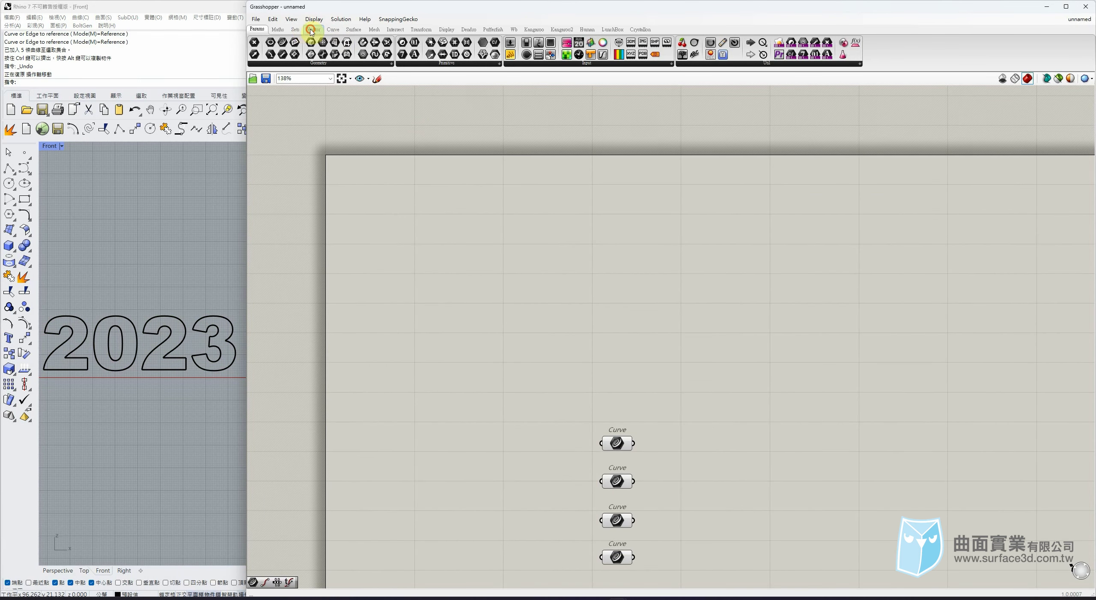
pyautogui.click(311, 30)
pyautogui.moveTo(538, 47); pyautogui.dragTo(456, 206)
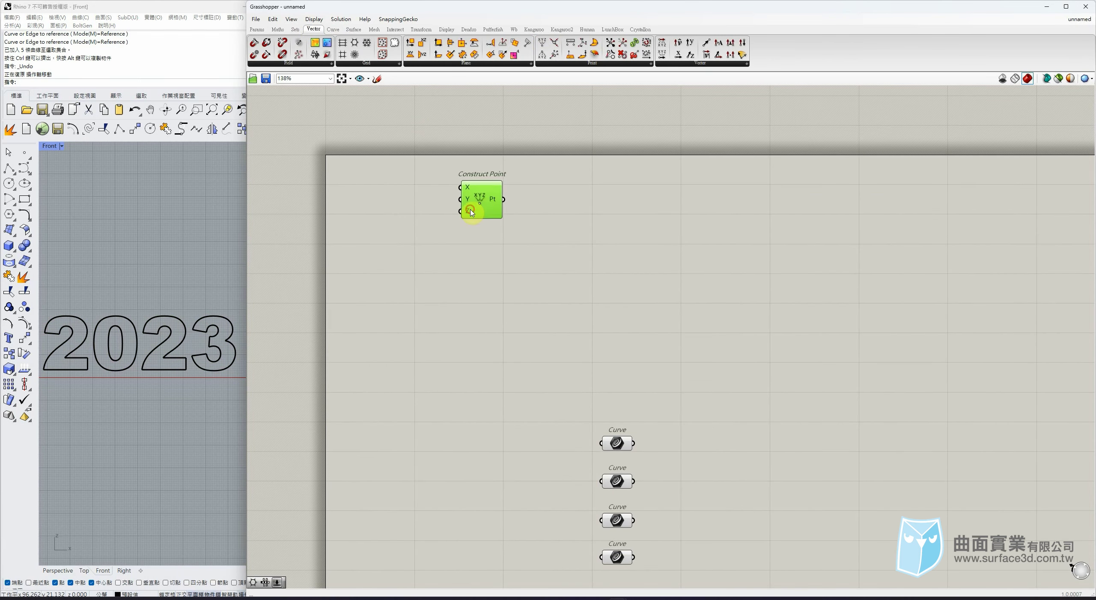
pyautogui.scroll(-2, 180, 324)
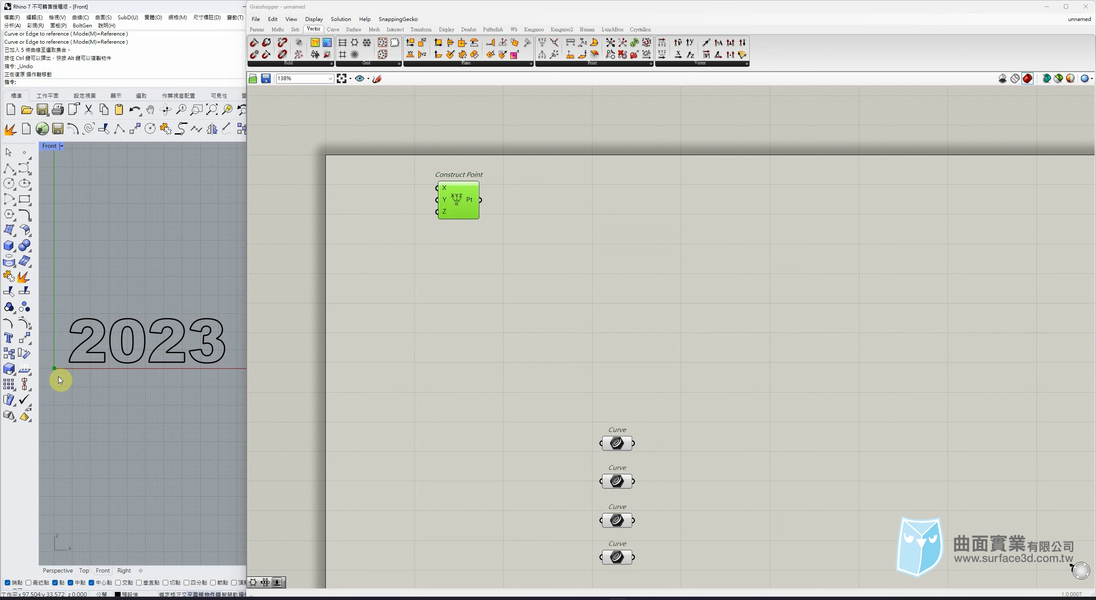
# - Add a Square grid component beside Construct Point, deleting the misplaced component, and connect the Pt output to its P input
pyautogui.moveTo(350, 50); pyautogui.dragTo(529, 216)
pyautogui.press('Delete')
pyautogui.moveTo(355, 46); pyautogui.dragTo(578, 282)
pyautogui.click(414, 257)
pyautogui.scroll(2, 431, 202)
pyautogui.click(412, 273)
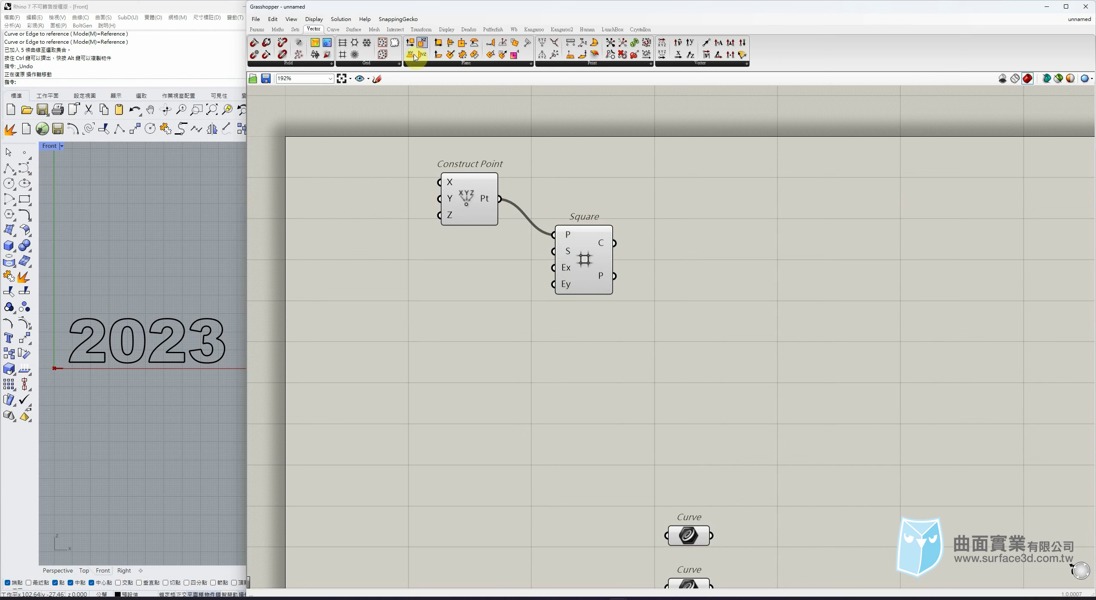
# - Insert an XZ Plane component between Construct Point and the Square grid, wiring it into both and spacing the components out
pyautogui.moveTo(422, 43); pyautogui.dragTo(557, 233)
pyautogui.moveTo(578, 252); pyautogui.dragTo(657, 257)
pyautogui.moveTo(567, 170); pyautogui.dragTo(560, 200)
pyautogui.moveTo(664, 265)
pyautogui.mouseDown()
pyautogui.moveTo(651, 266)
pyautogui.moveTo(659, 284)
pyautogui.mouseUp()
# - Create a number slider with value 3.00 and connect it to the Square grid's S input, placing it beside the component
pyautogui.doubleClick(473, 291)
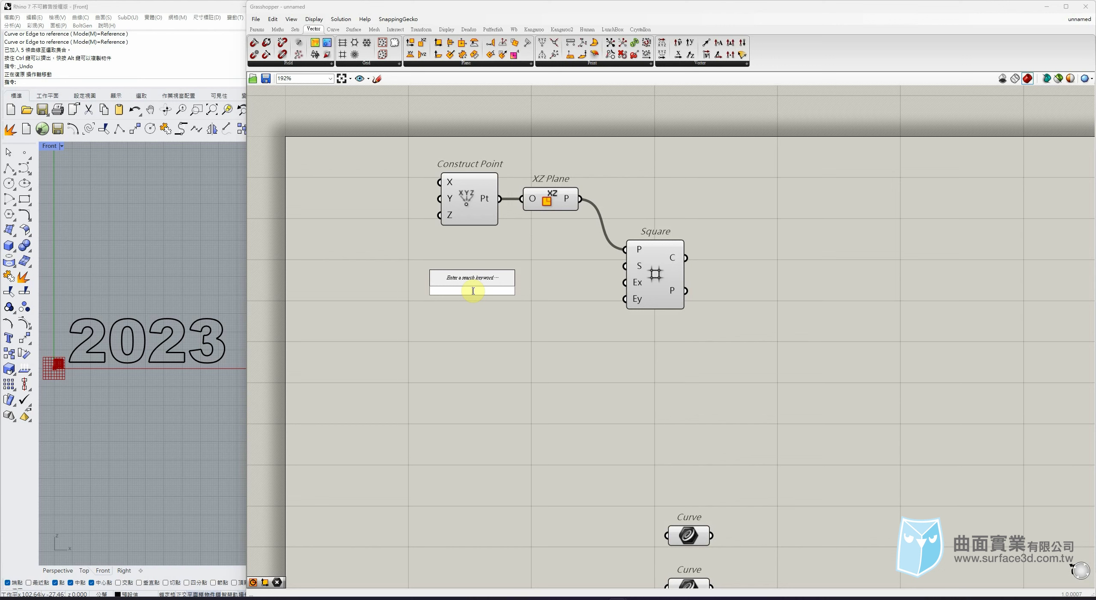
pyautogui.write('3.0')
pyautogui.press('Return')
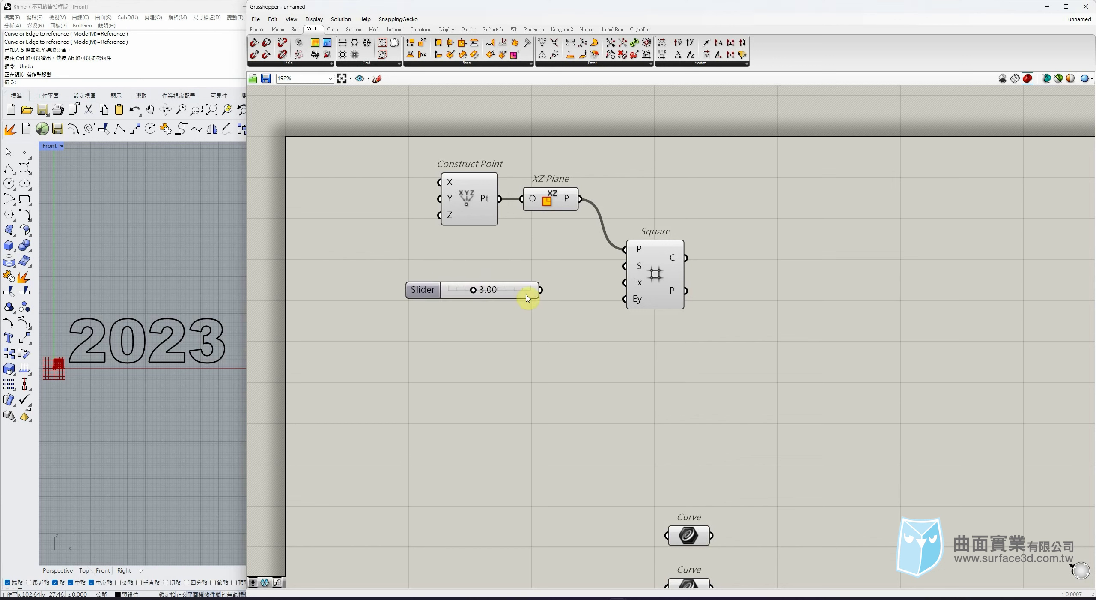
pyautogui.moveTo(549, 290); pyautogui.dragTo(624, 267)
pyautogui.moveTo(499, 298); pyautogui.dragTo(538, 275)
# - Create an integer slider of 30 for the Square grid's Ex input and connect a copy of it to Ey
pyautogui.doubleClick(495, 315)
pyautogui.write('30')
pyautogui.press('Return')
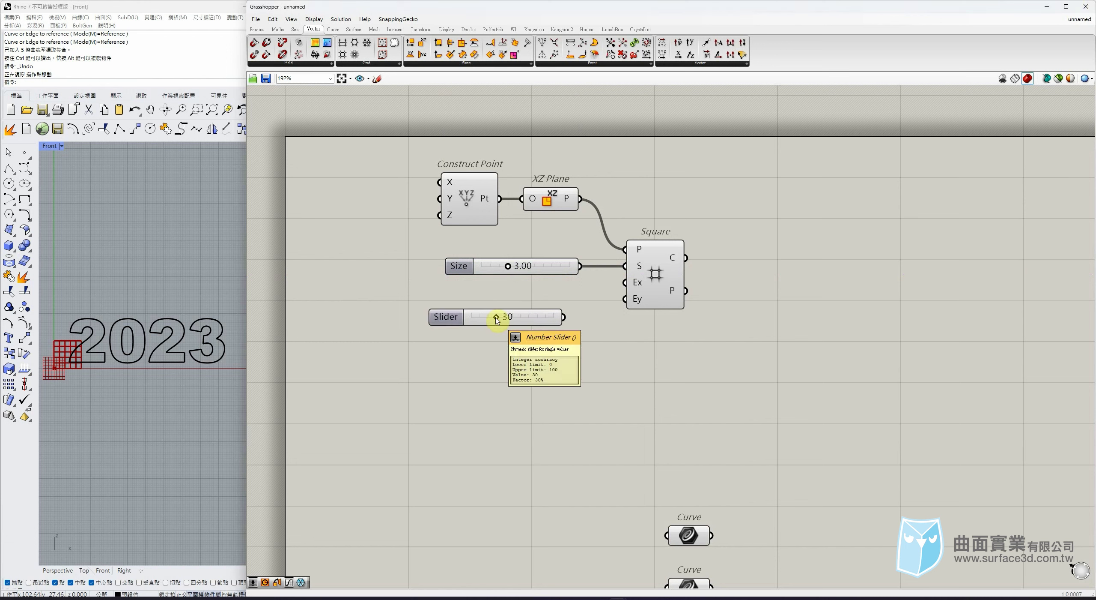
pyautogui.moveTo(573, 317); pyautogui.dragTo(625, 282)
pyautogui.click(566, 317)
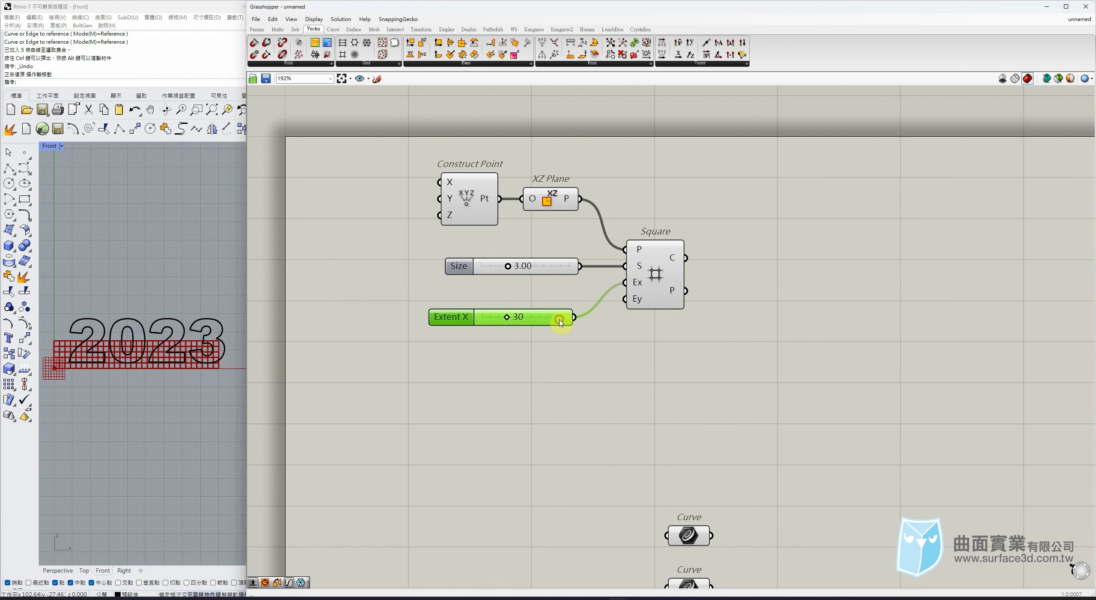
pyautogui.keyDown('alt'); pyautogui.moveTo(565, 316); pyautogui.dragTo(625, 299); pyautogui.keyUp('alt')
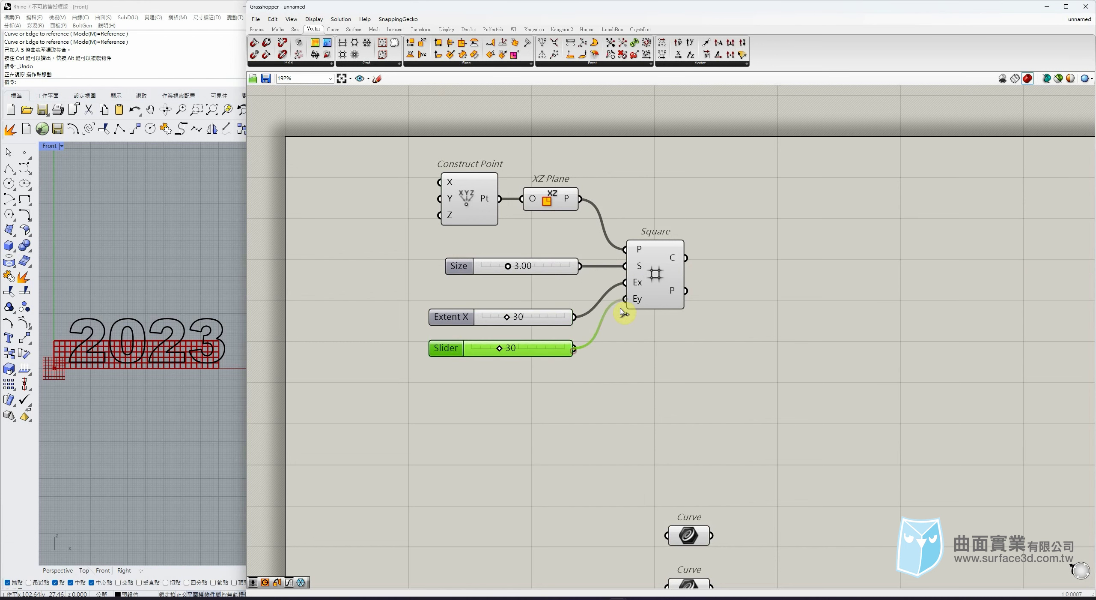
# - Set the Extent X and Extent Y sliders to 100 and the Size slider to 2
pyautogui.moveTo(507, 317); pyautogui.dragTo(521, 318)
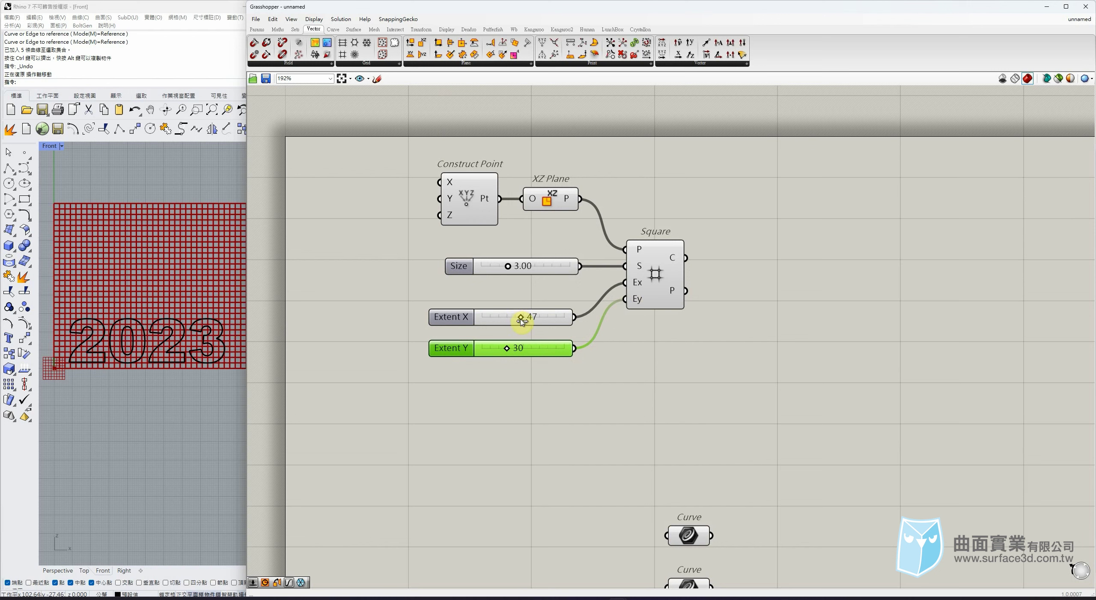
pyautogui.moveTo(509, 348); pyautogui.dragTo(498, 348)
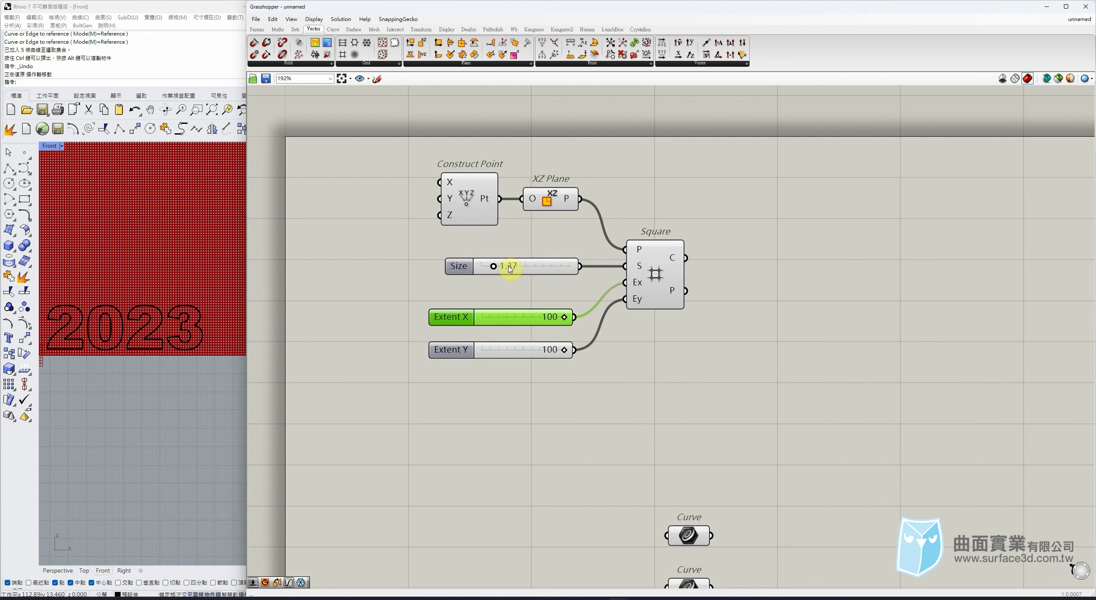
pyautogui.moveTo(510, 268)
pyautogui.mouseDown()
pyautogui.moveTo(518, 267)
pyautogui.moveTo(488, 270)
pyautogui.moveTo(498, 269)
pyautogui.mouseUp()
pyautogui.click(498, 270)
pyautogui.doubleClick(499, 270)
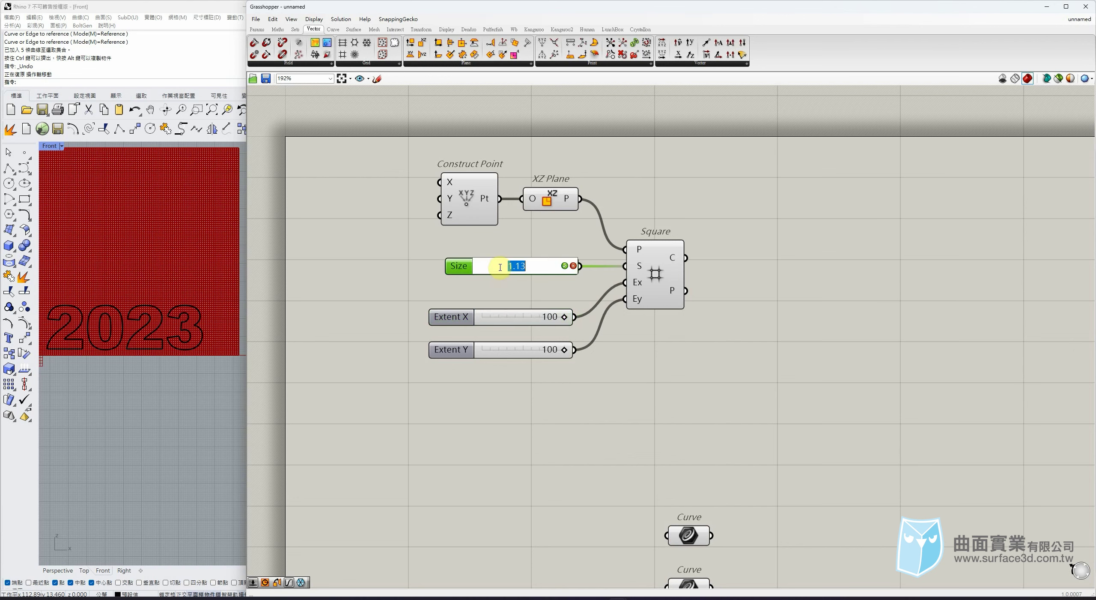
pyautogui.write('2')
pyautogui.press('Return')
# - Add a Point parameter connected to the Square grid's P output
pyautogui.scroll(4, 134, 404)
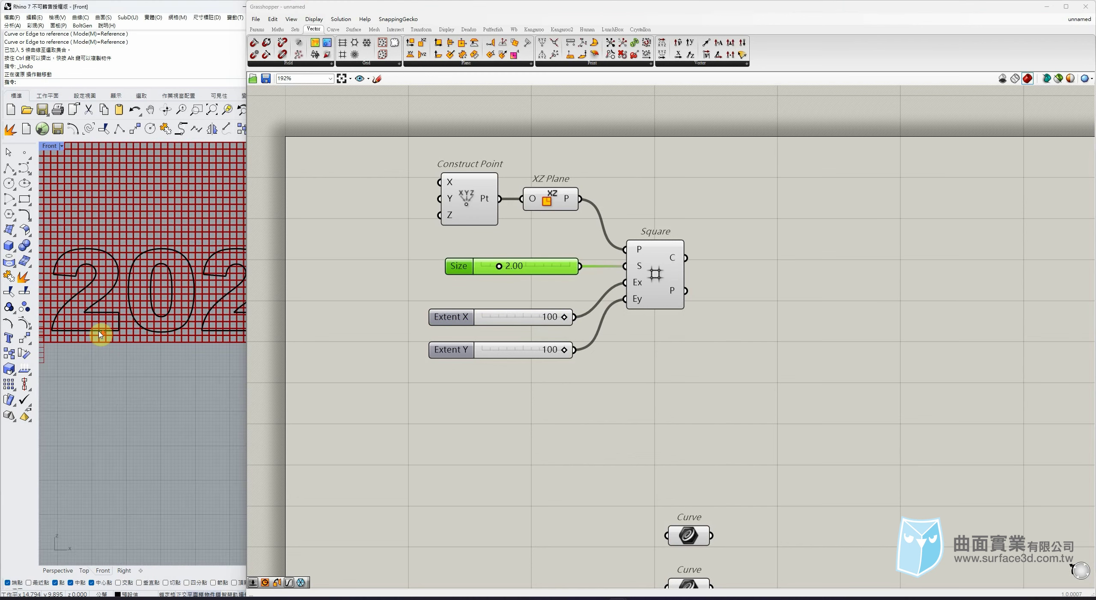
pyautogui.moveTo(122, 295); pyautogui.dragTo(111, 301, button='right')
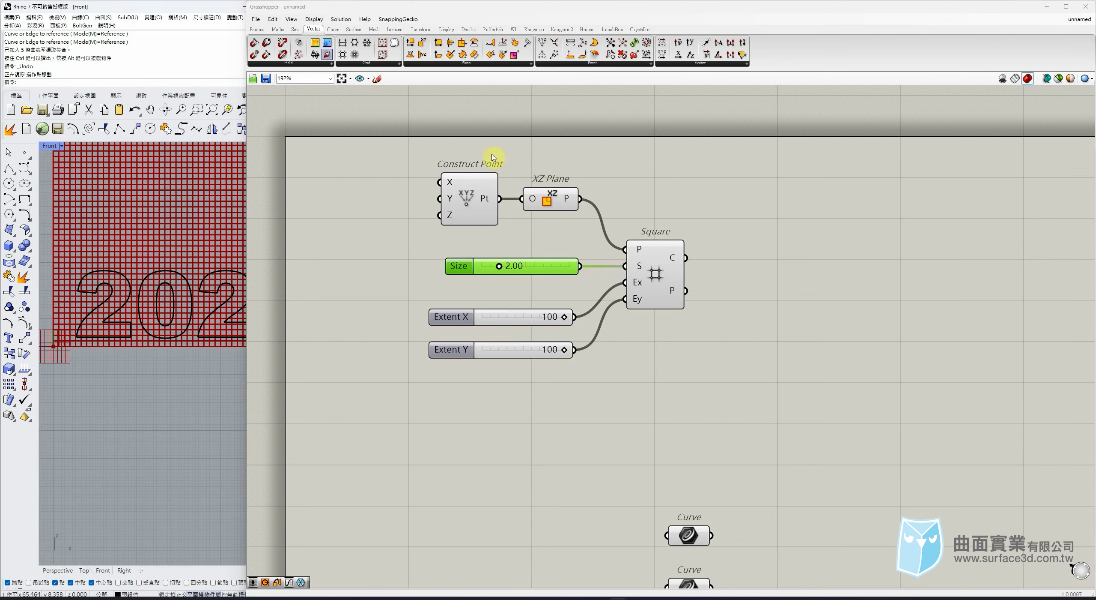
pyautogui.click(257, 29)
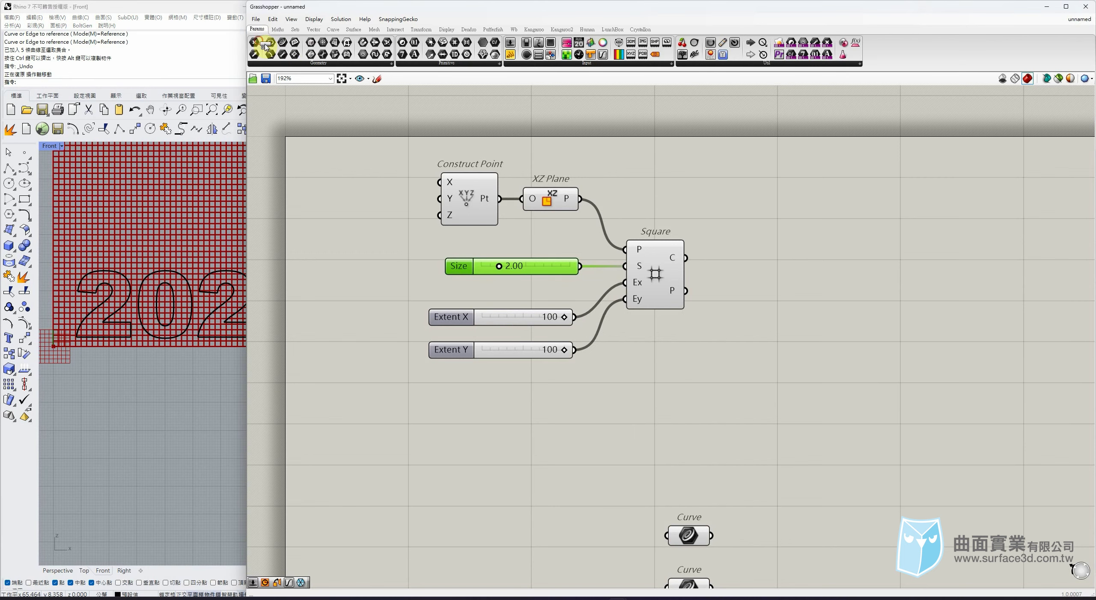
pyautogui.moveTo(267, 47); pyautogui.dragTo(722, 292)
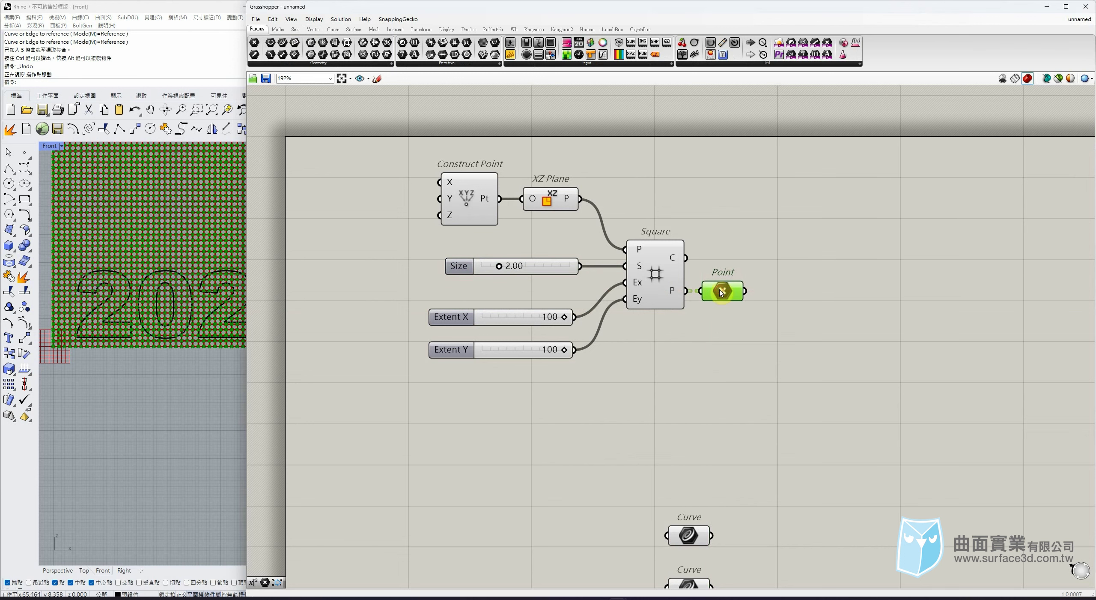
# - Turn off the preview of all grid components except the Point parameter, and move Point slightly further from Square
pyautogui.moveTo(705, 132); pyautogui.dragTo(484, 433)
pyautogui.middleClick(592, 264)
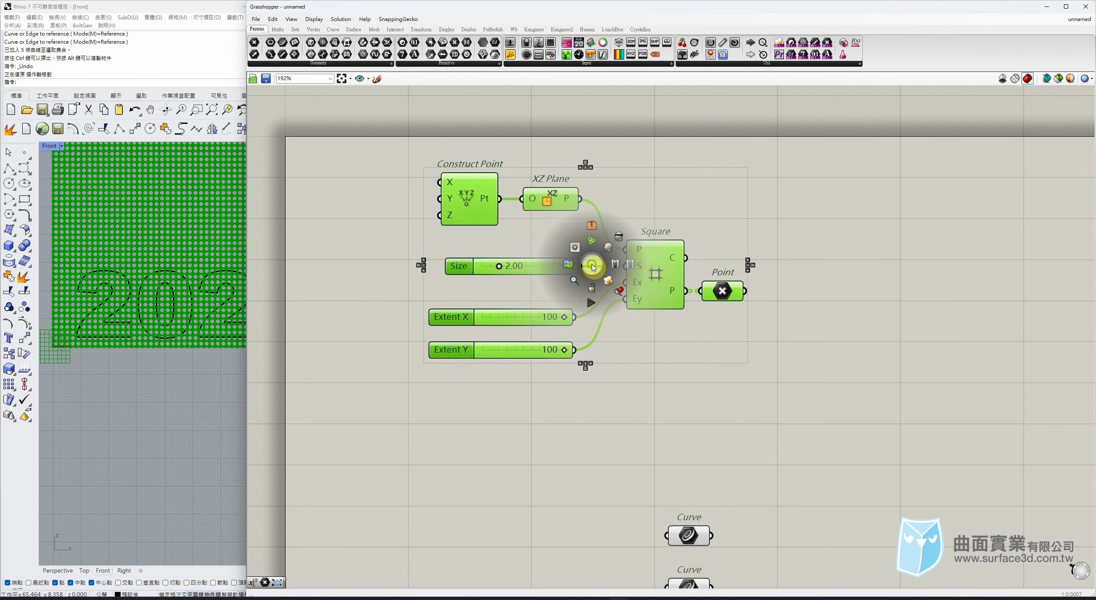
pyautogui.click(620, 233)
pyautogui.moveTo(771, 250); pyautogui.dragTo(719, 324)
pyautogui.middleClick(733, 306)
pyautogui.click(751, 290)
pyautogui.moveTo(712, 288); pyautogui.dragTo(740, 288)
pyautogui.click(783, 261)
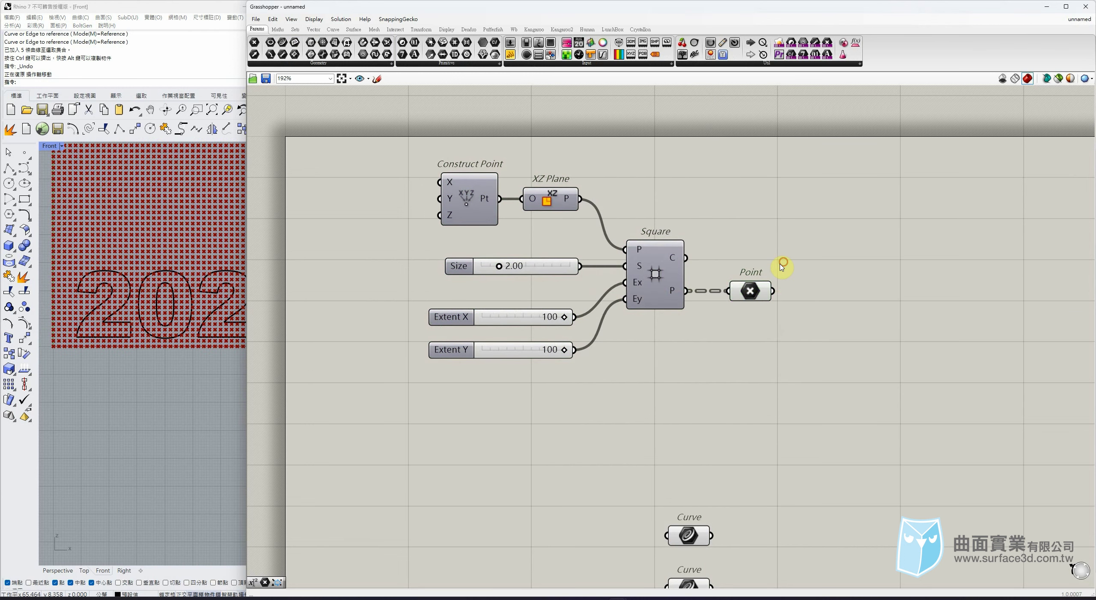
pyautogui.scroll(-5, 174, 326)
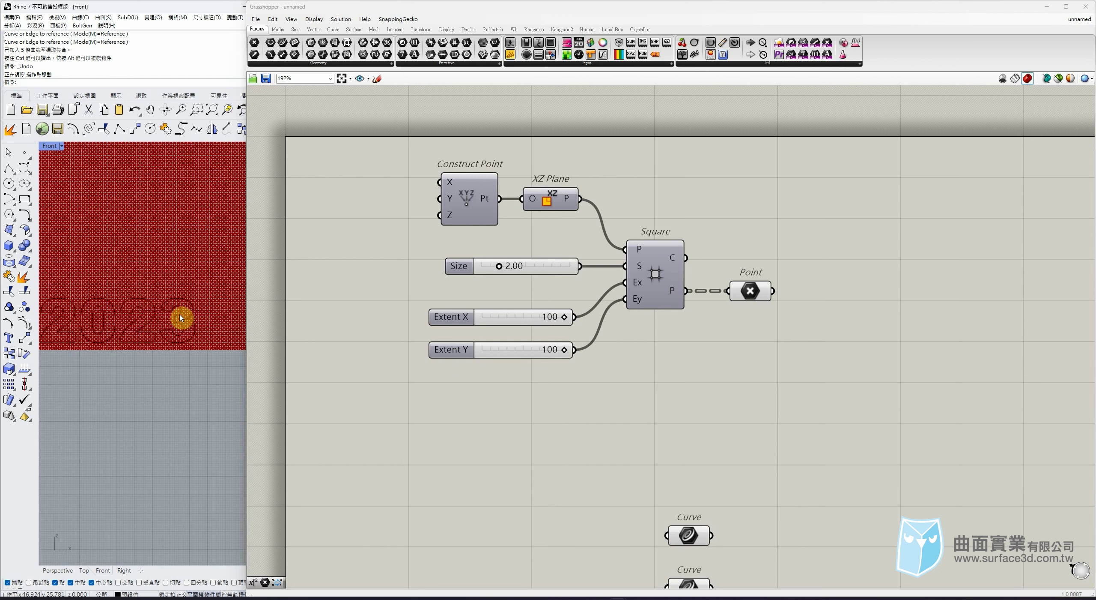
pyautogui.moveTo(85, 319); pyautogui.dragTo(133, 353, button='right')
pyautogui.scroll(1, 144, 345)
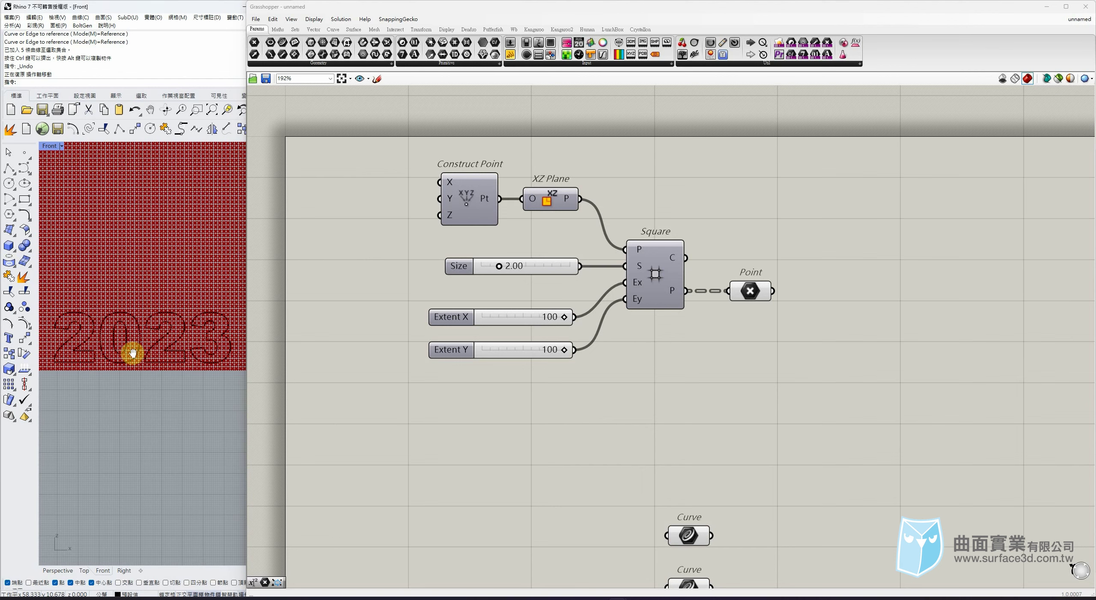
pyautogui.click(334, 30)
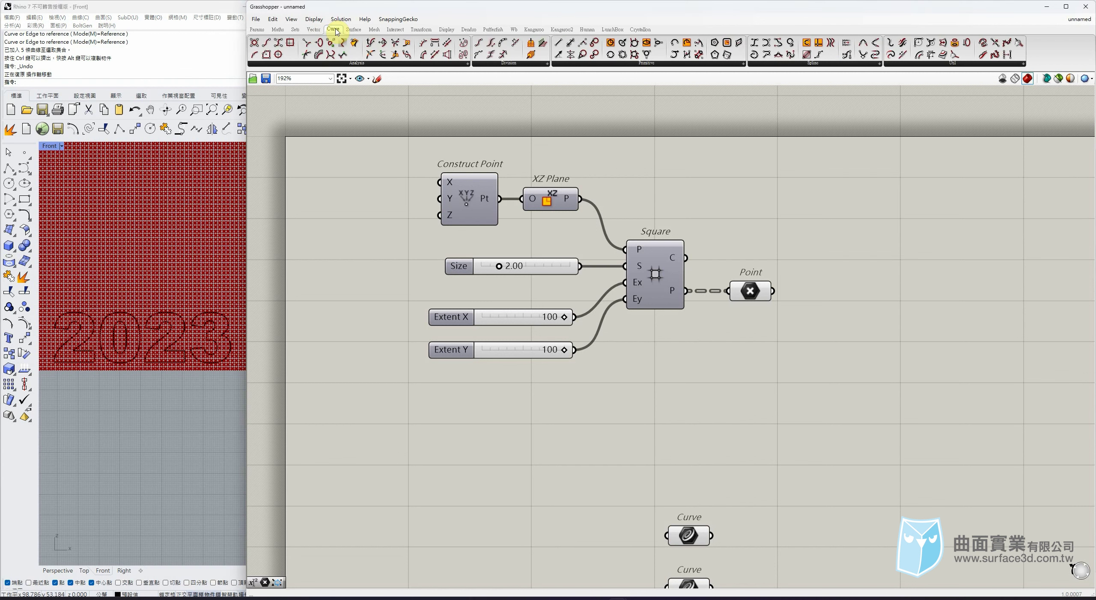
pyautogui.click(325, 63)
# - Move the 2023 digit curves along the Y axis in Rhino's Perspective view, so they stand off the point grid's plane
pyautogui.moveTo(831, 458); pyautogui.dragTo(744, 260, button='right')
pyautogui.moveTo(723, 259); pyautogui.dragTo(617, 465)
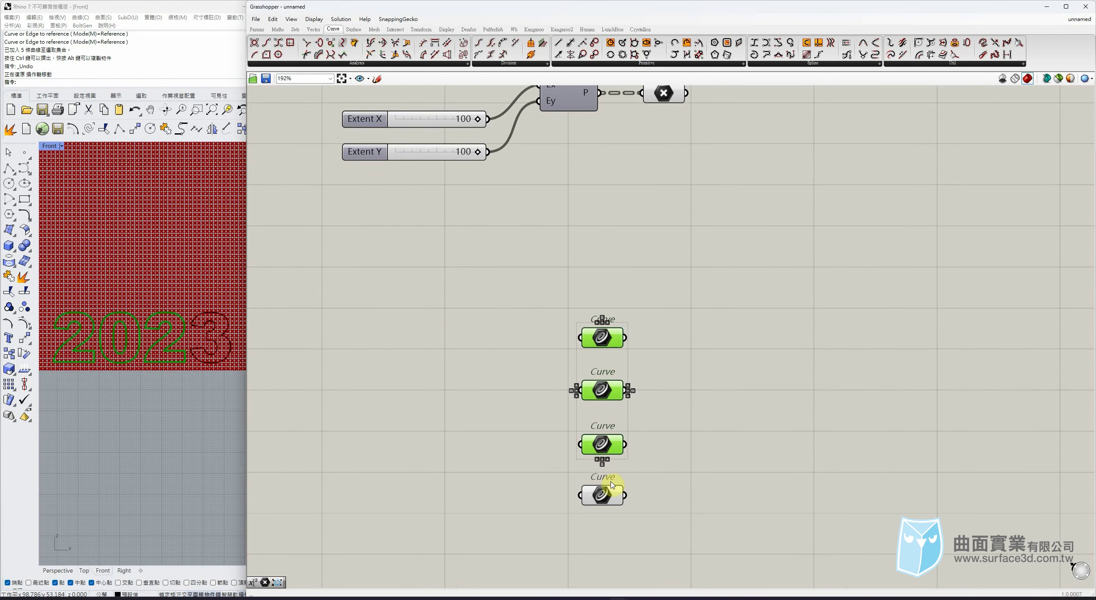
pyautogui.moveTo(724, 279); pyautogui.dragTo(612, 529)
pyautogui.click(57, 570)
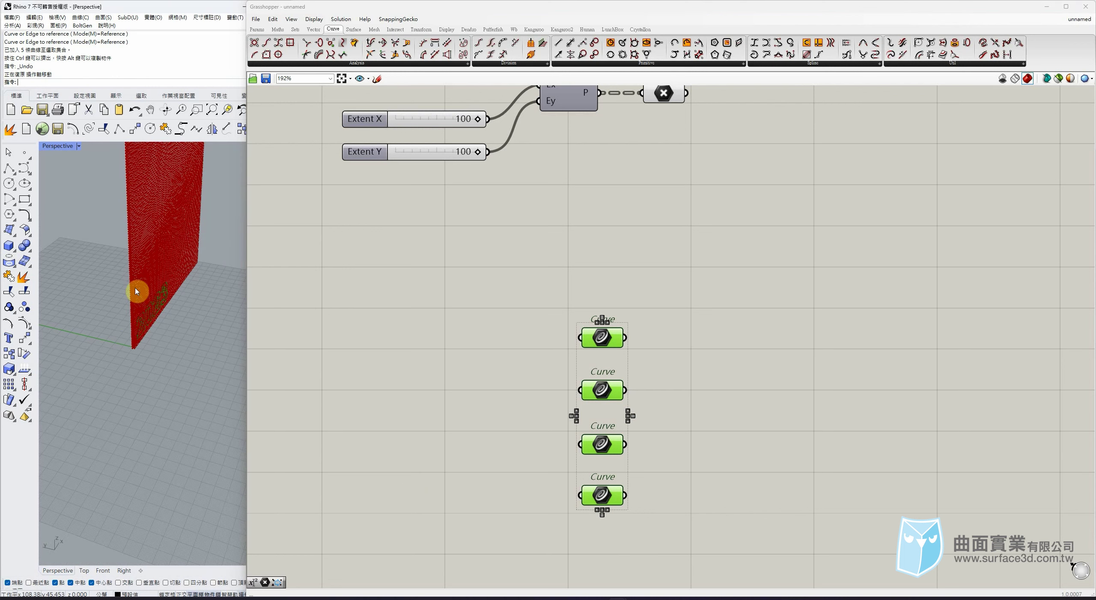
pyautogui.moveTo(134, 288); pyautogui.dragTo(165, 334, button='right')
pyautogui.moveTo(106, 302)
pyautogui.mouseDown()
pyautogui.moveTo(134, 303)
pyautogui.moveTo(124, 304)
pyautogui.mouseUp()
pyautogui.moveTo(123, 304); pyautogui.dragTo(145, 307, button='right')
pyautogui.moveTo(145, 306); pyautogui.dragTo(137, 305)
# - Place a surface Extrude component in Grasshopper on the output side of the four Curve parameters
pyautogui.click(485, 254)
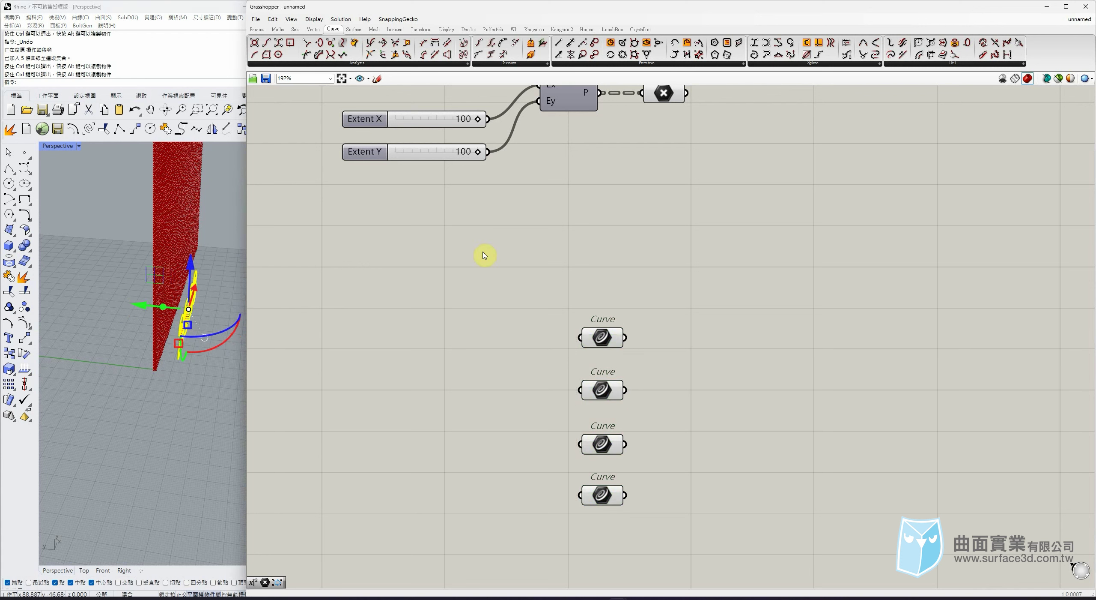
pyautogui.moveTo(521, 267); pyautogui.dragTo(654, 535)
pyautogui.click(742, 341)
pyautogui.click(357, 31)
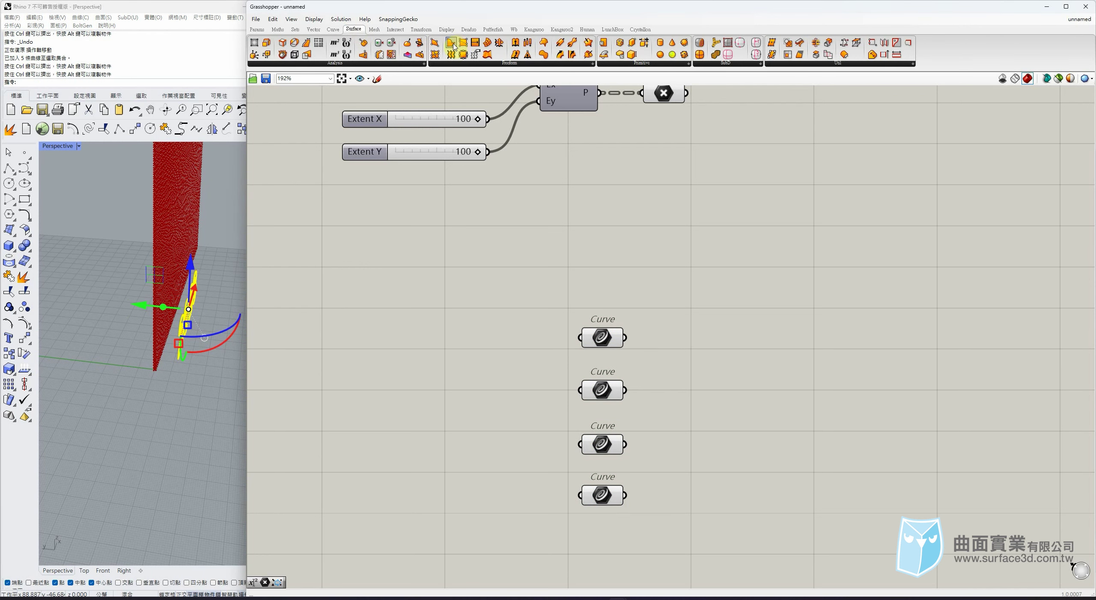
pyautogui.click(517, 44)
pyautogui.click(807, 402)
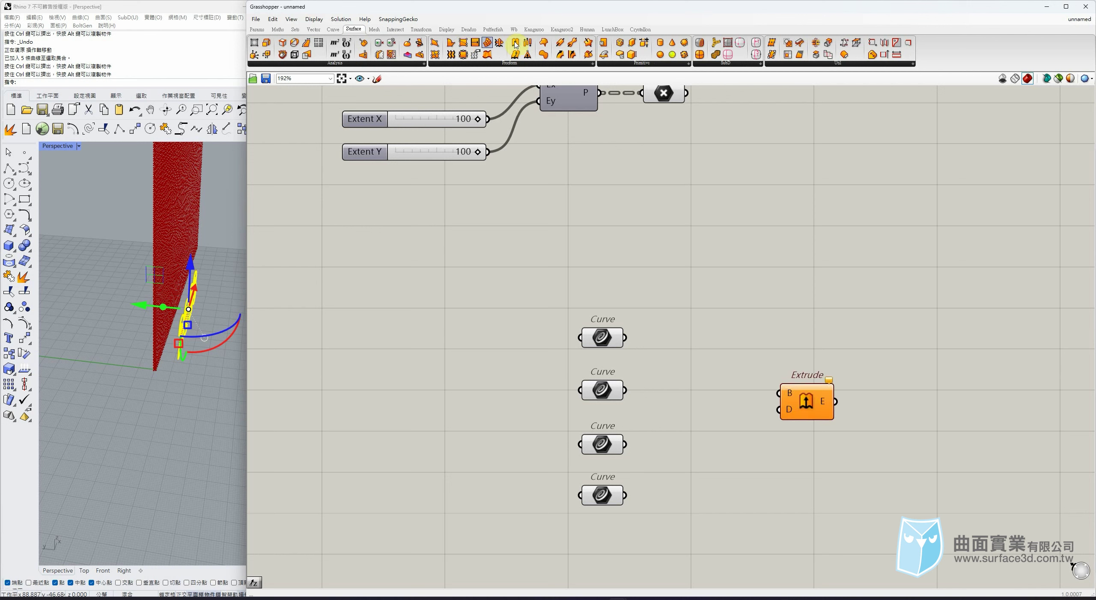
# - Move the four Curve parameters together further away from the Extrude component to make room between them
pyautogui.click(314, 30)
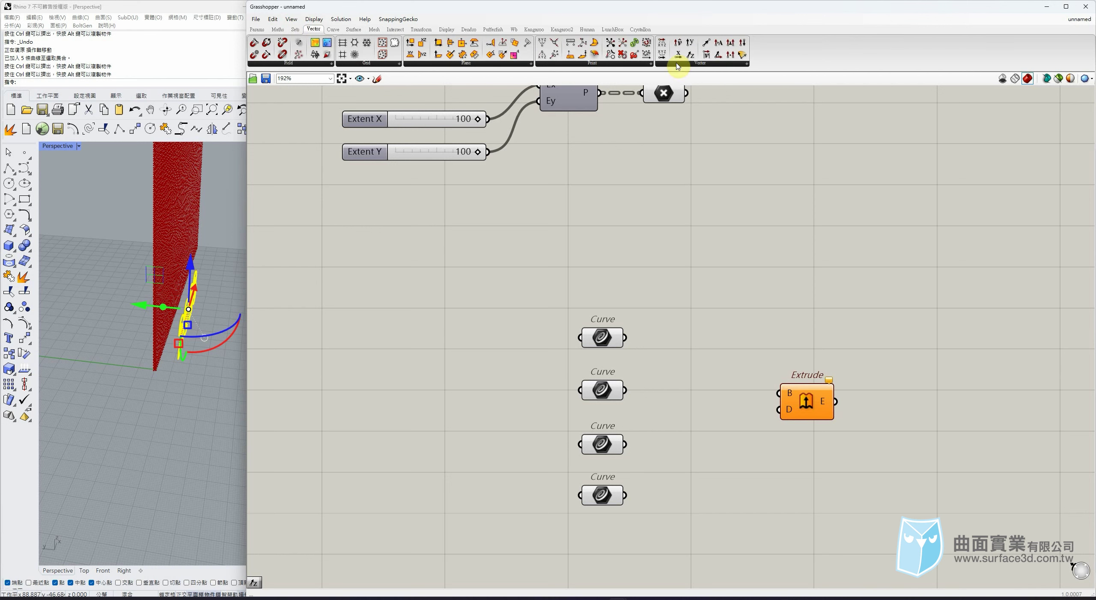
pyautogui.moveTo(681, 267); pyautogui.dragTo(593, 523)
pyautogui.moveTo(620, 395); pyautogui.dragTo(530, 390)
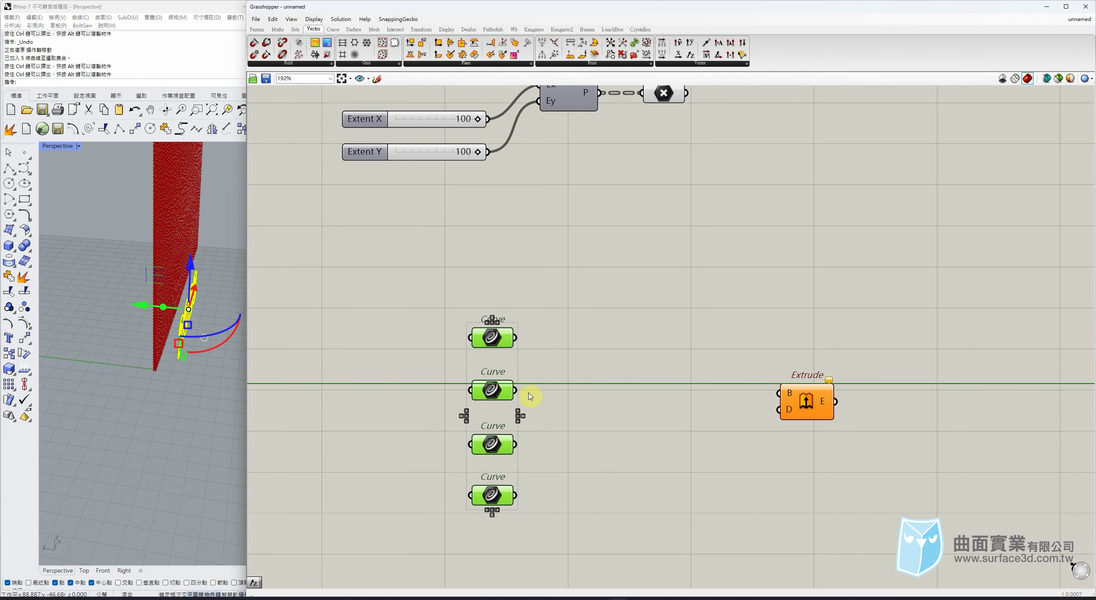
pyautogui.click(587, 371)
pyautogui.click(278, 29)
pyautogui.click(295, 29)
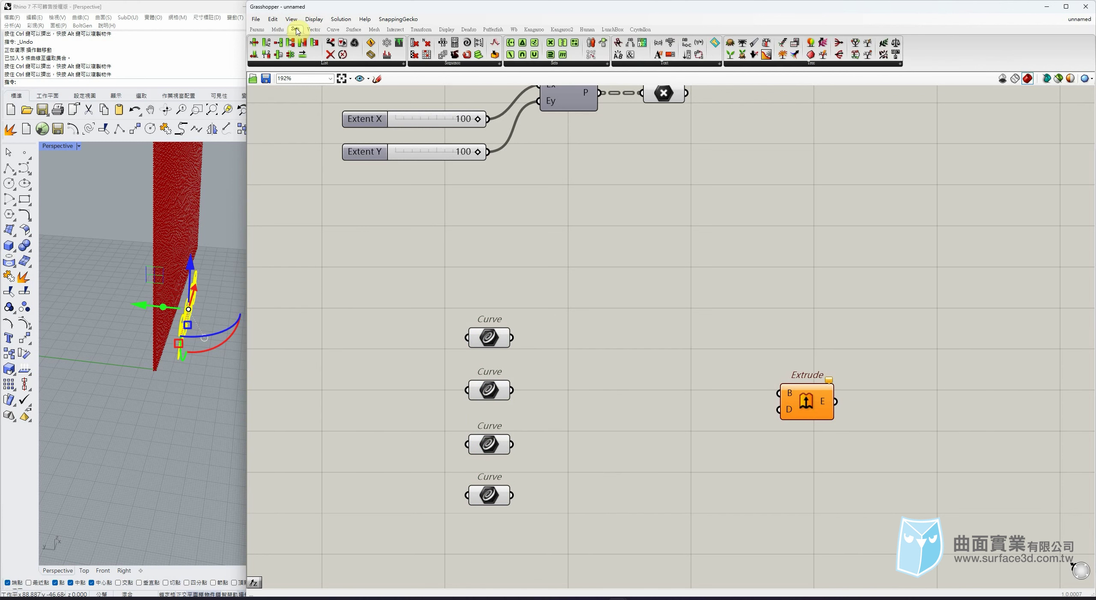
pyautogui.moveTo(783, 47); pyautogui.dragTo(632, 324)
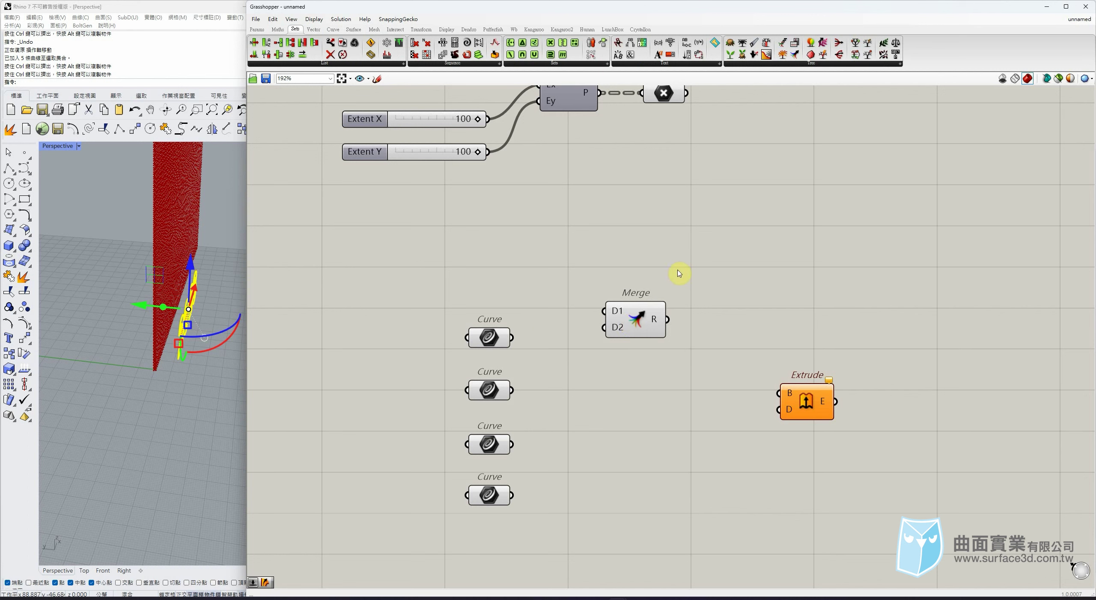
pyautogui.moveTo(679, 274); pyautogui.dragTo(634, 374)
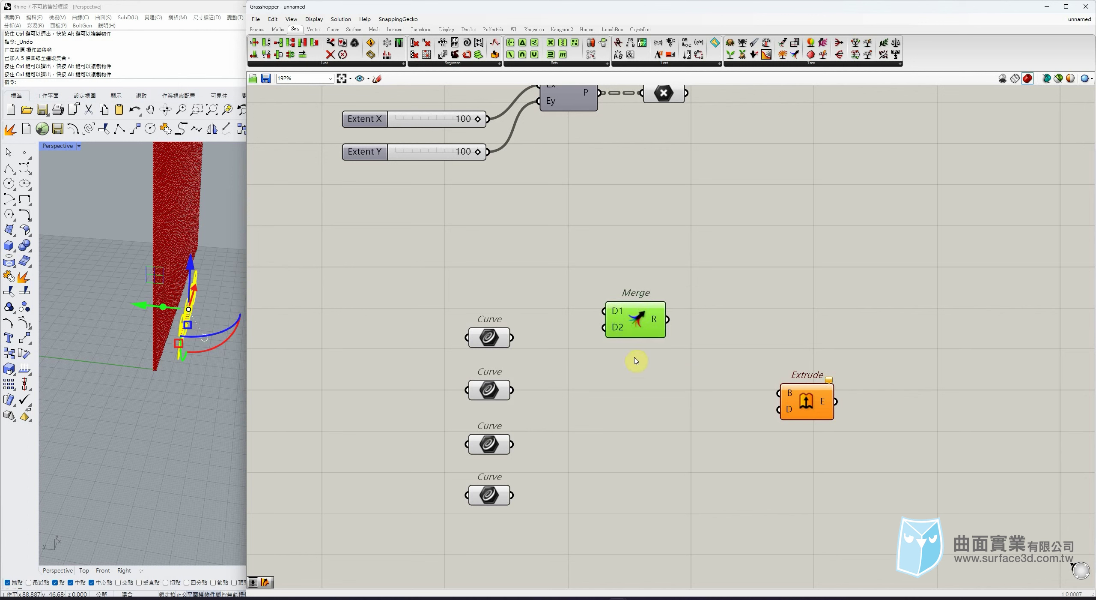
pyautogui.press('Delete')
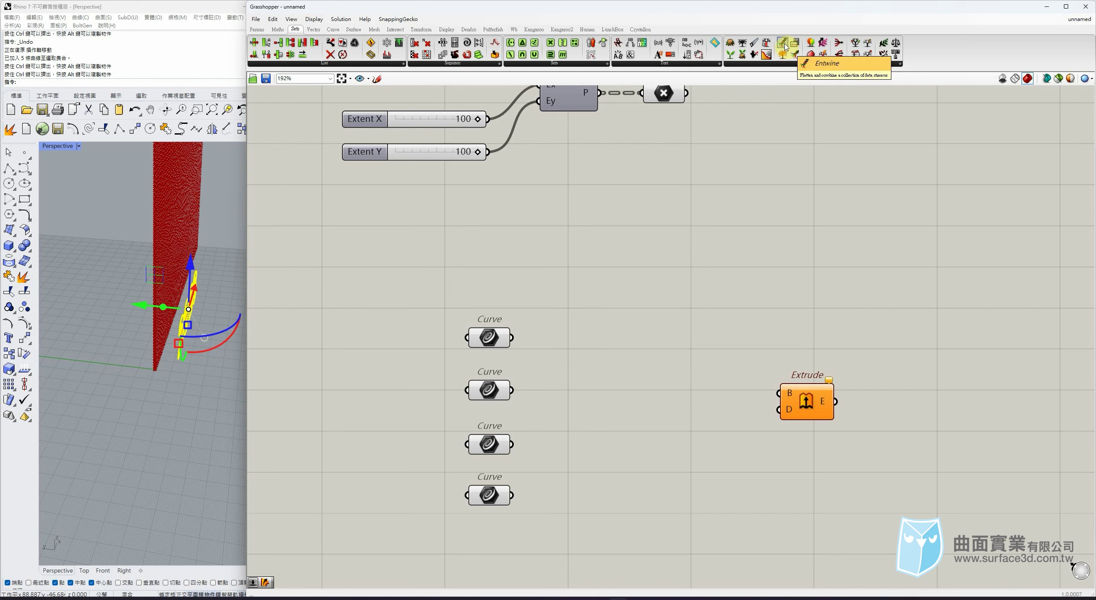
# - Place an Entwine component between the Curve parameters and Extrude, and switch off its Flatten Inputs option
pyautogui.moveTo(786, 46); pyautogui.dragTo(656, 378)
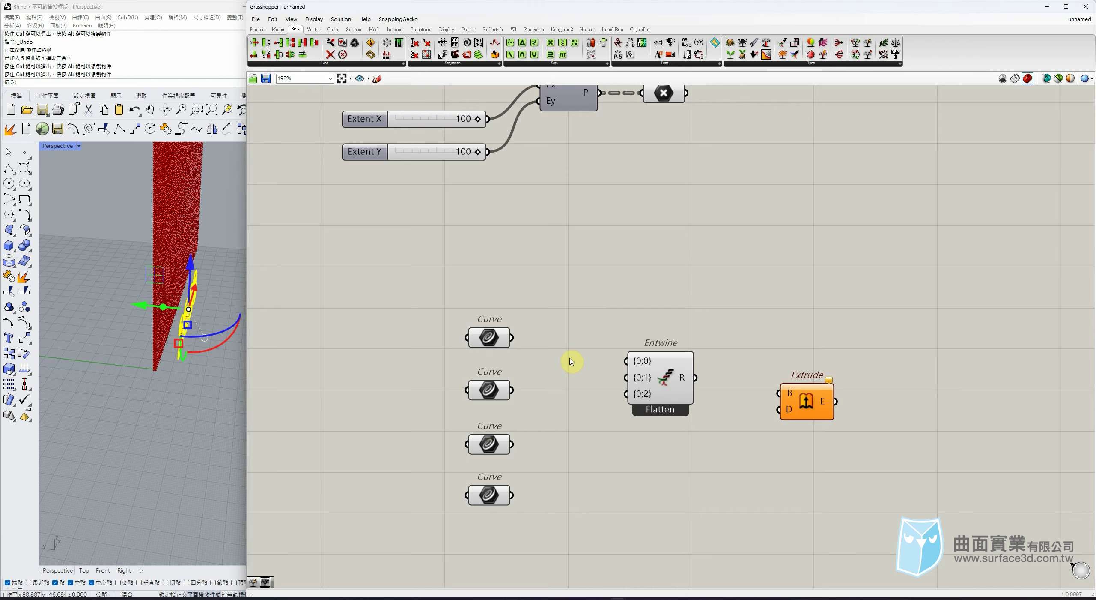
pyautogui.scroll(1, 574, 364)
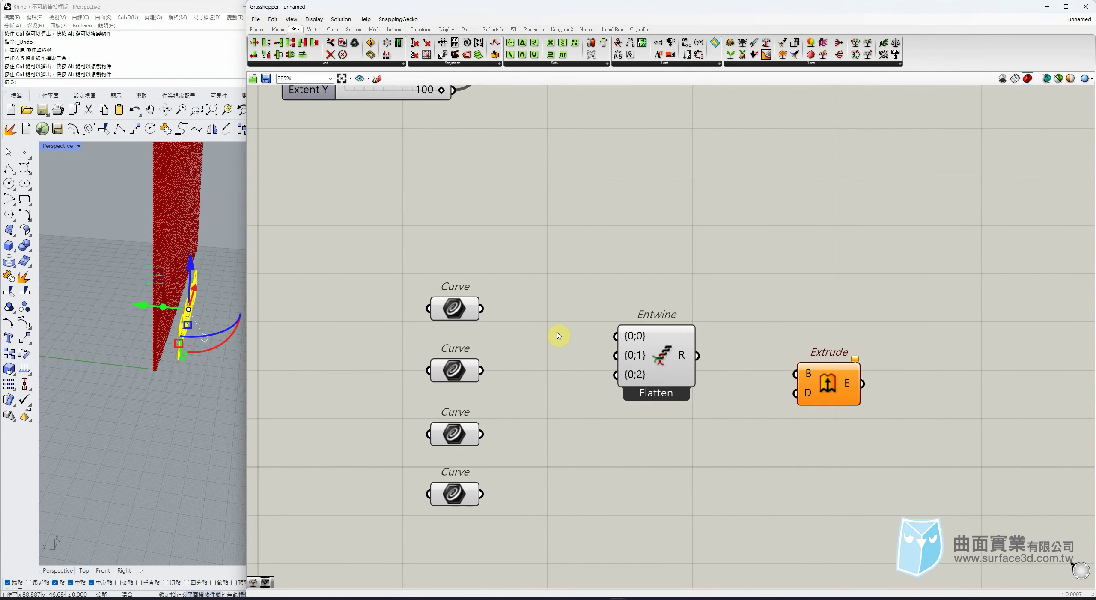
pyautogui.scroll(1, 557, 324)
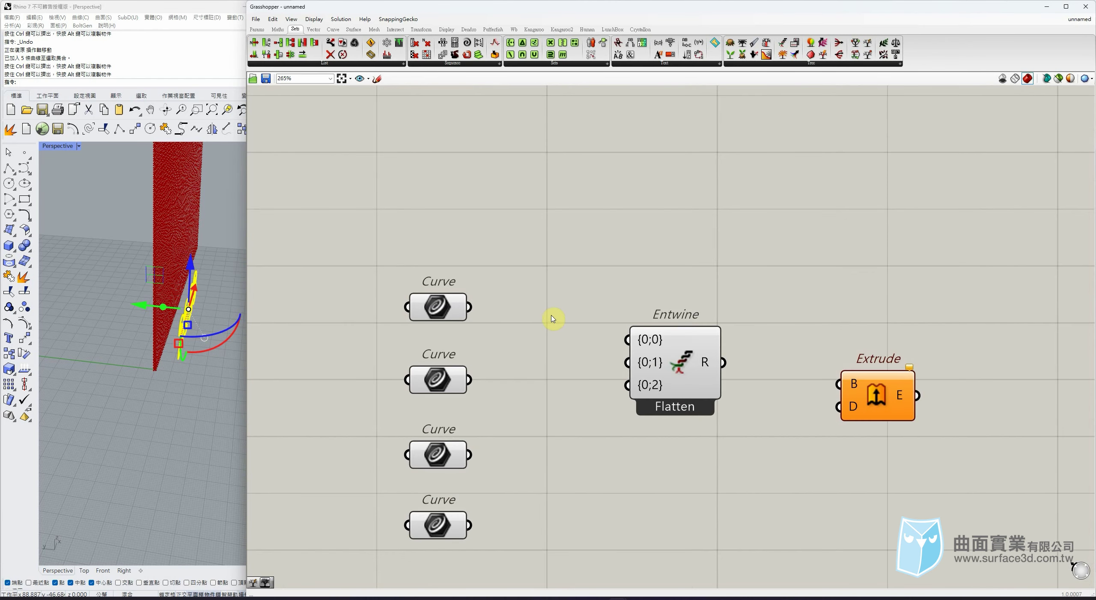
pyautogui.rightClick(670, 360)
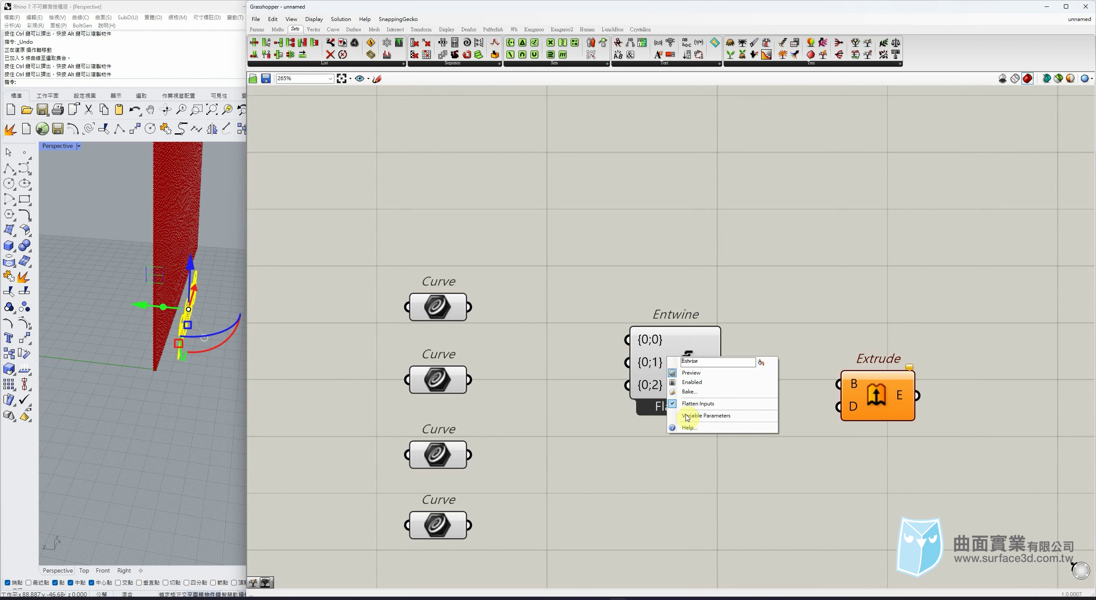
pyautogui.click(698, 403)
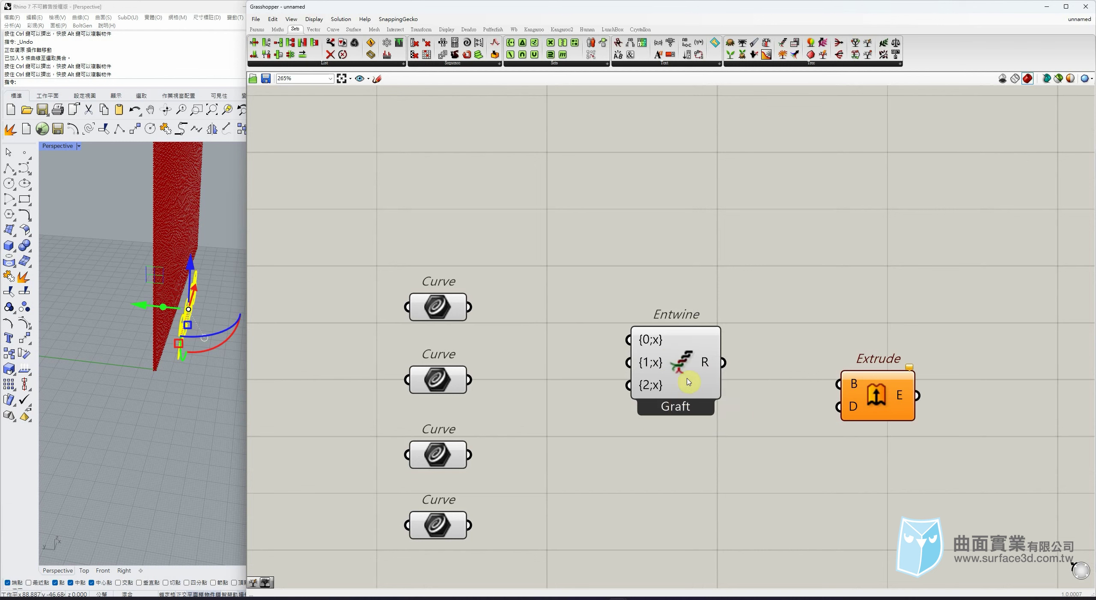
pyautogui.moveTo(687, 382); pyautogui.dragTo(663, 380)
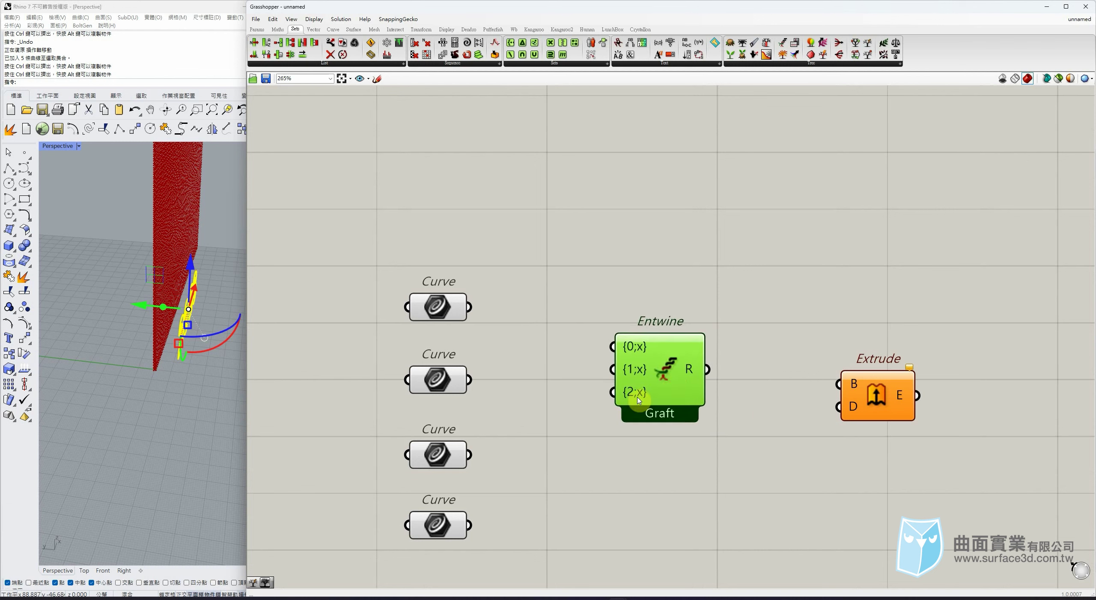
pyautogui.rightClick(663, 380)
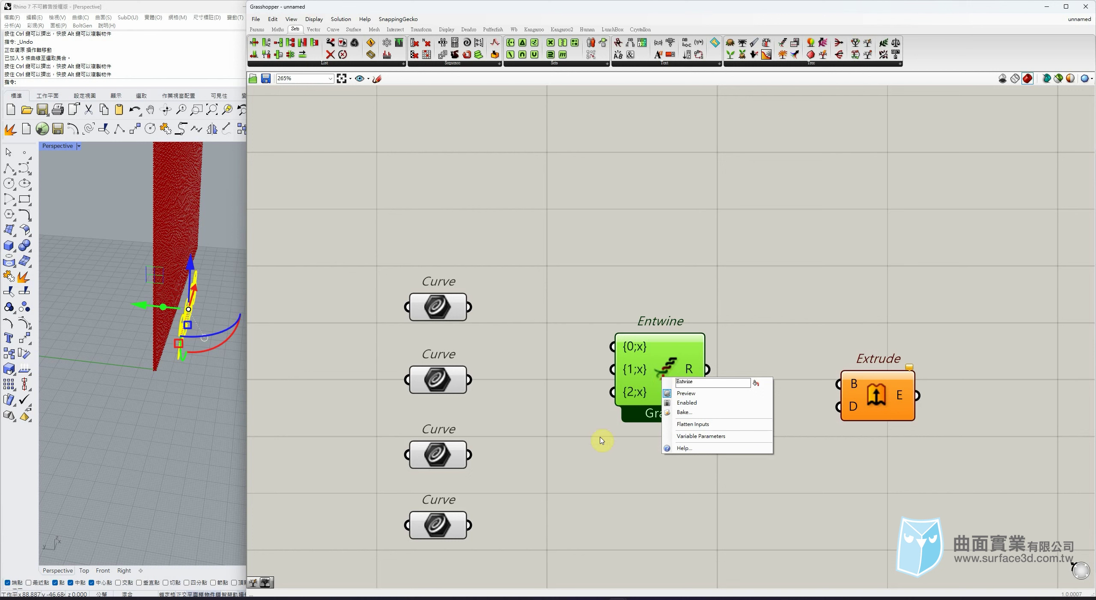
# - Connect the first three Curve parameters, in order, to the three inputs of the Entwine component
pyautogui.click(568, 420)
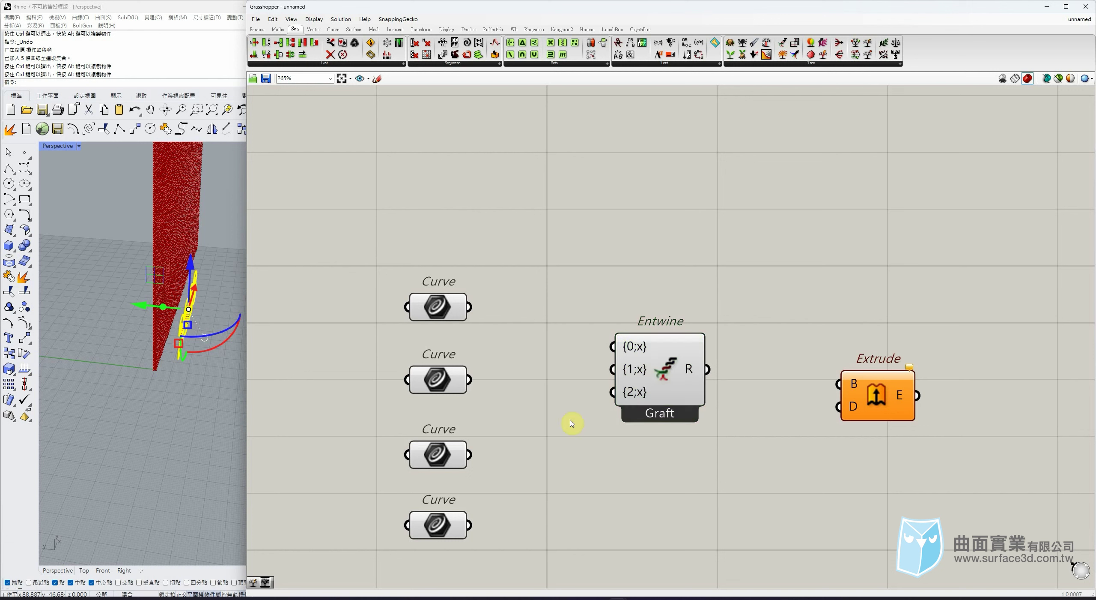
pyautogui.moveTo(470, 306); pyautogui.dragTo(625, 346)
pyautogui.moveTo(470, 379); pyautogui.dragTo(474, 382)
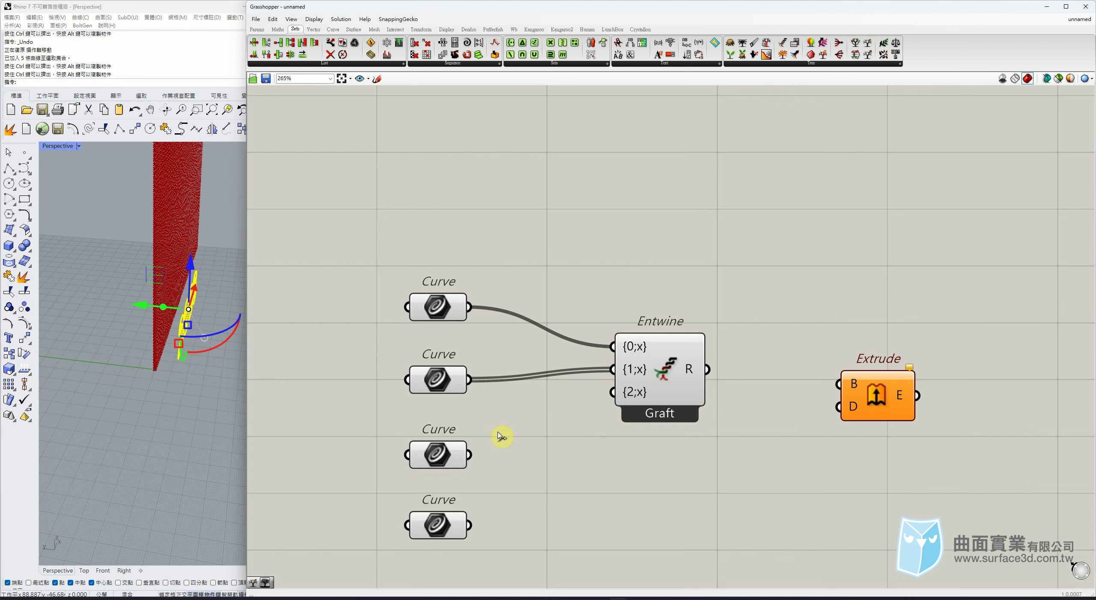
pyautogui.moveTo(470, 454); pyautogui.dragTo(650, 402)
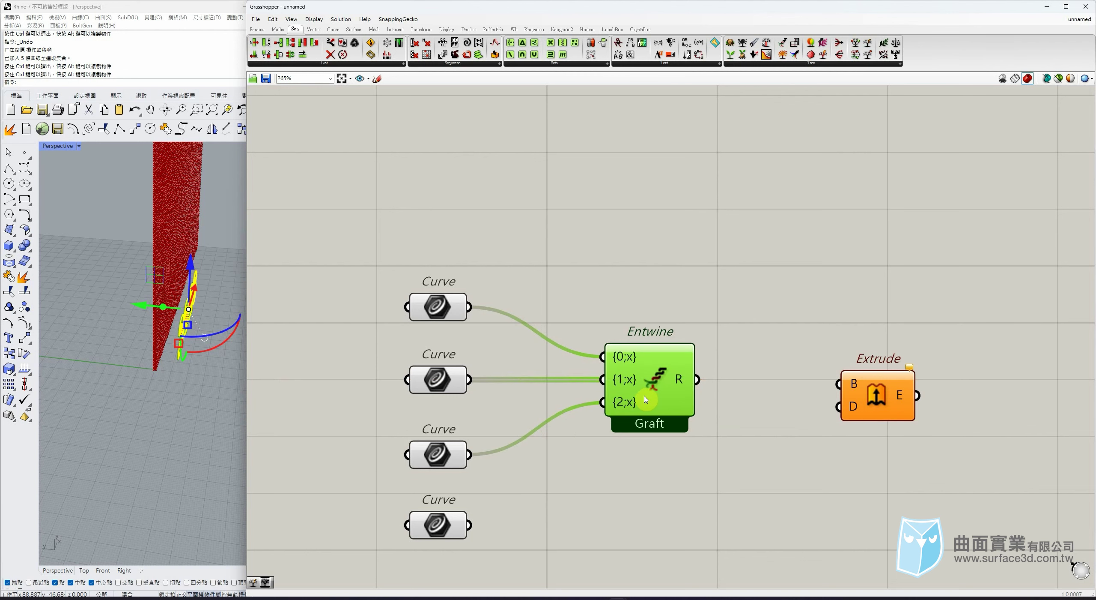
# - Add a fourth input to Entwine and connect the fourth Curve parameter to it
pyautogui.moveTo(470, 525); pyautogui.dragTo(588, 458)
pyautogui.scroll(3, 642, 424)
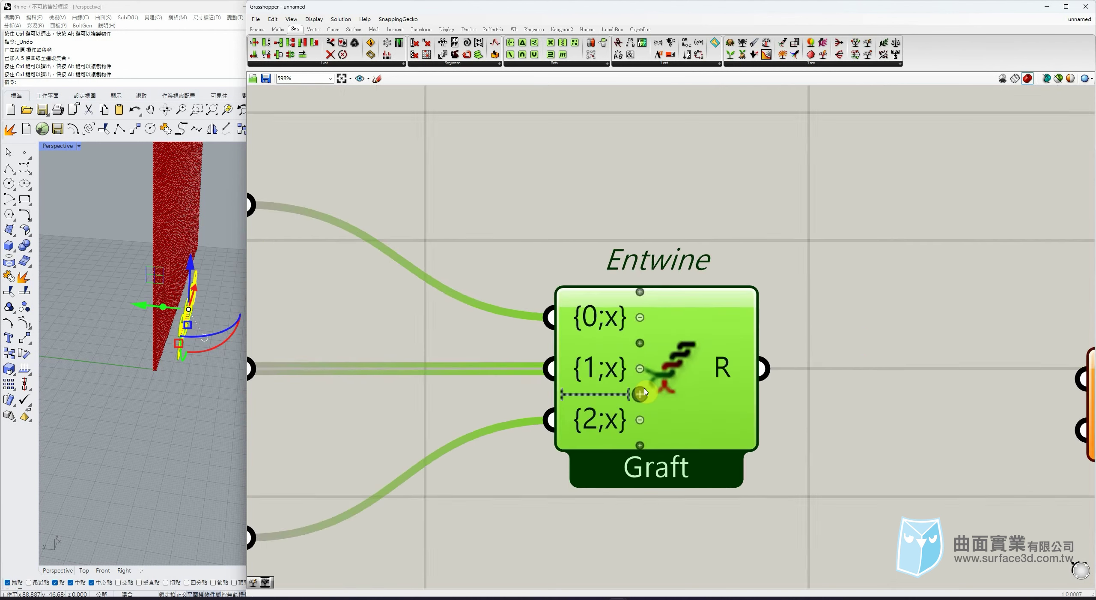
pyautogui.click(645, 414)
pyautogui.scroll(-3, 563, 531)
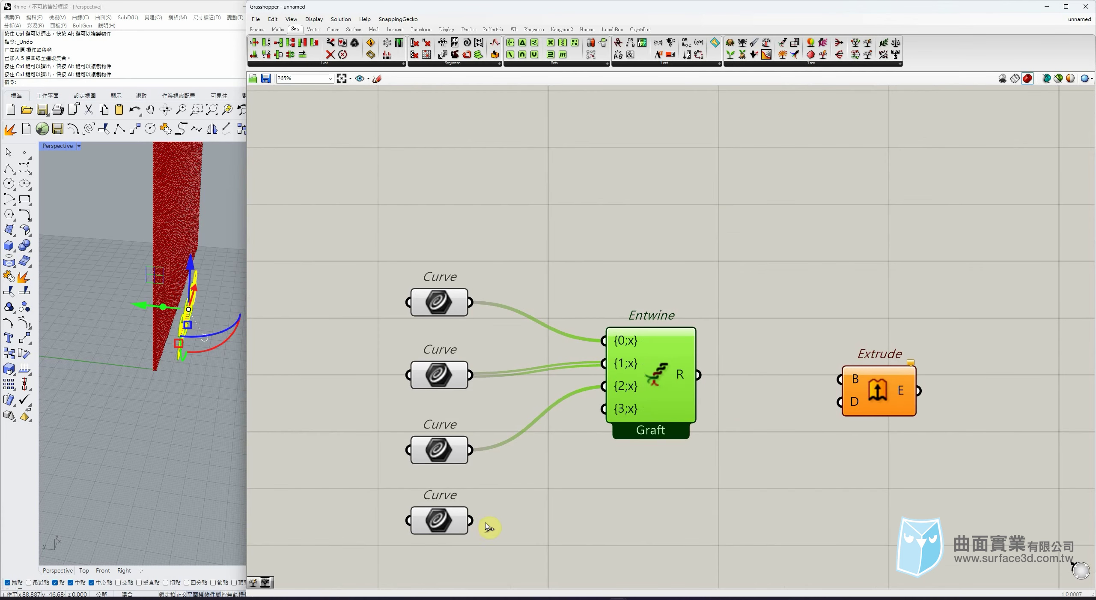
pyautogui.moveTo(470, 520); pyautogui.dragTo(639, 400)
# - Spread Entwine and Extrude further apart to make room for another component between them
pyautogui.moveTo(876, 392); pyautogui.dragTo(952, 378)
pyautogui.click(806, 302)
pyautogui.click(805, 296)
pyautogui.click(653, 356)
pyautogui.click(754, 313)
# - Place a Boundary Surfaces component after Entwine and feed it the entwined digit curves
pyautogui.moveTo(225, 319); pyautogui.dragTo(163, 399, button='right')
pyautogui.click(163, 399)
pyautogui.scroll(3, 179, 325)
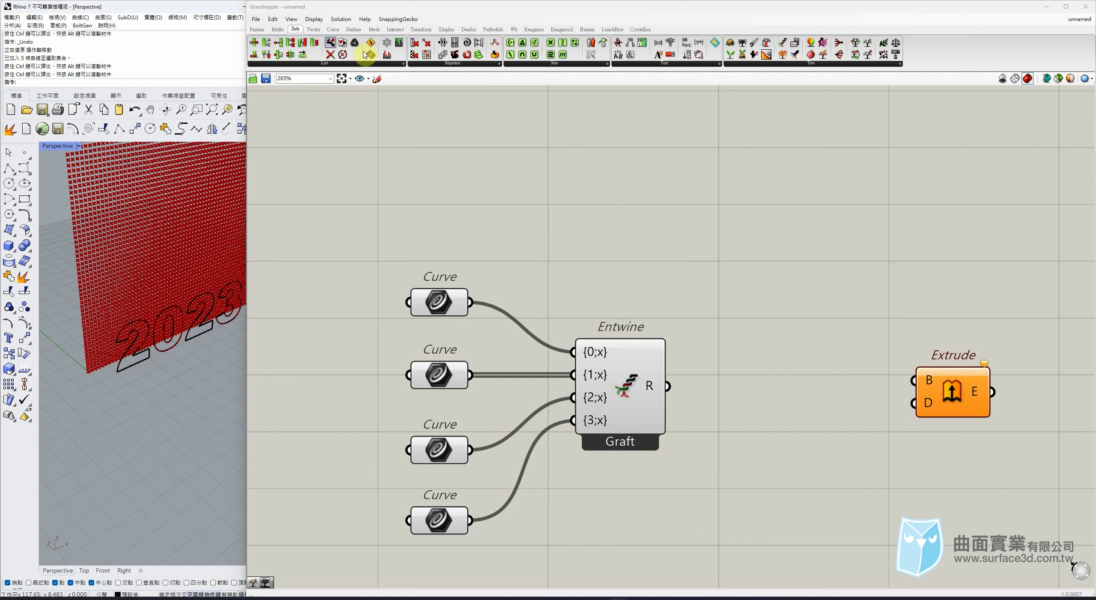
pyautogui.click(353, 29)
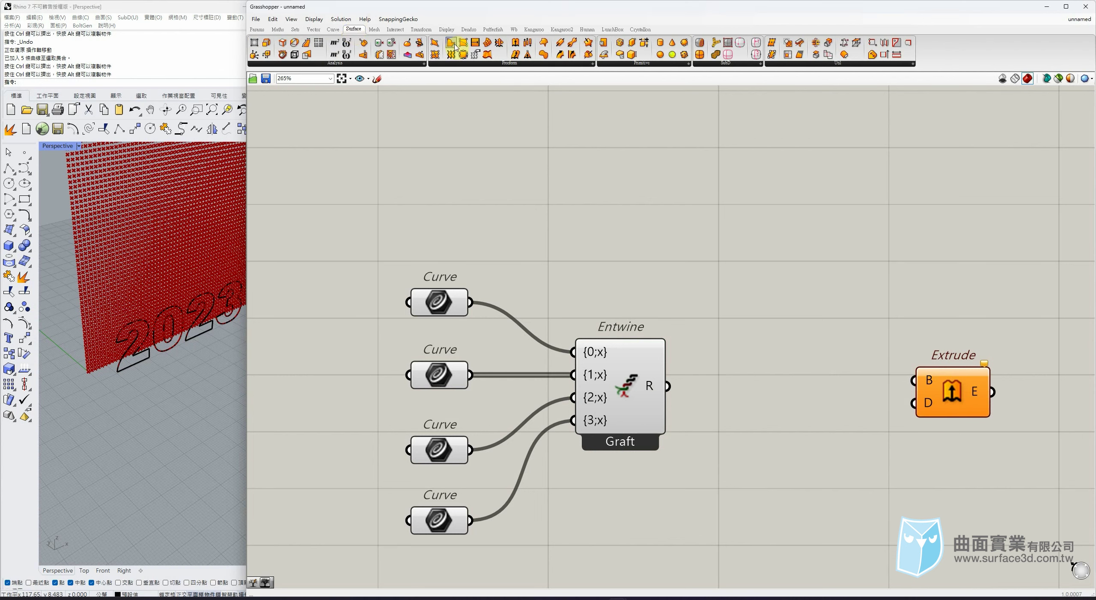
pyautogui.moveTo(451, 43); pyautogui.dragTo(760, 336)
pyautogui.moveTo(666, 399); pyautogui.dragTo(791, 391)
pyautogui.moveTo(201, 320); pyautogui.dragTo(79, 314, button='right')
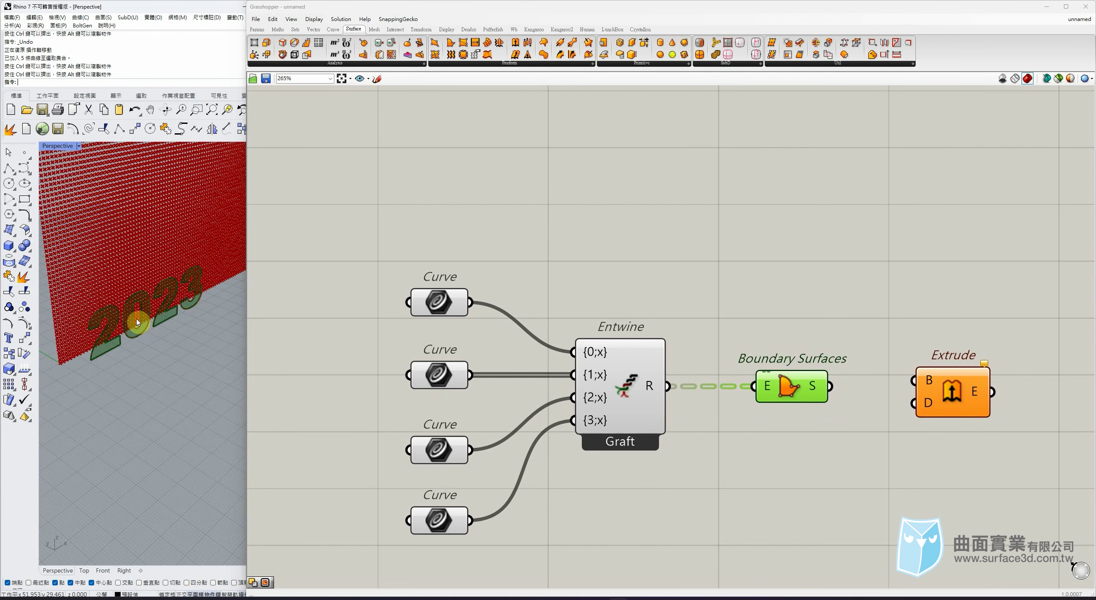
# - Connect the Boundary Surfaces output to Extrude's base input and adjust the spacing of the two components
pyautogui.moveTo(814, 393); pyautogui.dragTo(976, 396)
pyautogui.click(857, 342)
pyautogui.click(927, 295)
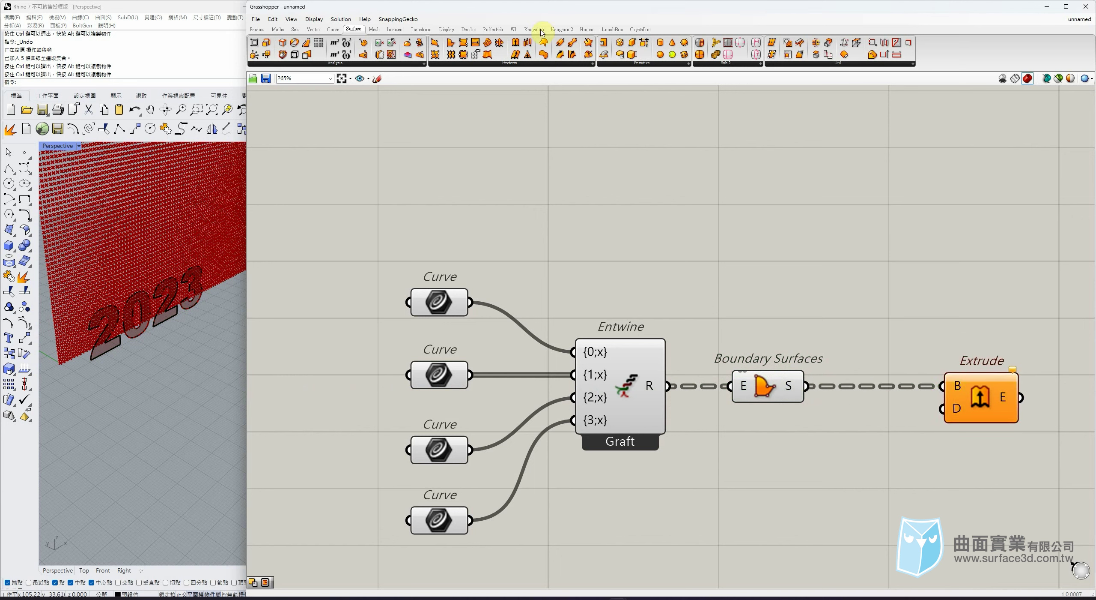
# - Place a Unit Y vector below Boundary Surfaces and connect it to Extrude's direction input
pyautogui.click(313, 30)
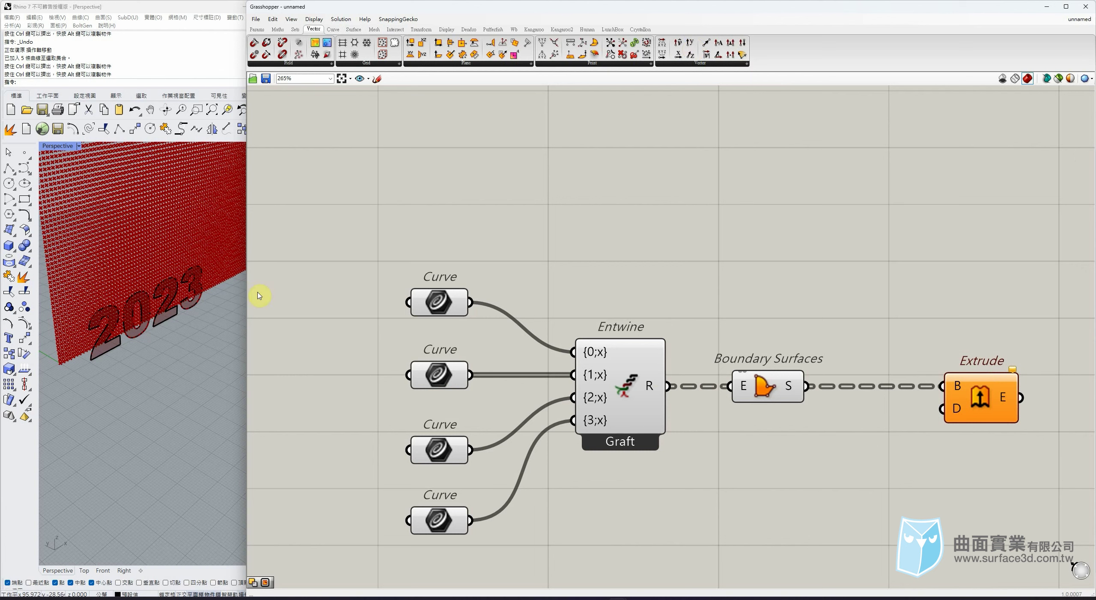
pyautogui.moveTo(688, 44); pyautogui.dragTo(942, 409)
pyautogui.moveTo(821, 516); pyautogui.dragTo(845, 496)
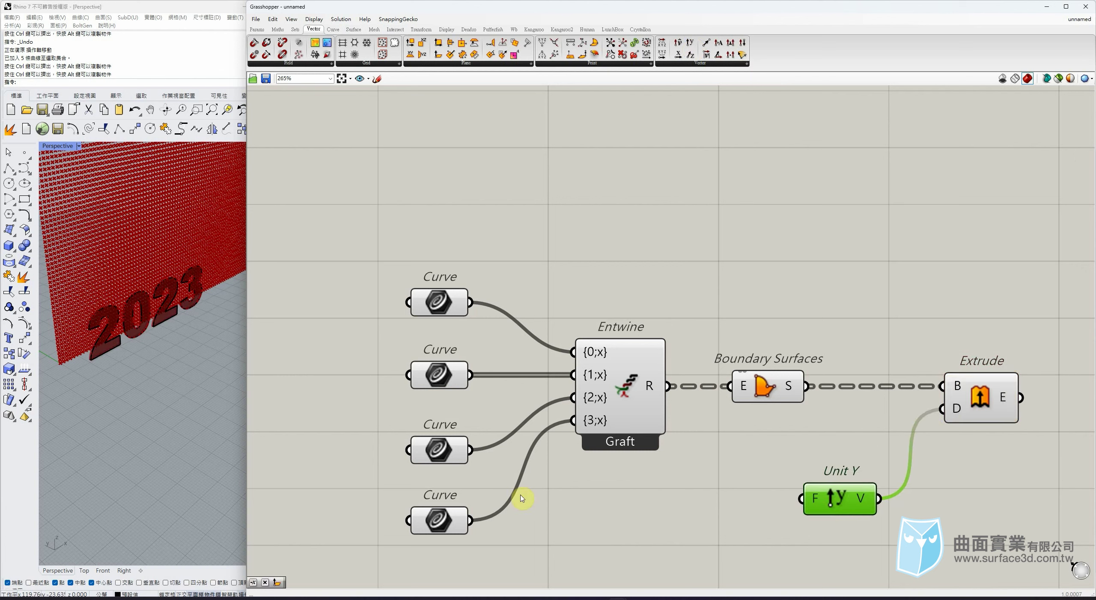
pyautogui.moveTo(115, 360); pyautogui.dragTo(97, 348, button='right')
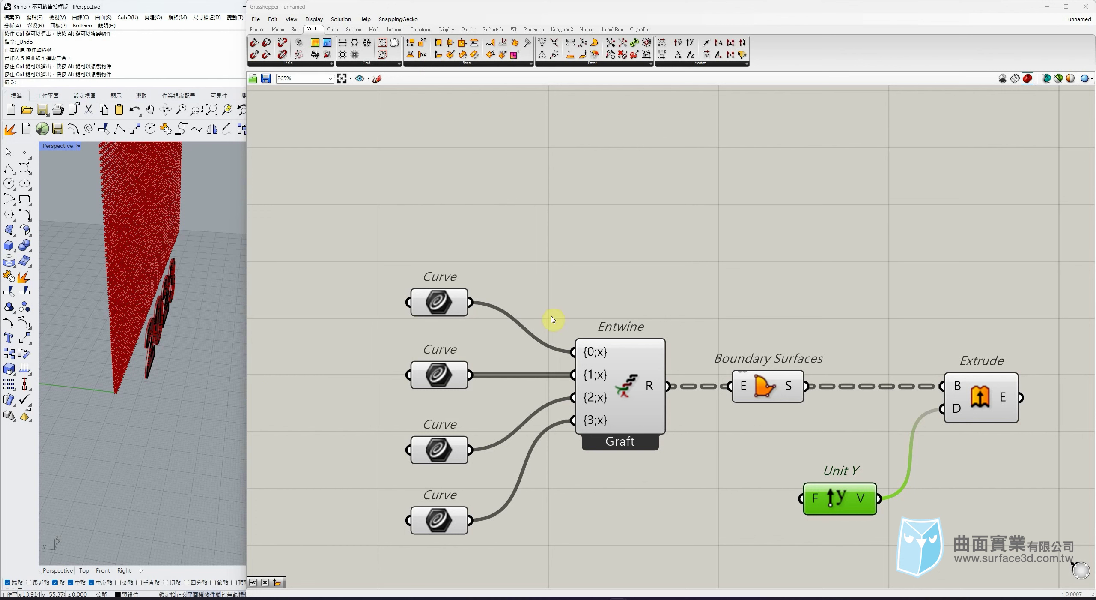
# - Create a number slider with the value 30, connect it to Unit Y's factor, and inspect the extruded digits
pyautogui.doubleClick(657, 527)
pyautogui.write('30')
pyautogui.press('Return')
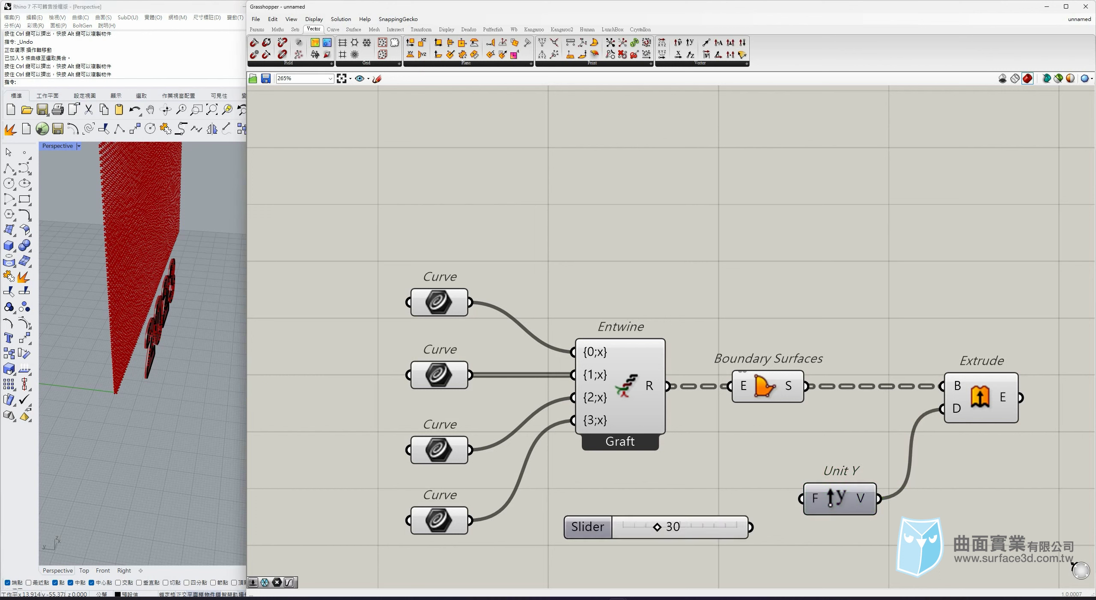
pyautogui.moveTo(755, 528)
pyautogui.mouseDown()
pyautogui.moveTo(734, 527)
pyautogui.moveTo(758, 509)
pyautogui.mouseUp()
pyautogui.click(847, 543)
pyautogui.moveTo(983, 469); pyautogui.dragTo(899, 466, button='right')
pyautogui.moveTo(954, 331); pyautogui.dragTo(898, 416)
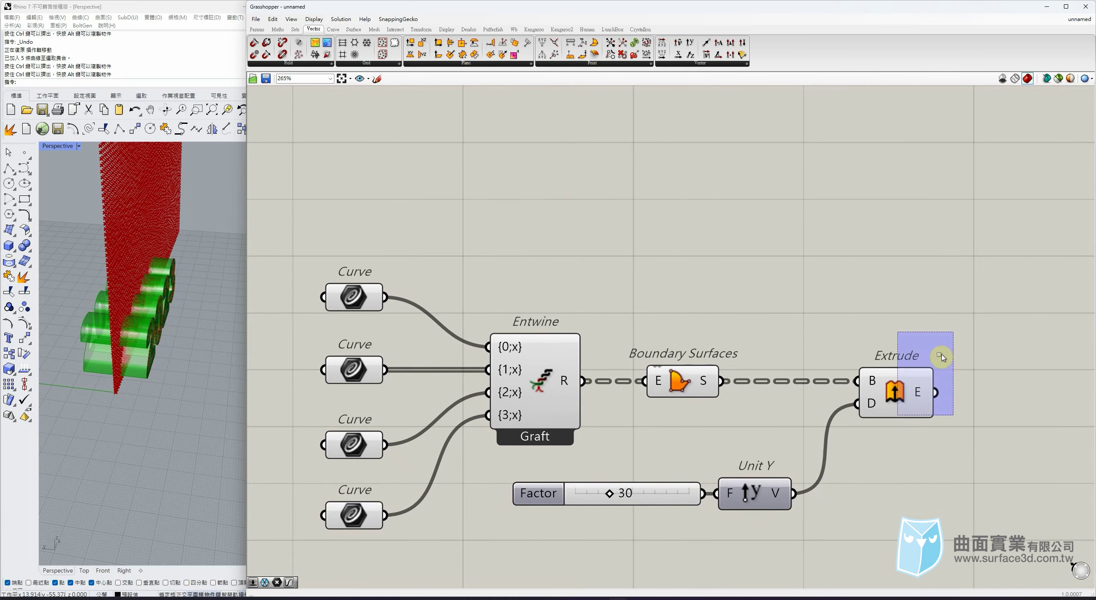
pyautogui.moveTo(186, 371); pyautogui.dragTo(110, 356, button='right')
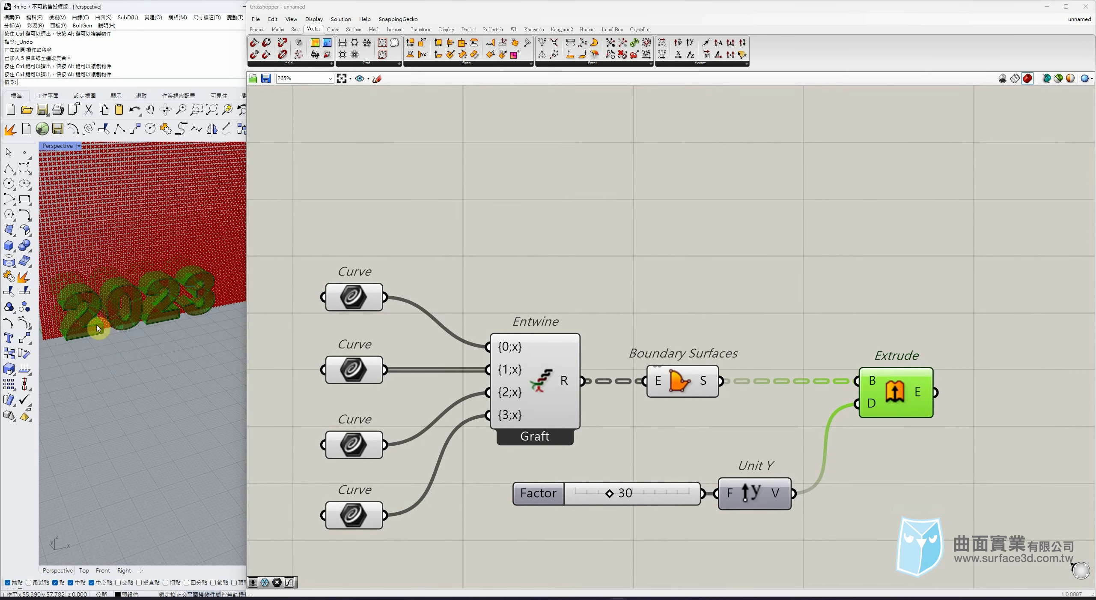
pyautogui.scroll(5, 120, 292)
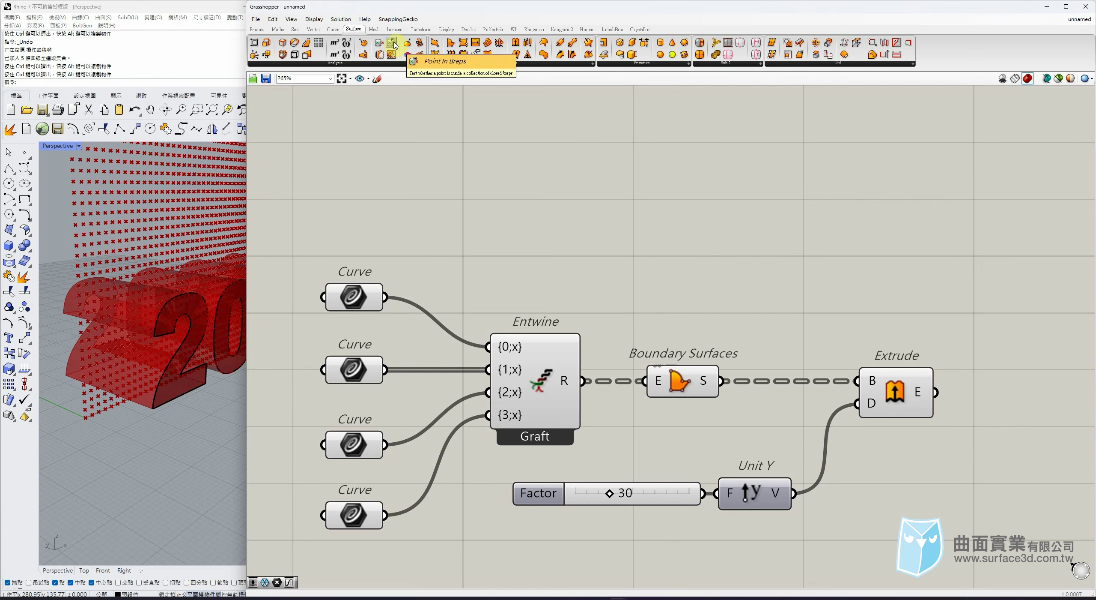
# - Place a Point In Breps component above Extrude and connect the extruded digits to its brep input
pyautogui.moveTo(395, 44); pyautogui.dragTo(849, 227)
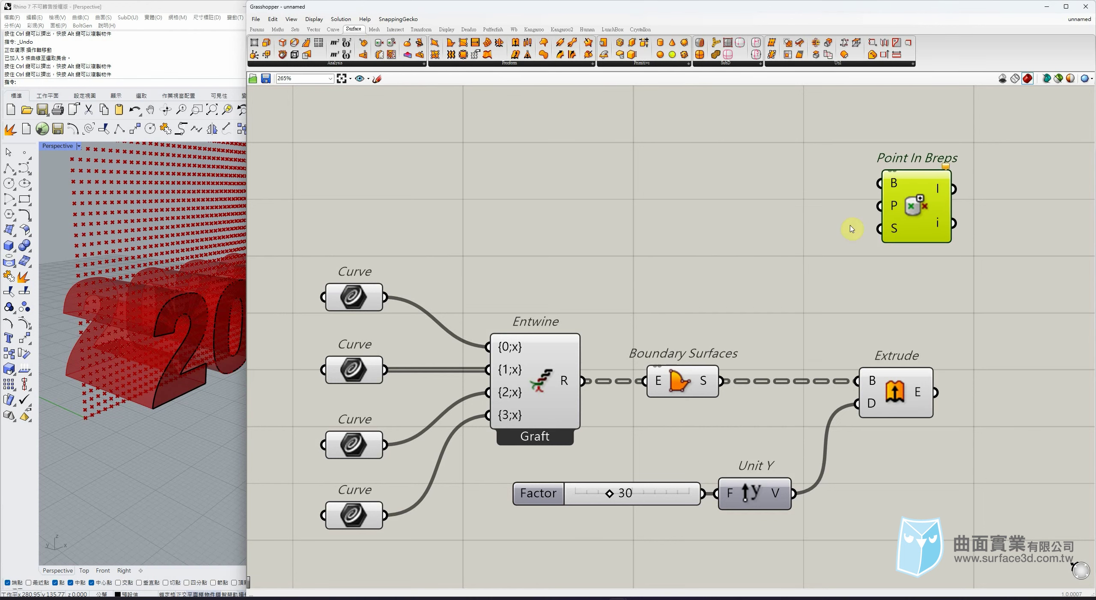
pyautogui.scroll(-3, 782, 180)
pyautogui.moveTo(781, 180); pyautogui.dragTo(701, 209, button='right')
pyautogui.click(730, 217)
pyautogui.moveTo(805, 242); pyautogui.dragTo(870, 254)
pyautogui.click(824, 254)
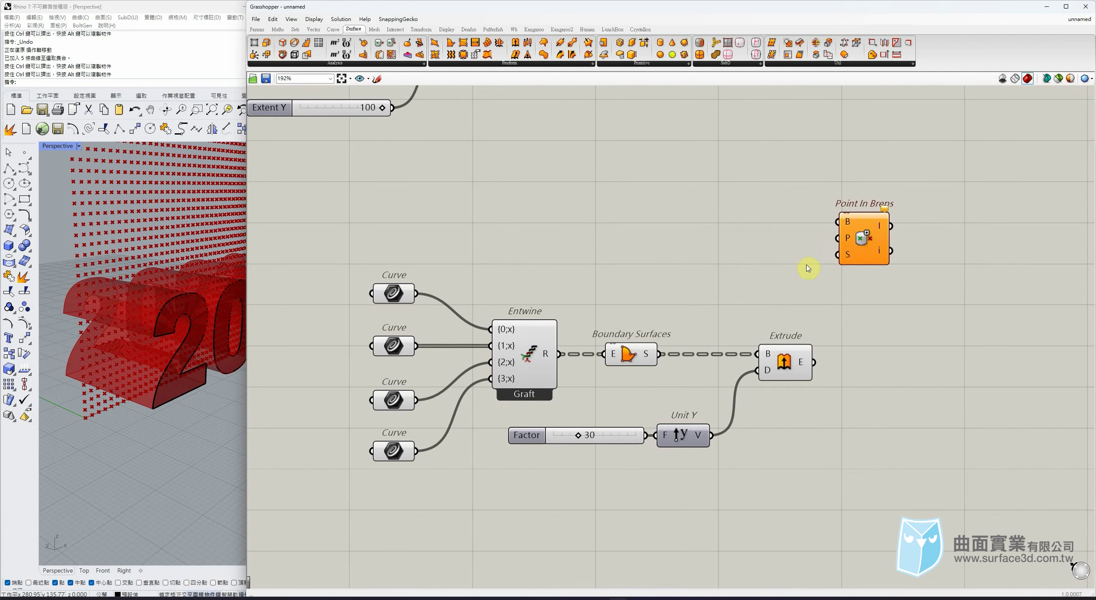
pyautogui.scroll(1, 828, 266)
pyautogui.moveTo(809, 379); pyautogui.dragTo(837, 212)
pyautogui.moveTo(850, 246); pyautogui.dragTo(883, 274)
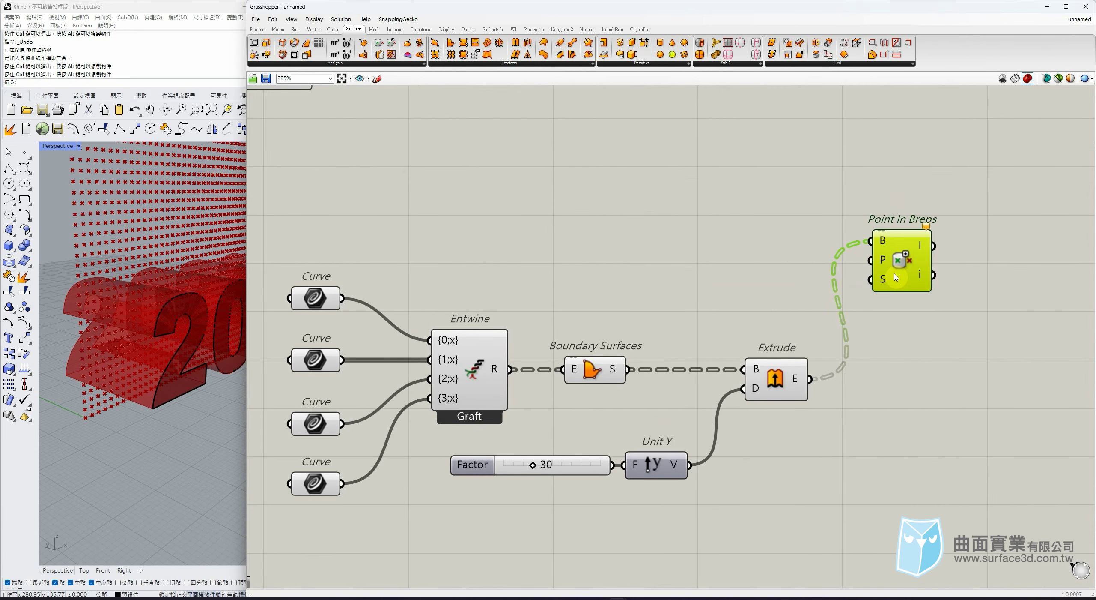
# - Move the point grid components nearer to Point In Breps and align the Point parameter with Square's point output
pyautogui.click(771, 215)
pyautogui.moveTo(785, 197); pyautogui.dragTo(805, 283, button='right')
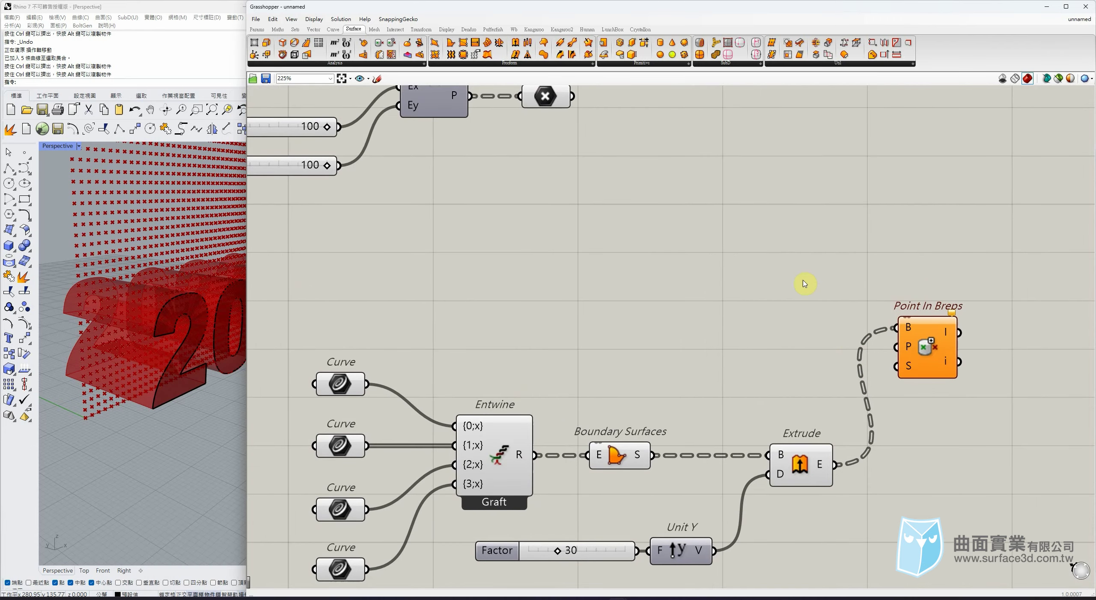
pyautogui.scroll(-2, 714, 246)
pyautogui.moveTo(715, 252); pyautogui.dragTo(732, 342, button='right')
pyautogui.moveTo(510, 189); pyautogui.dragTo(348, 133)
pyautogui.moveTo(531, 217); pyautogui.dragTo(550, 280)
pyautogui.click(640, 246)
pyautogui.moveTo(623, 294); pyautogui.dragTo(625, 293)
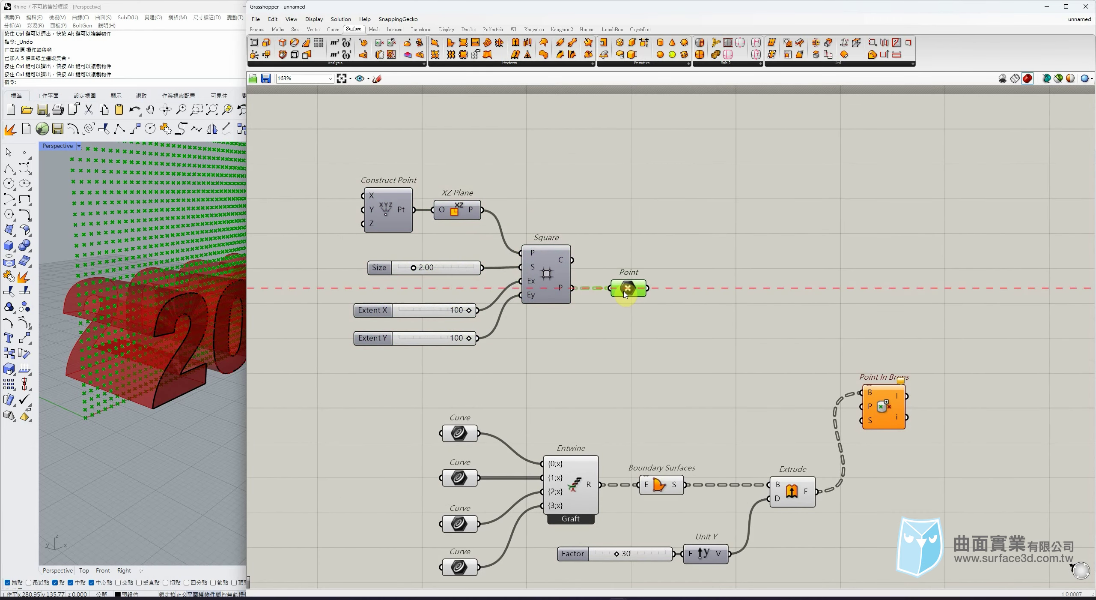
# - Flatten the Point parameter, connect it to Point In Breps' point input, and reposition Point In Breps
pyautogui.rightClick(621, 292)
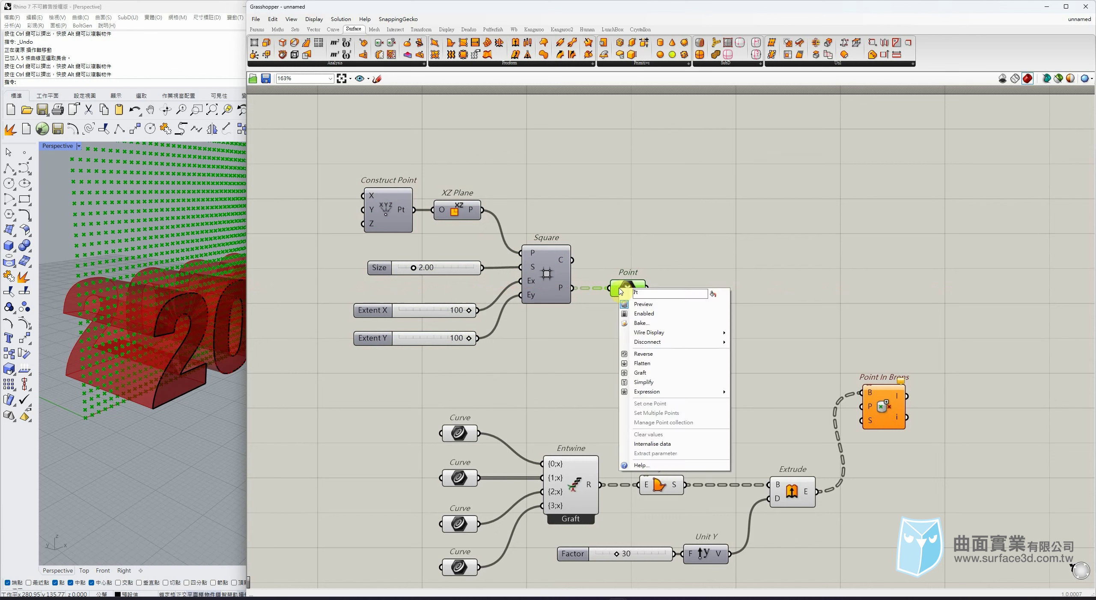
pyautogui.click(662, 360)
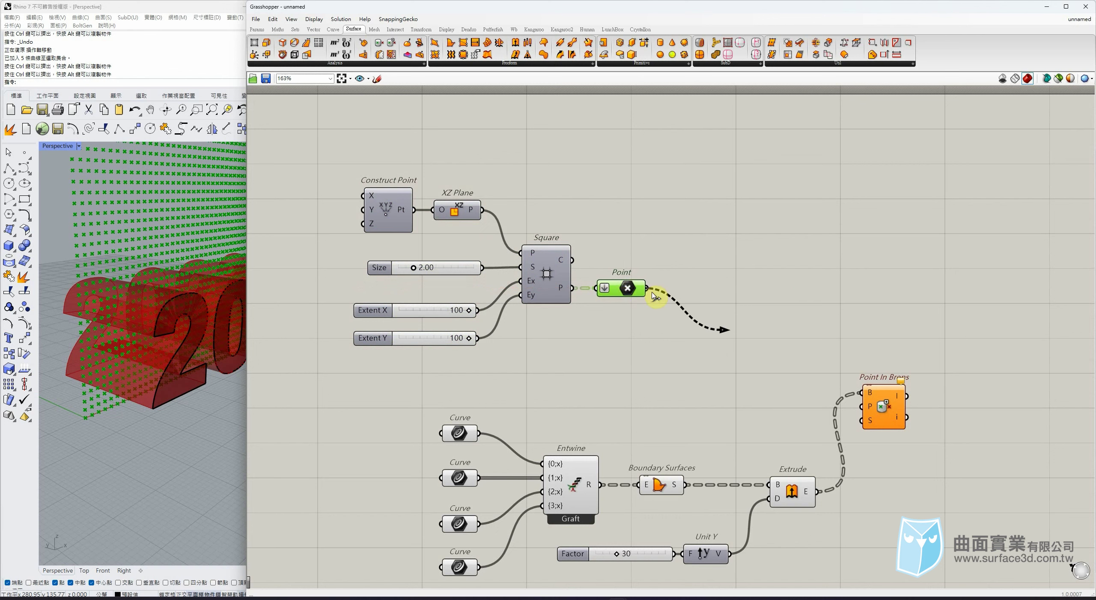
pyautogui.moveTo(647, 287); pyautogui.dragTo(906, 380)
pyautogui.click(925, 353)
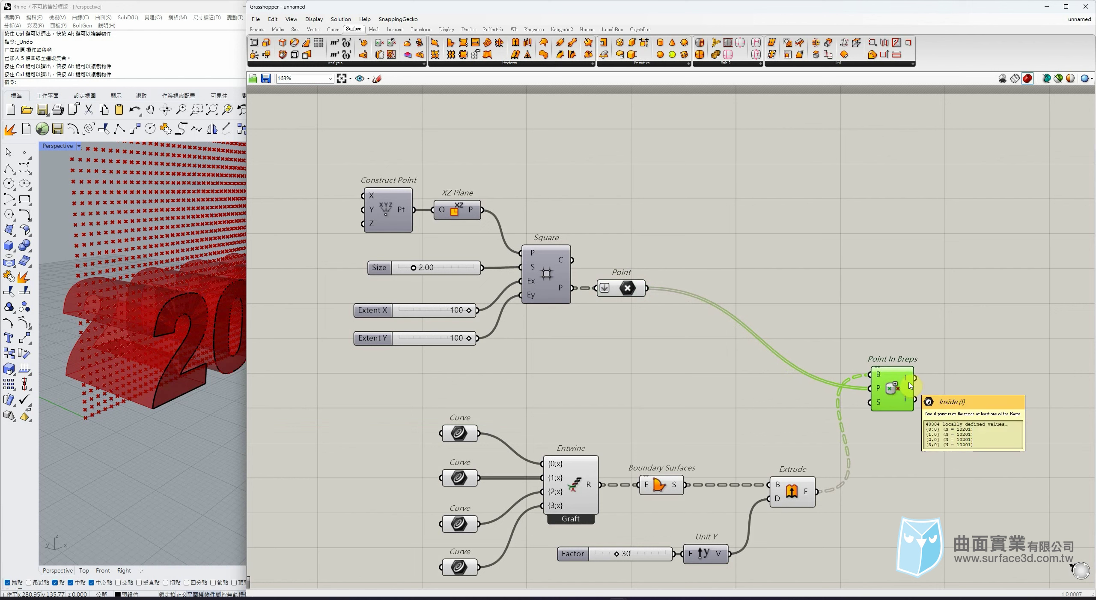
pyautogui.moveTo(925, 358); pyautogui.dragTo(854, 336, button='right')
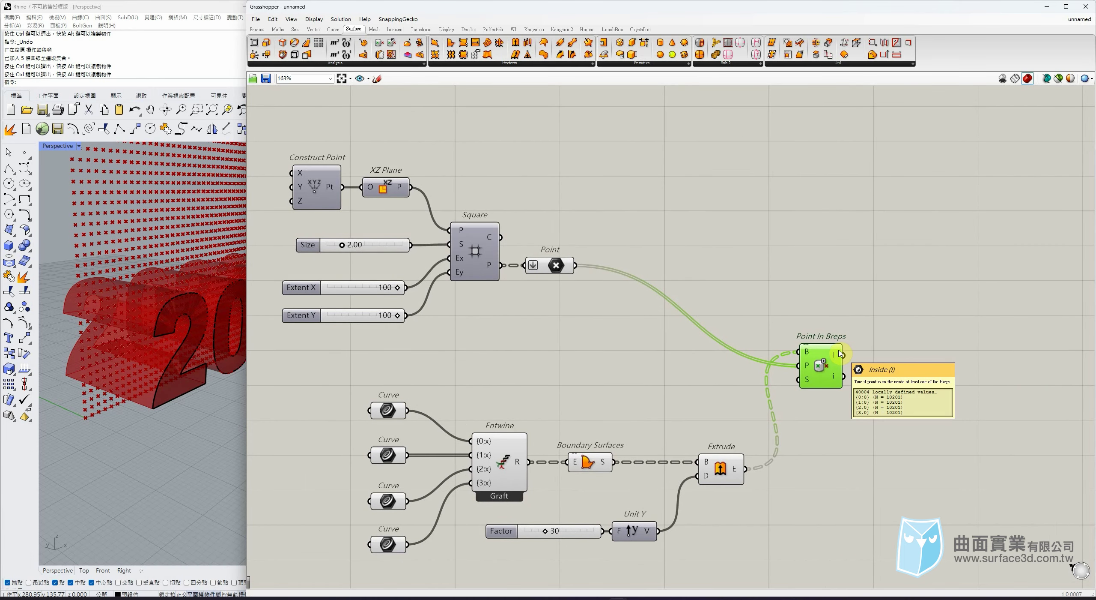
pyautogui.moveTo(829, 358); pyautogui.dragTo(853, 363)
pyautogui.click(829, 313)
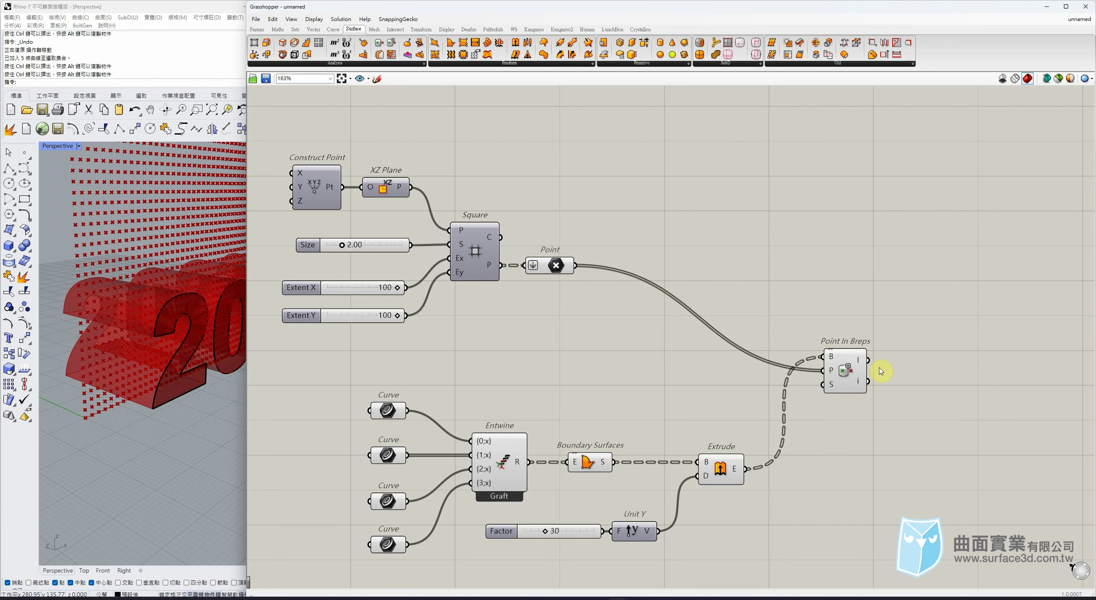
# - Check the Inside values of Point In Breps in a temporary panel and delete the panel
pyautogui.moveTo(862, 361)
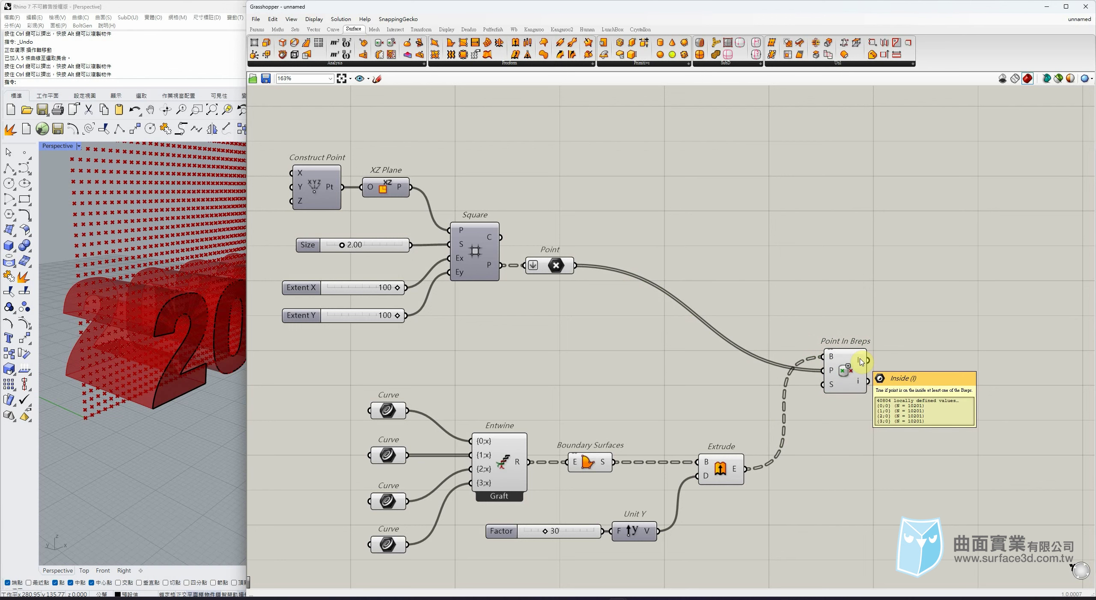
pyautogui.moveTo(862, 361); pyautogui.dragTo(909, 344)
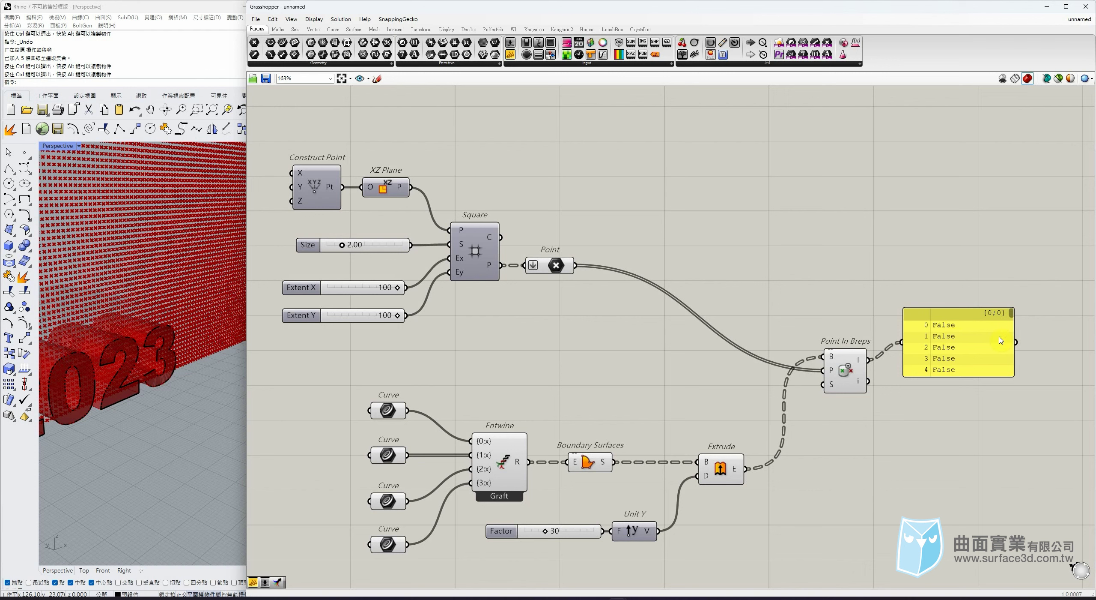
pyautogui.moveTo(995, 284); pyautogui.dragTo(915, 399)
pyautogui.press('Delete')
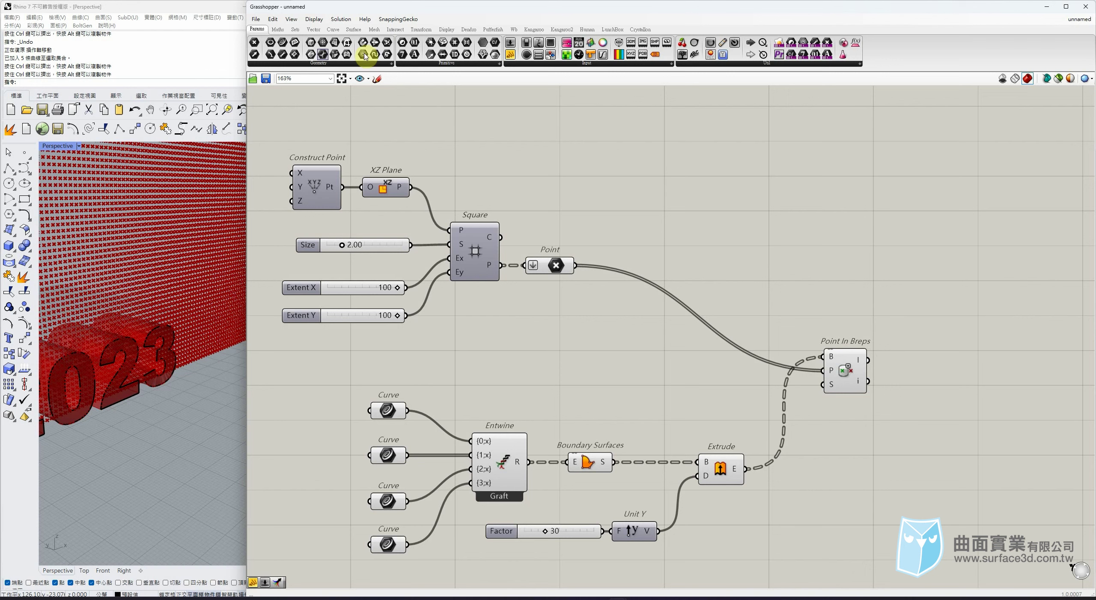
# - Place a Dispatch component, using the flattened points as its list and Point In Breps' Inside output as its pattern
pyautogui.click(296, 31)
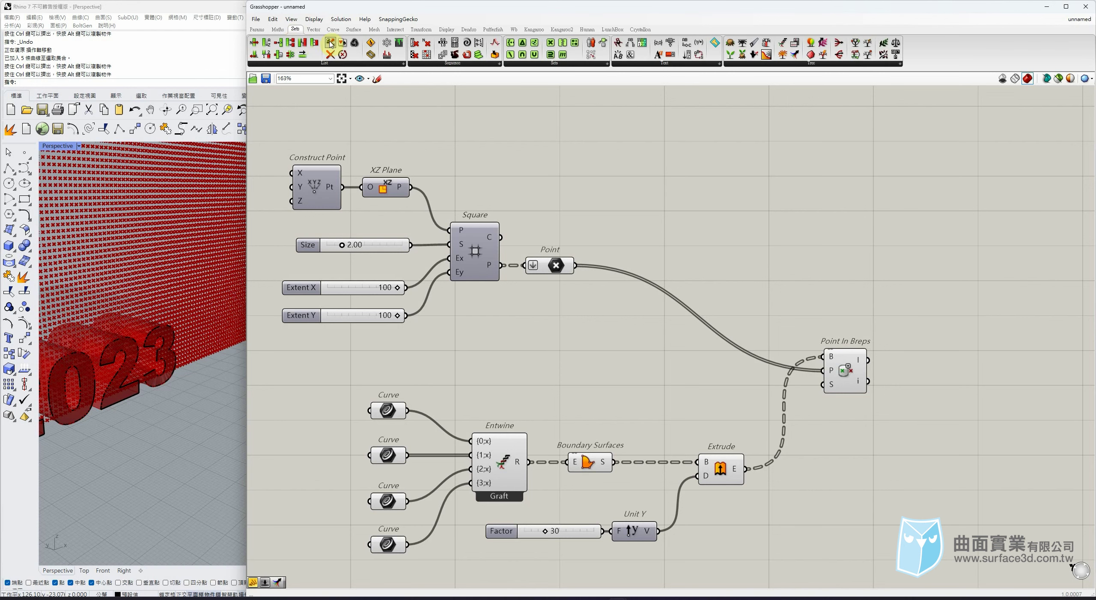
pyautogui.moveTo(330, 43); pyautogui.dragTo(942, 300)
pyautogui.moveTo(868, 360); pyautogui.dragTo(906, 296)
pyautogui.moveTo(907, 281)
pyautogui.mouseDown()
pyautogui.moveTo(570, 266)
pyautogui.moveTo(929, 287)
pyautogui.moveTo(889, 271)
pyautogui.mouseUp()
pyautogui.click(941, 347)
pyautogui.moveTo(861, 382); pyautogui.dragTo(819, 351)
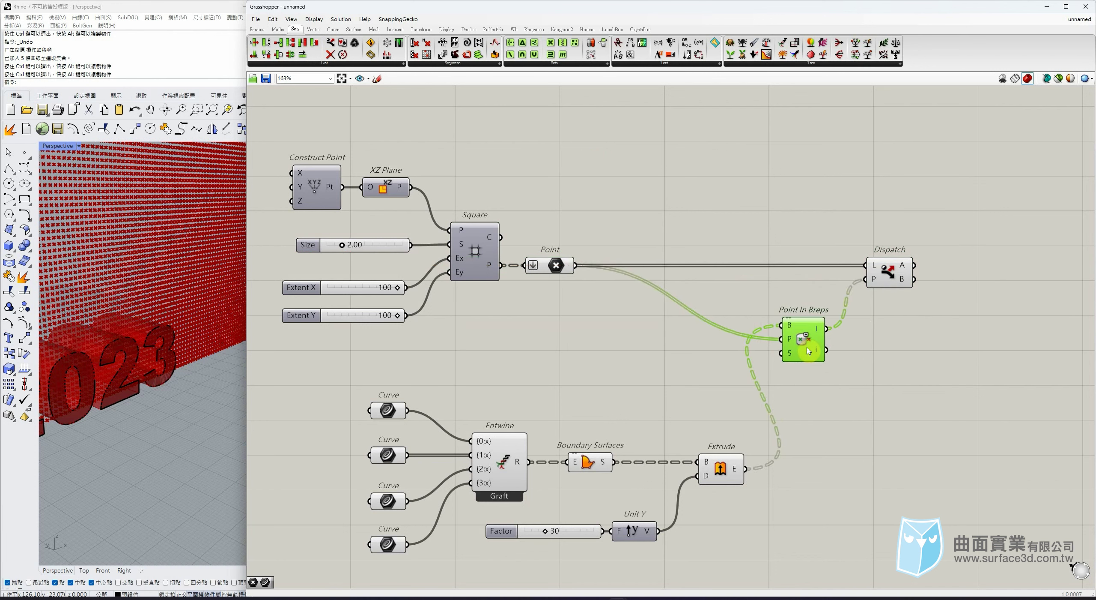
# - Place a Point parameter after Dispatch and connect it to Dispatch's A output
pyautogui.click(376, 98)
pyautogui.click(257, 29)
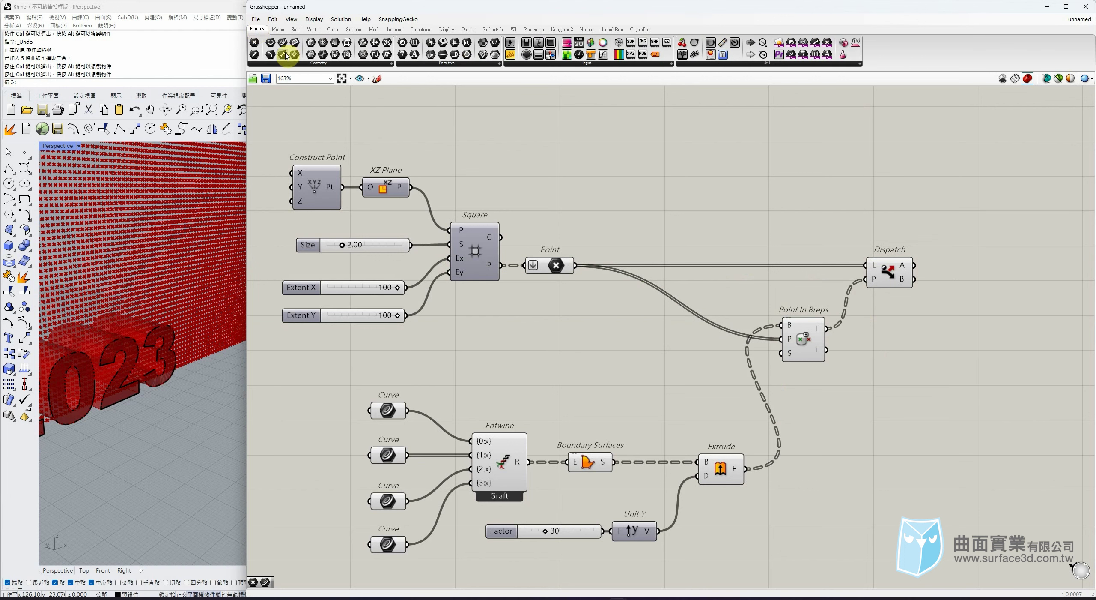
pyautogui.moveTo(255, 45); pyautogui.dragTo(978, 268)
# - Turn off the preview of every component before the final Point parameter and inspect the remaining points in Perspective
pyautogui.scroll(-1, 905, 255)
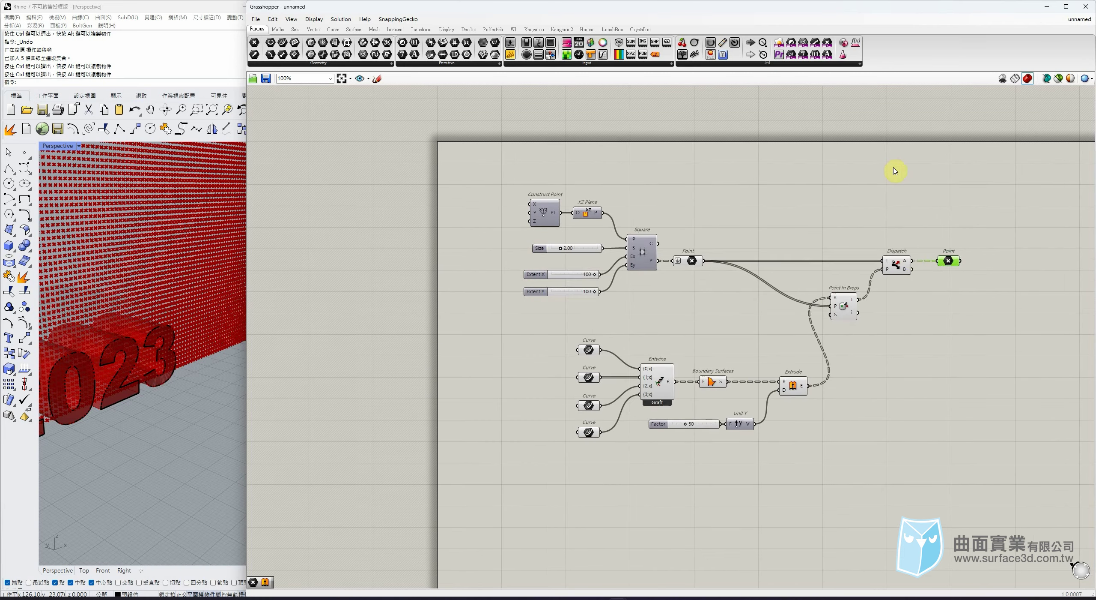
pyautogui.moveTo(898, 171); pyautogui.dragTo(513, 489)
pyautogui.middleClick(635, 319)
pyautogui.click(664, 298)
pyautogui.click(579, 338)
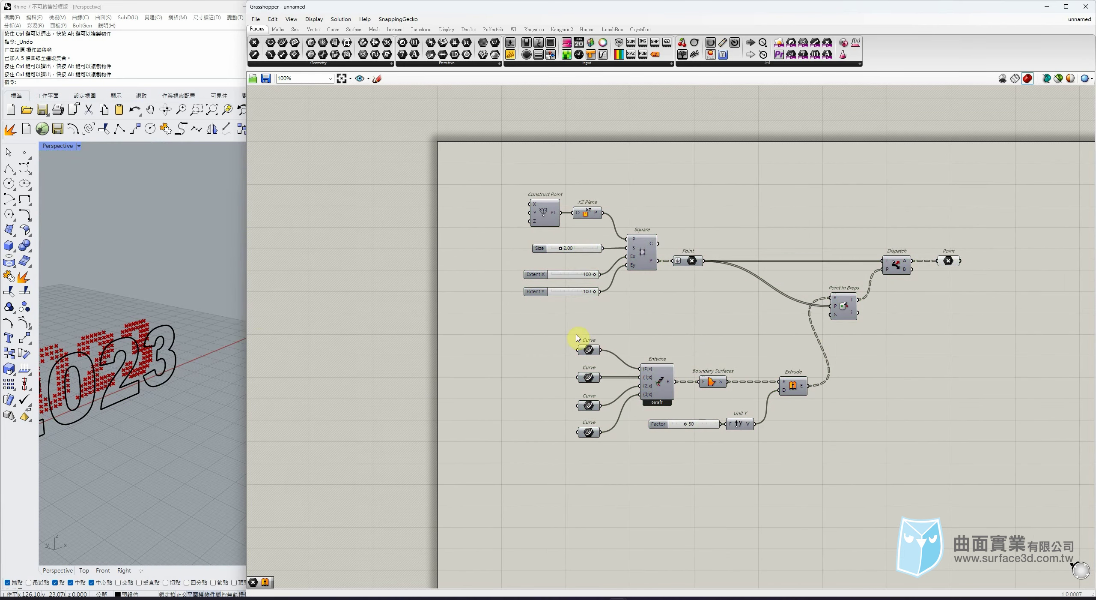
pyautogui.scroll(-5, 146, 319)
pyautogui.scroll(5, 61, 346)
pyautogui.moveTo(171, 377); pyautogui.dragTo(86, 379, button='right')
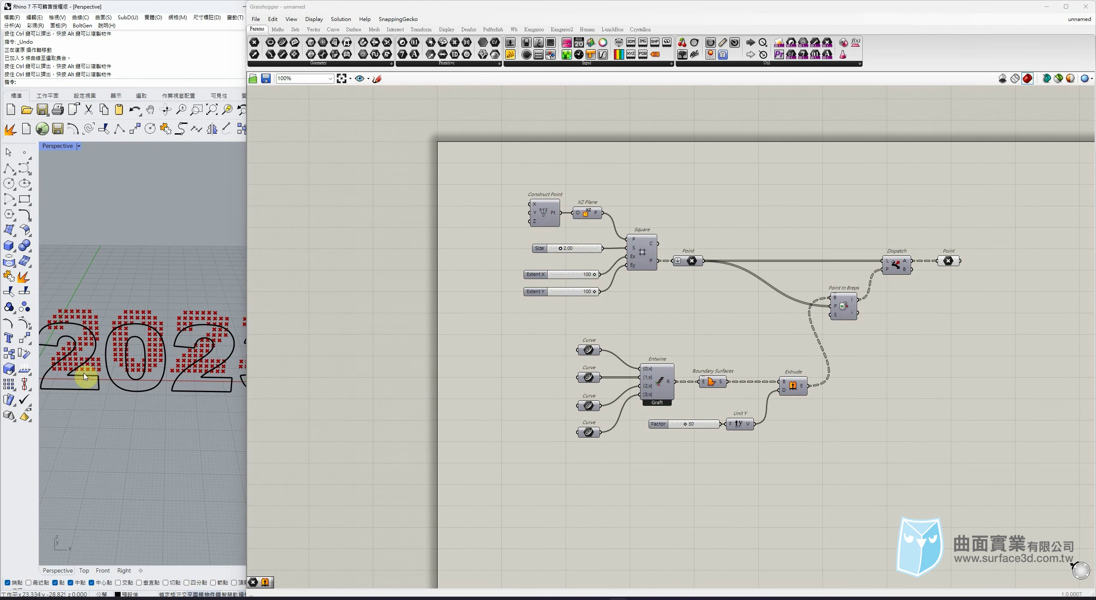
# - Hide the outline curves of the 2023 digits in the Front view so only the grid points are displayed
pyautogui.click(103, 570)
pyautogui.moveTo(71, 292); pyautogui.dragTo(213, 386)
pyautogui.middleClick(150, 379)
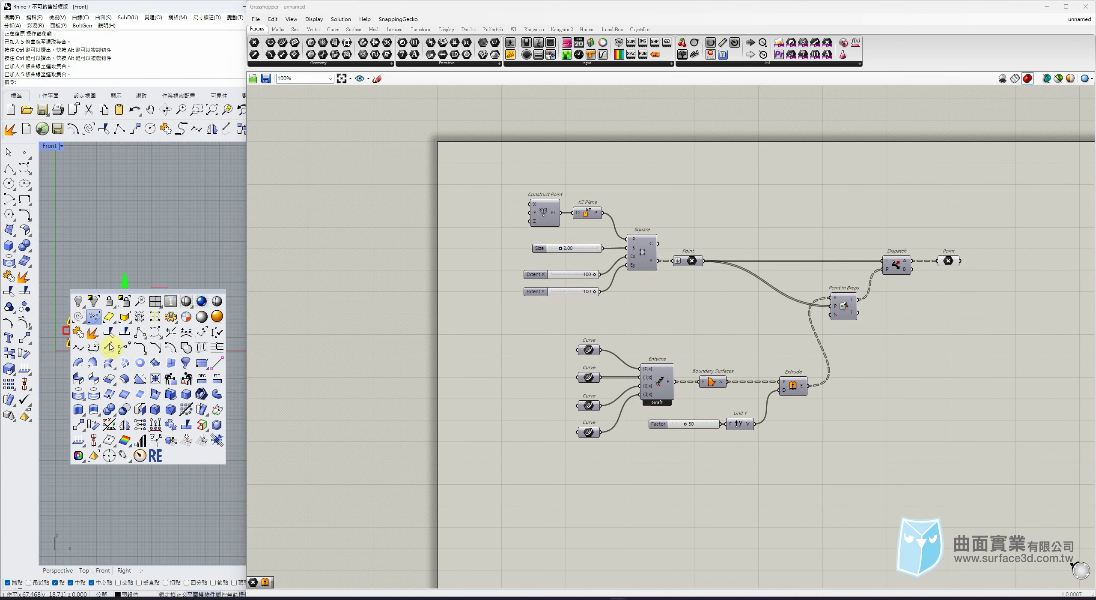
pyautogui.click(77, 301)
pyautogui.scroll(3, 54, 335)
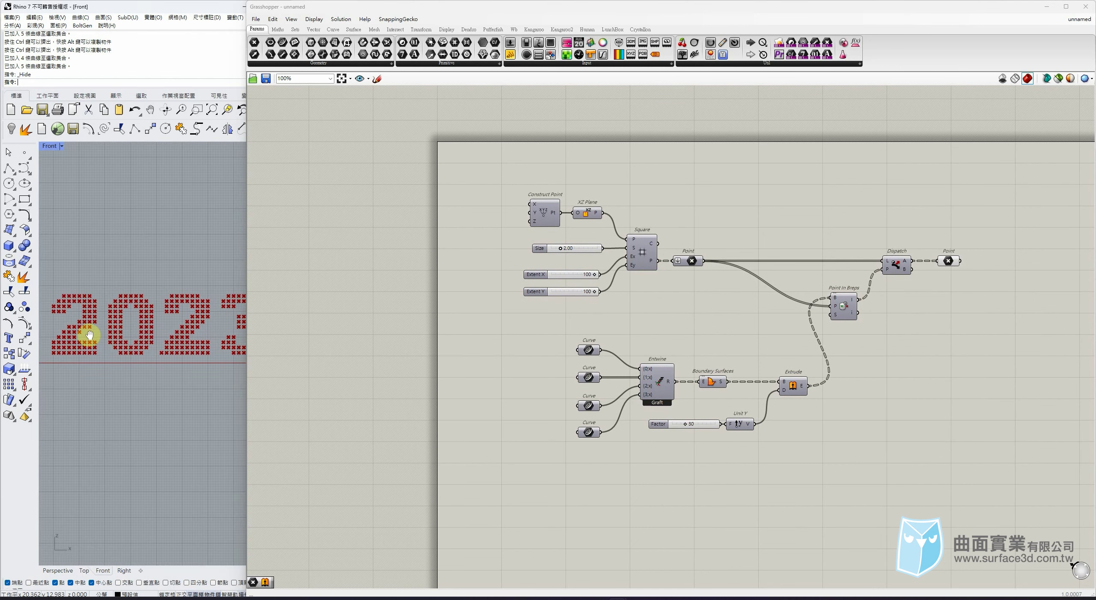
pyautogui.keyDown('ctrl'); pyautogui.moveTo(57, 146); pyautogui.dragTo(147, 80); pyautogui.keyUp('ctrl')
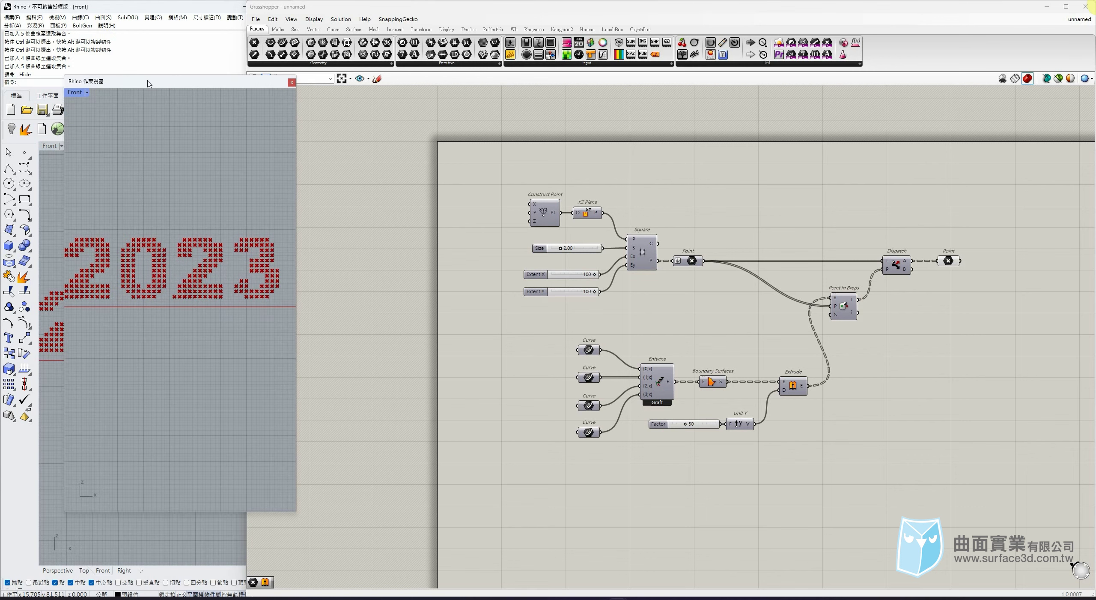
pyautogui.moveTo(297, 513); pyautogui.dragTo(508, 284)
pyautogui.moveTo(373, 82); pyautogui.dragTo(362, 296)
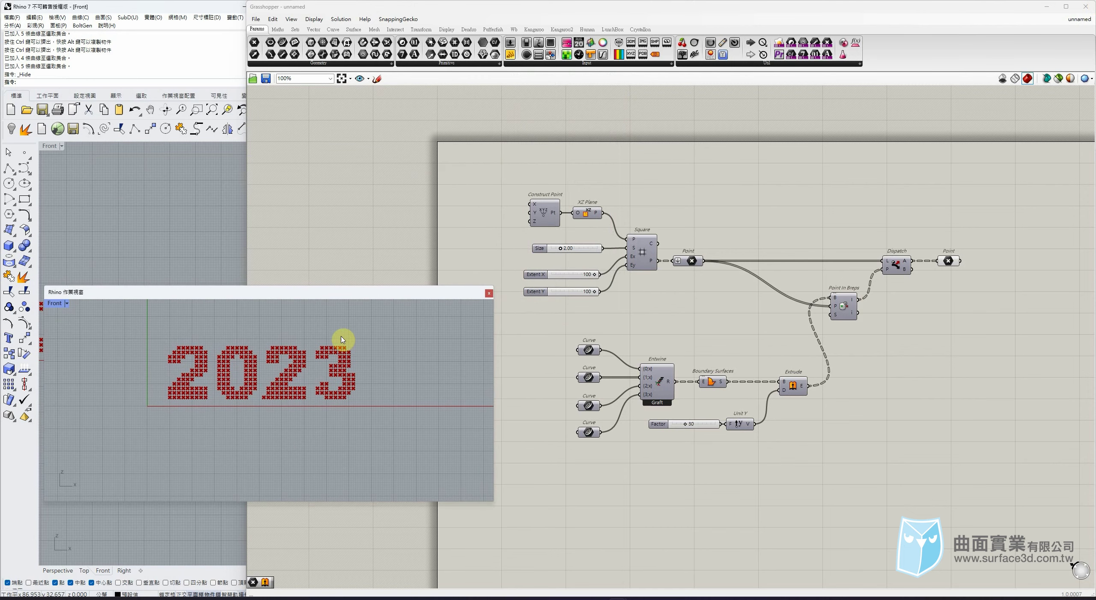
pyautogui.click(489, 294)
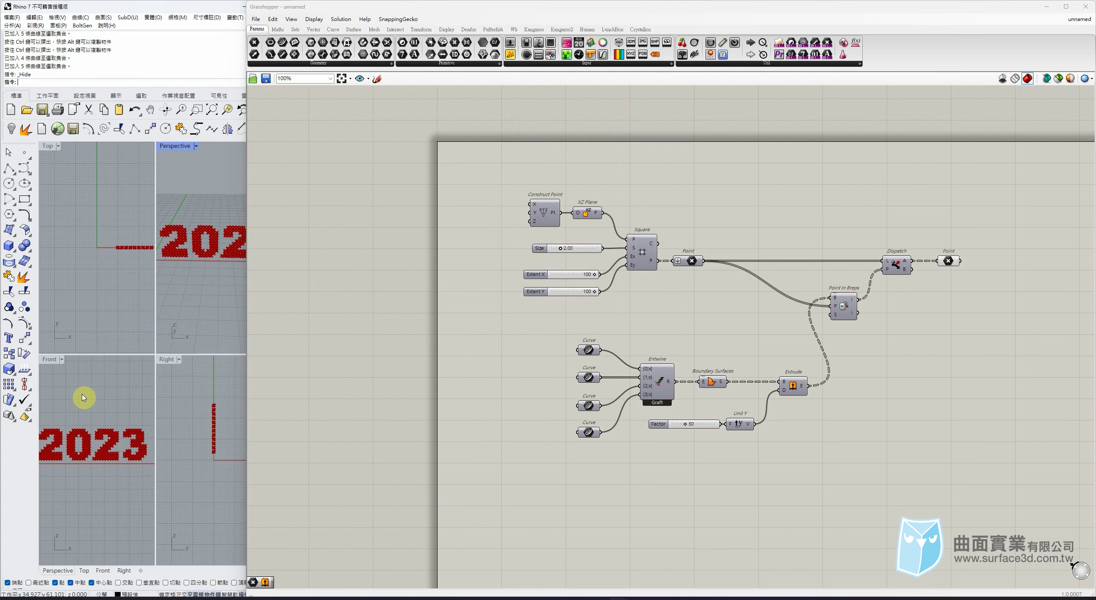
pyautogui.doubleClick(56, 362)
pyautogui.scroll(-2, 123, 357)
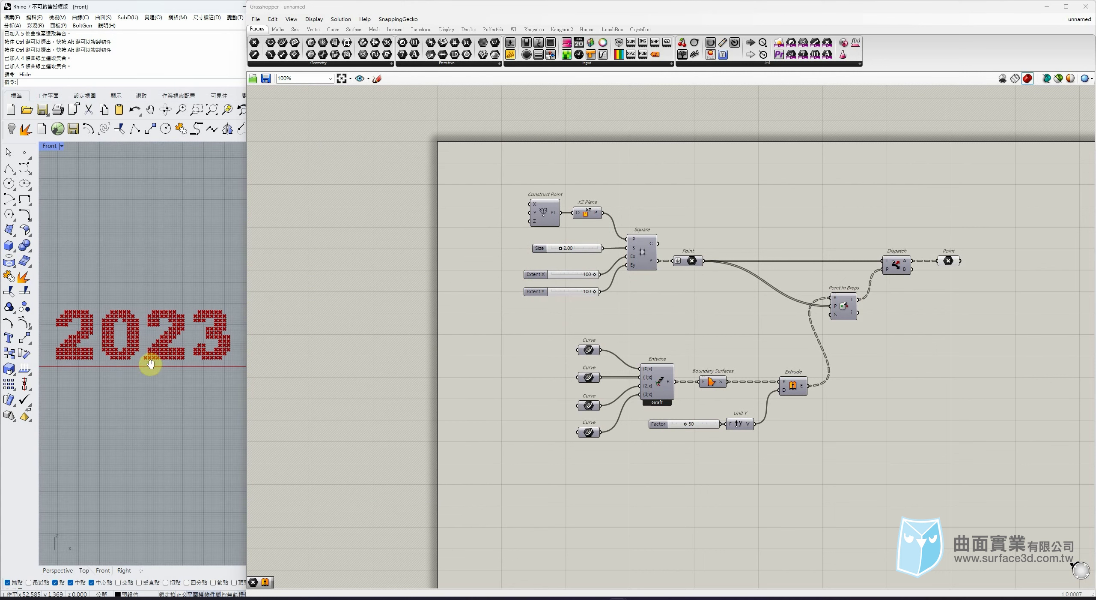
# - Highlight the final Point parameter after Dispatch and examine its points up close in the Front view
pyautogui.click(949, 261)
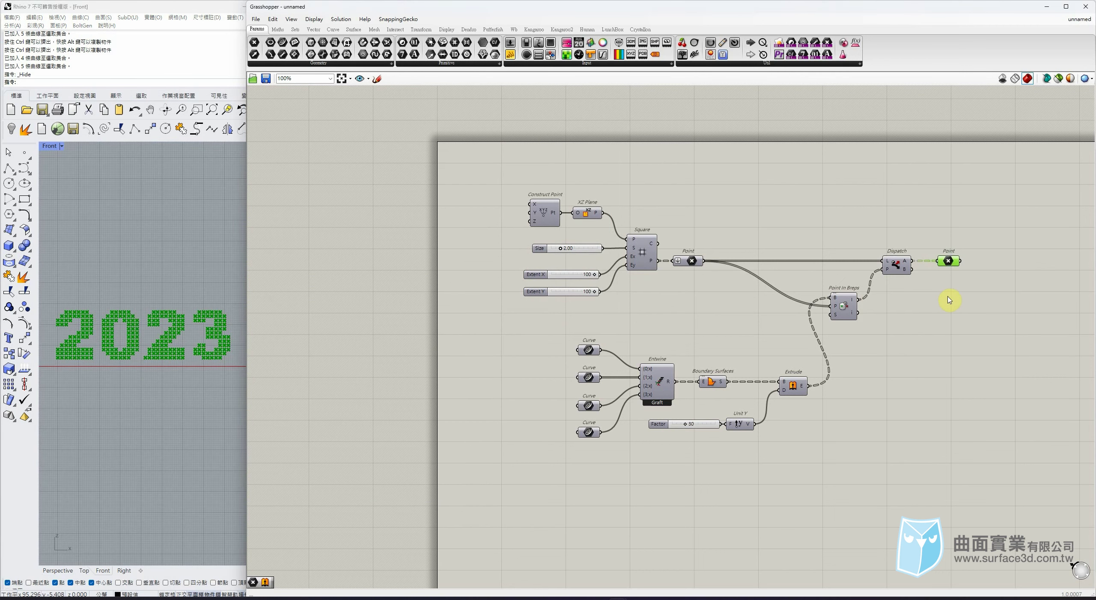
pyautogui.click(946, 329)
pyautogui.moveTo(941, 369); pyautogui.dragTo(848, 520, button='right')
pyautogui.scroll(2, 59, 299)
pyautogui.moveTo(58, 299); pyautogui.dragTo(82, 313, button='right')
pyautogui.scroll(-2, 118, 325)
pyautogui.moveTo(176, 336); pyautogui.dragTo(135, 337, button='right')
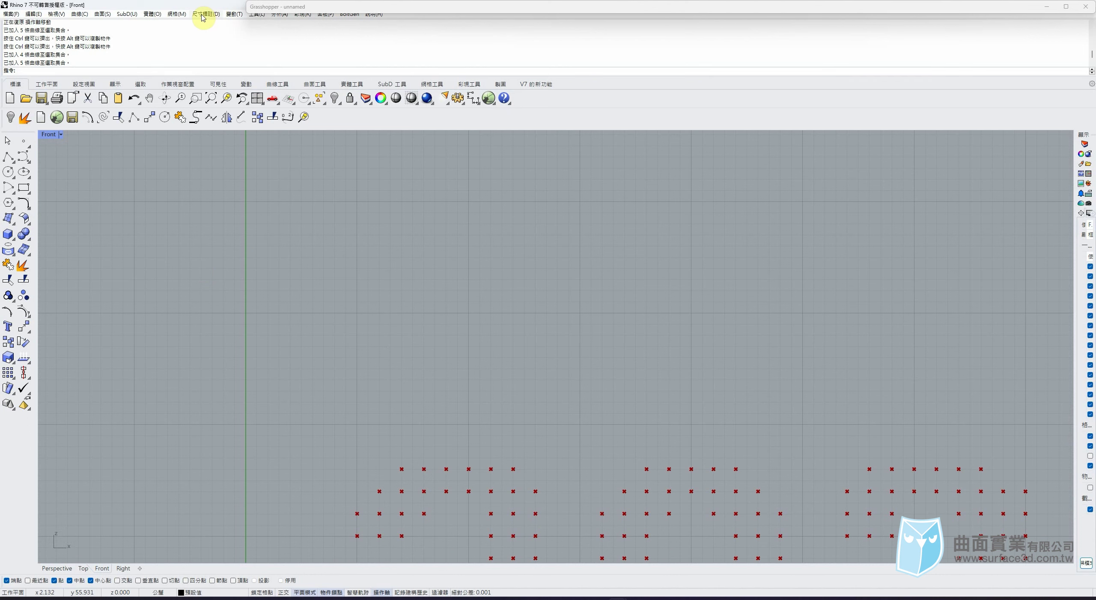
# - Place the text 新年快樂 in the font Adobe 繁黑體 Std B above the digit points in Rhino's Front view
pyautogui.click(208, 13)
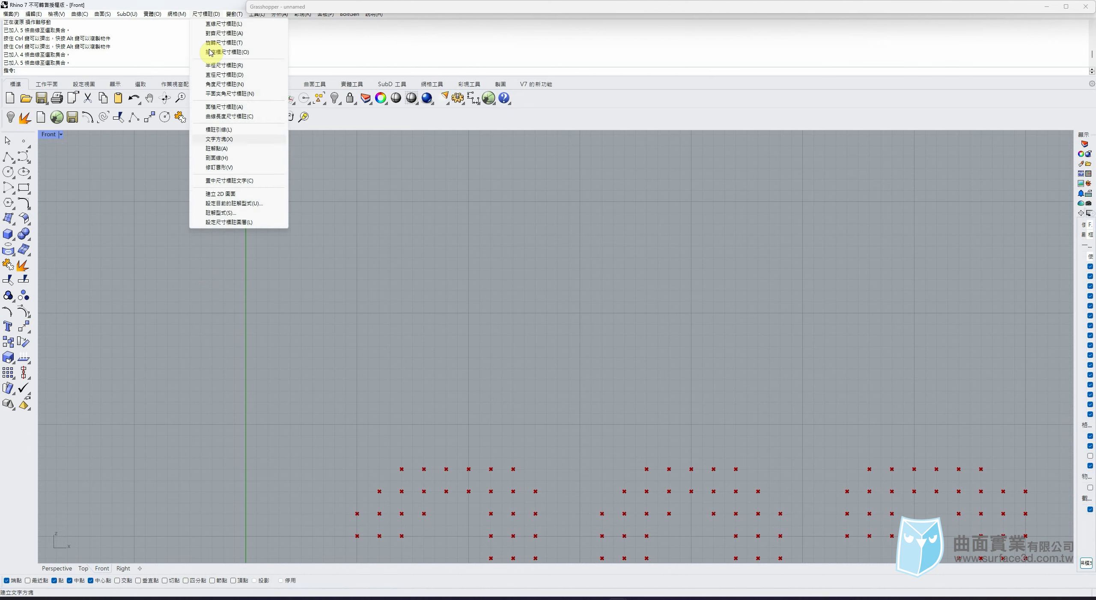
pyautogui.click(216, 49)
pyautogui.moveTo(570, 334); pyautogui.dragTo(481, 328)
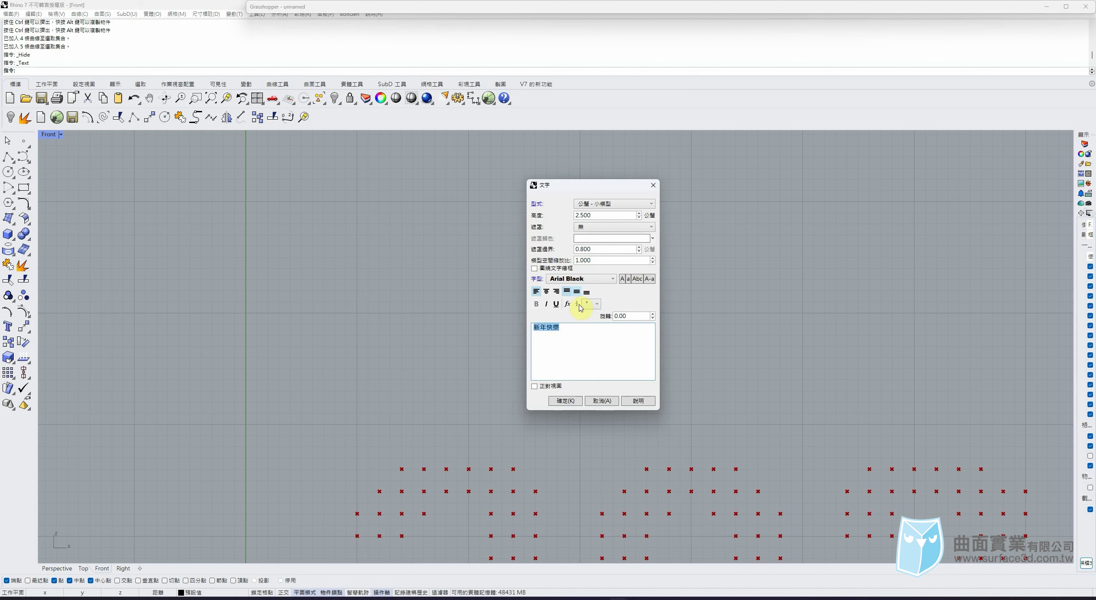
pyautogui.click(590, 277)
pyautogui.scroll(5, 602, 317)
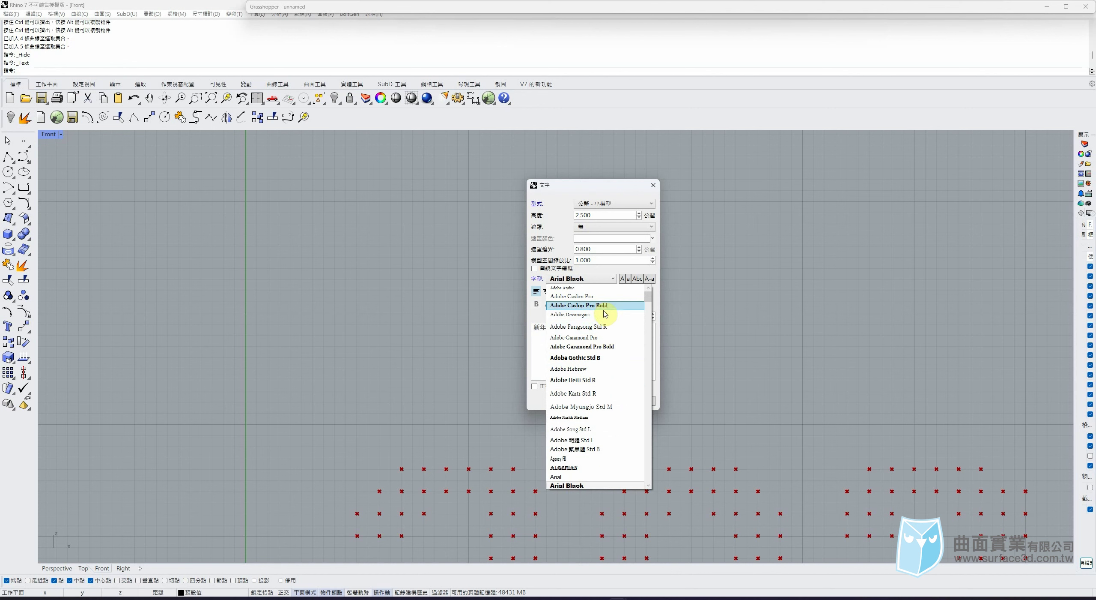
pyautogui.click(583, 449)
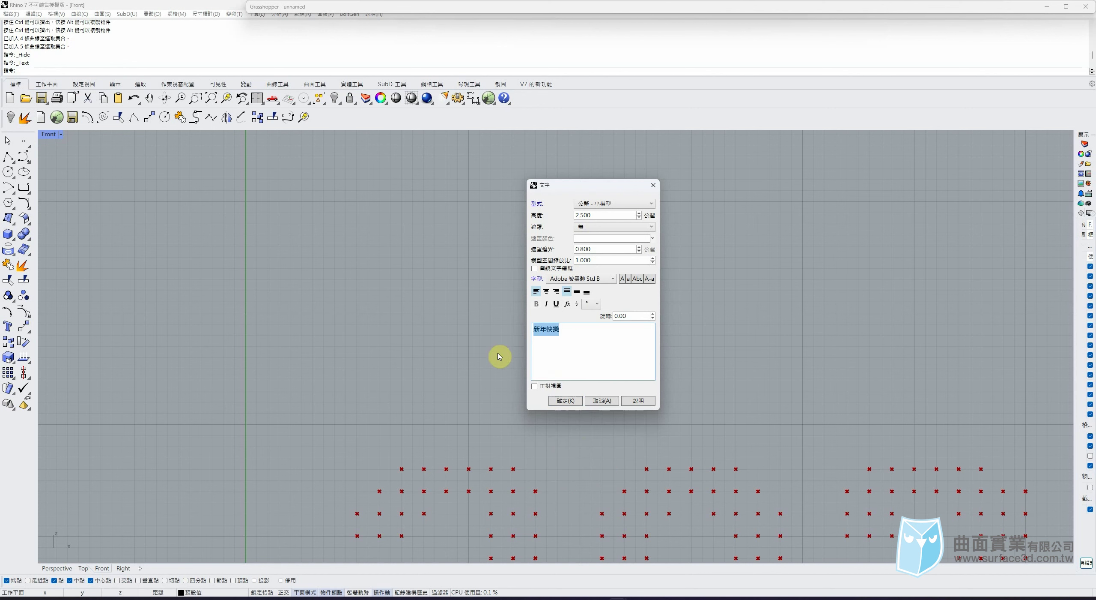
pyautogui.click(561, 402)
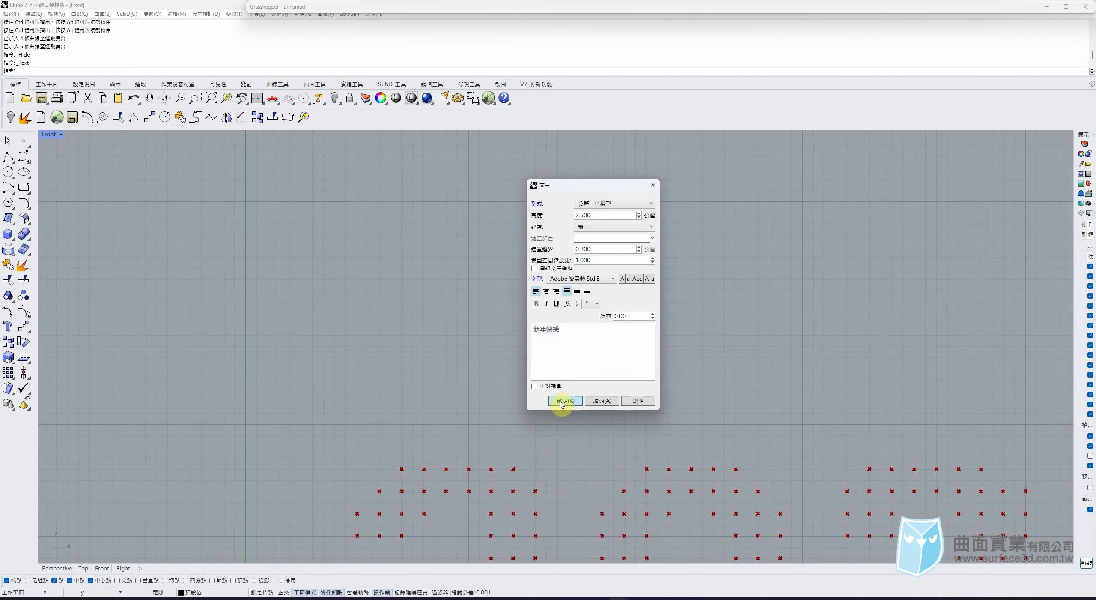
pyautogui.click(252, 209)
pyautogui.scroll(5, 265, 201)
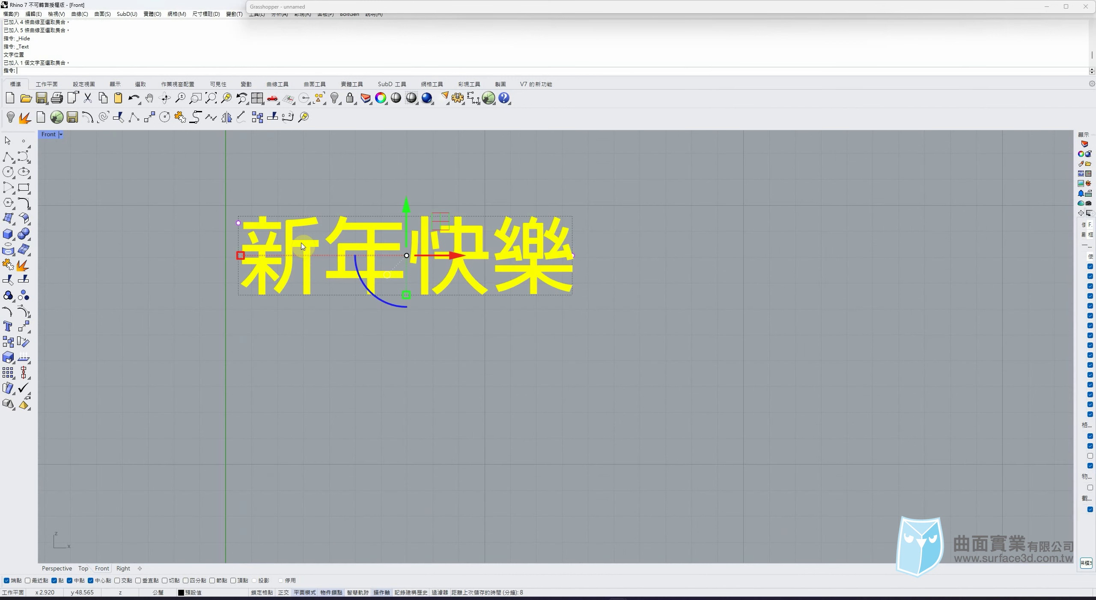
# - Explode the 新年快樂 text into curves and group the outlines of each of its four characters separately
pyautogui.click(22, 266)
pyautogui.click(213, 199)
pyautogui.click(243, 286)
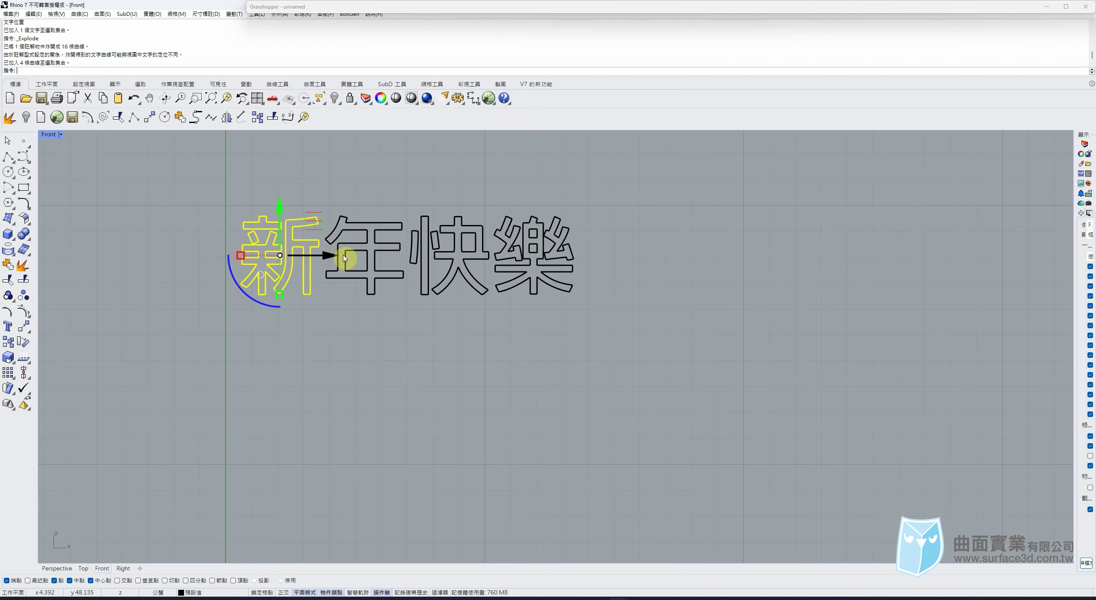
pyautogui.hotkey('ctrl', 'g')
pyautogui.moveTo(384, 209); pyautogui.dragTo(360, 295)
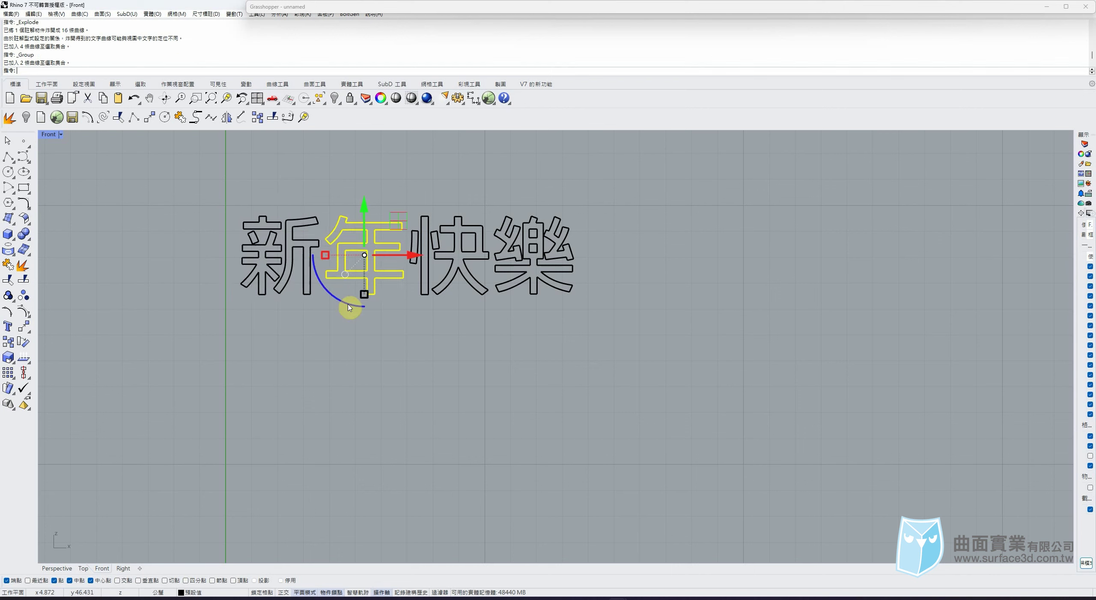
pyautogui.hotkey('ctrl', 'g')
pyautogui.moveTo(473, 309); pyautogui.dragTo(418, 222)
pyautogui.hotkey('ctrl', 'g')
pyautogui.moveTo(576, 210); pyautogui.dragTo(482, 313)
pyautogui.hotkey('ctrl', 'g')
# - Check that the outlines of each character in 新年快樂 select together as one group
pyautogui.click(255, 275)
pyautogui.scroll(2, 302, 184)
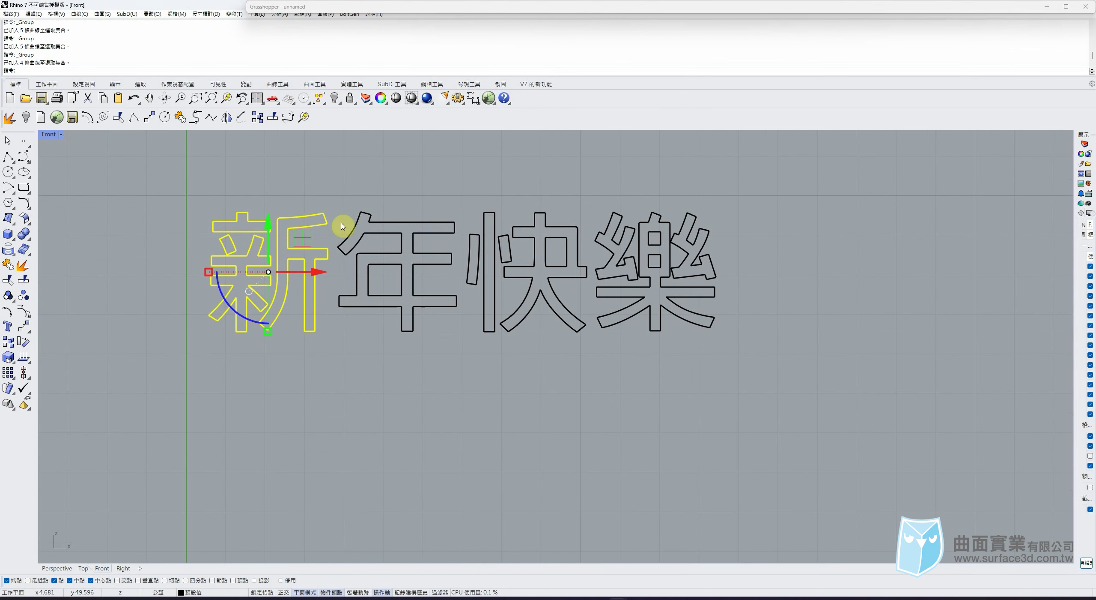
pyautogui.click(363, 244)
pyautogui.click(363, 226)
pyautogui.click(228, 350)
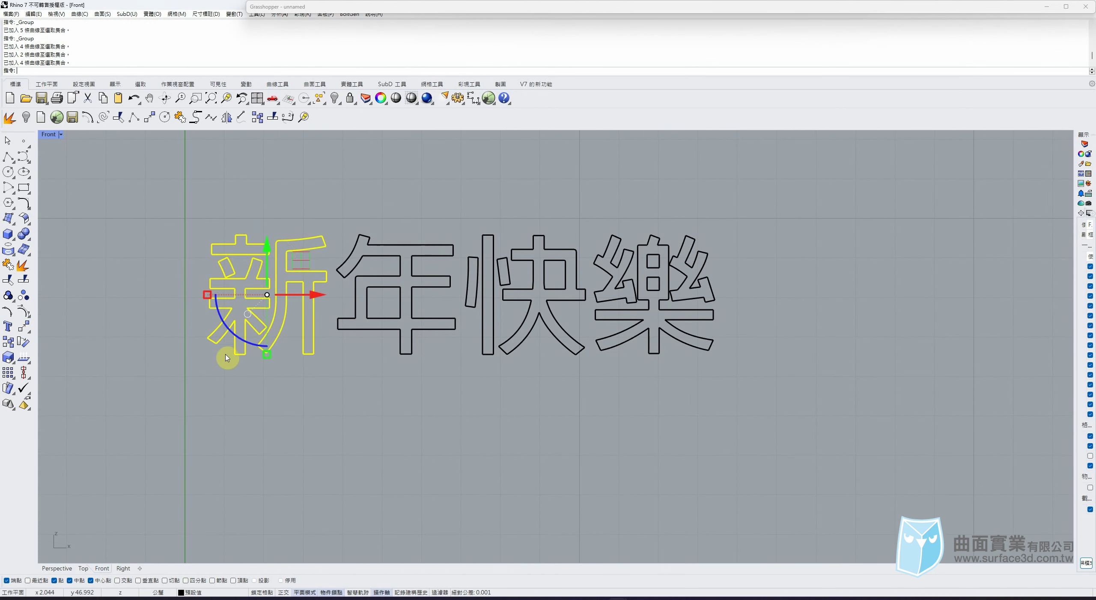
pyautogui.click(338, 389)
pyautogui.scroll(-2, 364, 377)
pyautogui.click(484, 311)
pyautogui.click(621, 317)
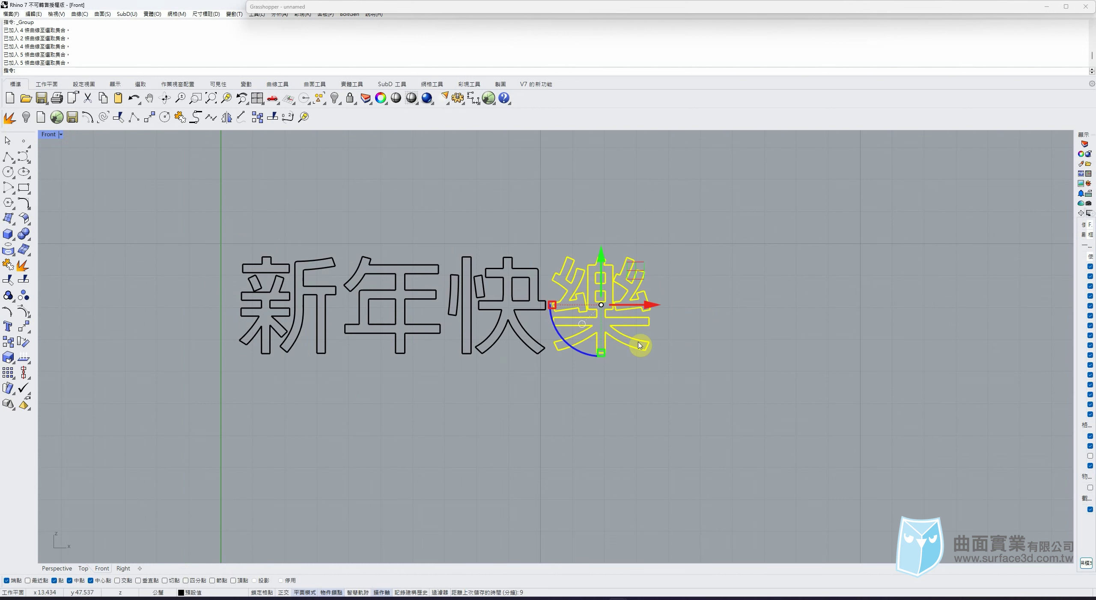
pyautogui.click(678, 327)
pyautogui.scroll(-2, 565, 310)
pyautogui.moveTo(698, 318); pyautogui.dragTo(552, 315, button='right')
pyautogui.scroll(-4, 511, 296)
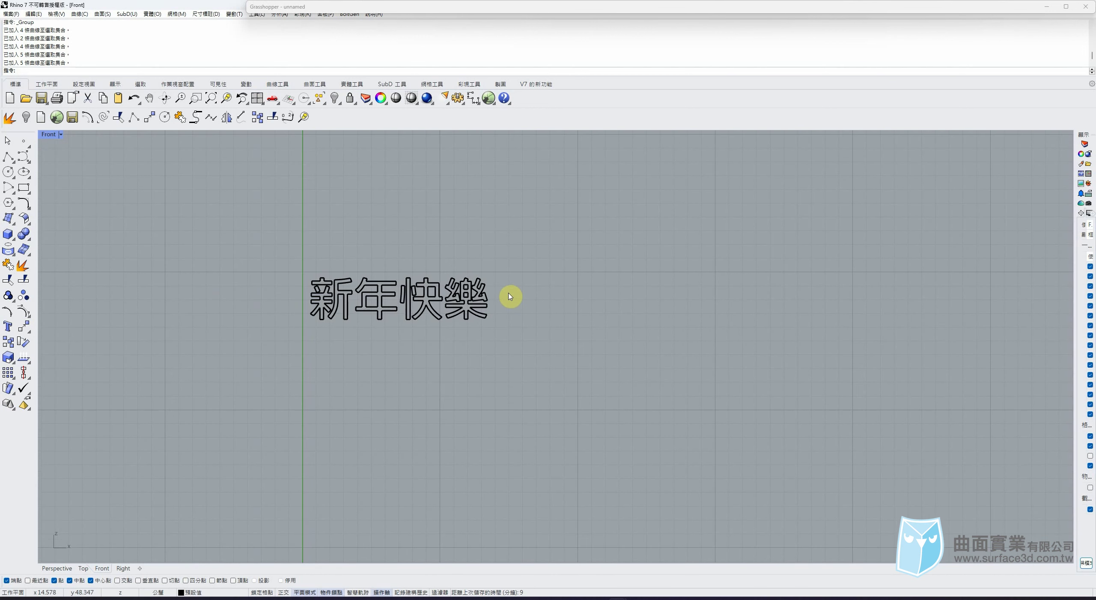
pyautogui.moveTo(613, 338); pyautogui.dragTo(549, 298, button='right')
pyautogui.scroll(-4, 425, 218)
pyautogui.moveTo(493, 243); pyautogui.dragTo(476, 246, button='right')
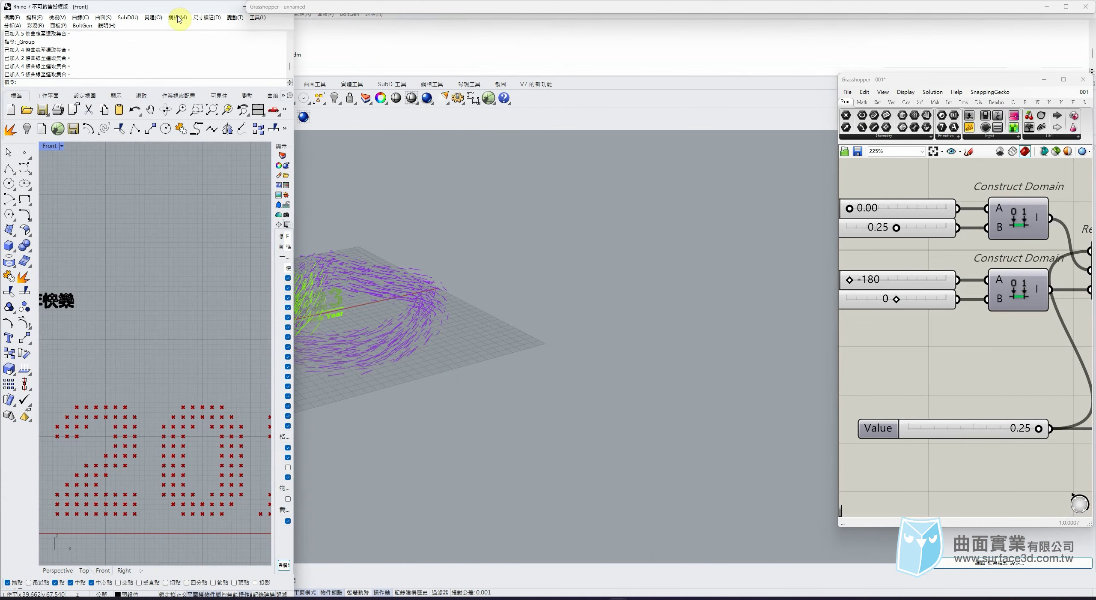
# - In Grasshopper, place a Curve parameter in the empty area above Construct Point and stack three copies below it
pyautogui.scroll(4, 92, 292)
pyautogui.doubleClick(380, 9)
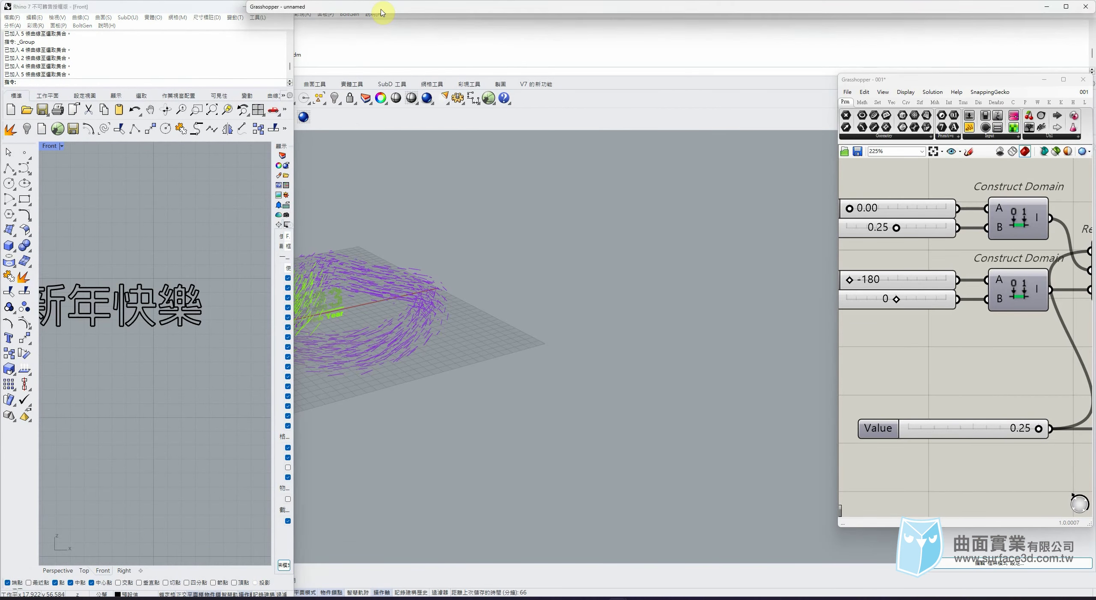
pyautogui.moveTo(493, 242); pyautogui.dragTo(612, 241, button='right')
pyautogui.scroll(2, 612, 299)
pyautogui.moveTo(612, 298); pyautogui.dragTo(587, 402, button='right')
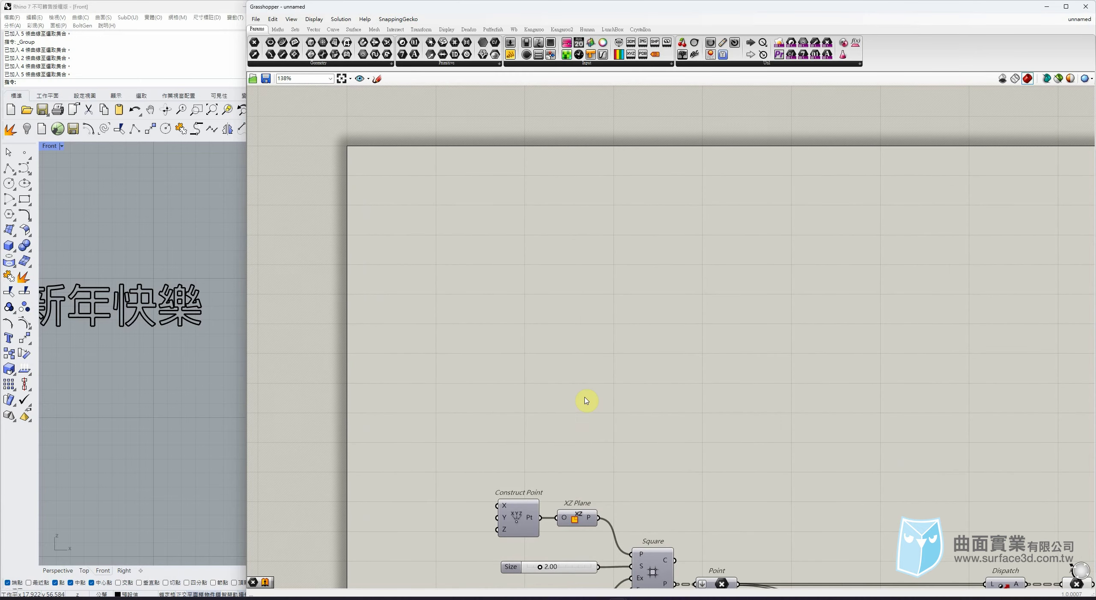
pyautogui.scroll(-2, 205, 260)
pyautogui.moveTo(171, 273); pyautogui.dragTo(193, 272, button='right')
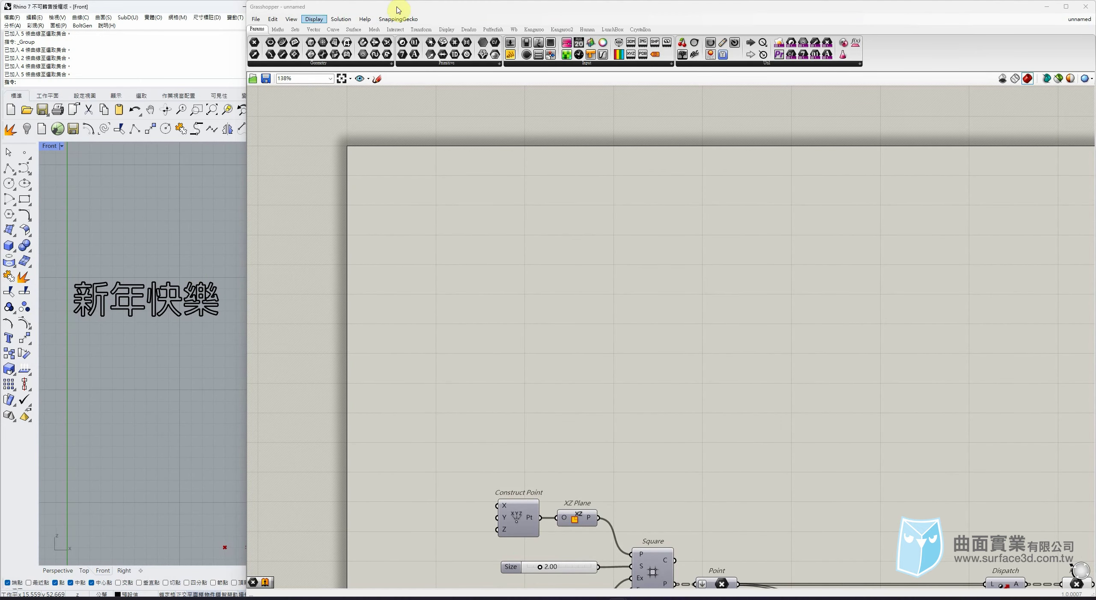
pyautogui.moveTo(307, 74); pyautogui.dragTo(532, 239)
pyautogui.hotkey('ctrl', 'c')
pyautogui.hotkey('ctrl', 'v')
pyautogui.hotkey('ctrl', 'v')
pyautogui.hotkey('ctrl', 'v')
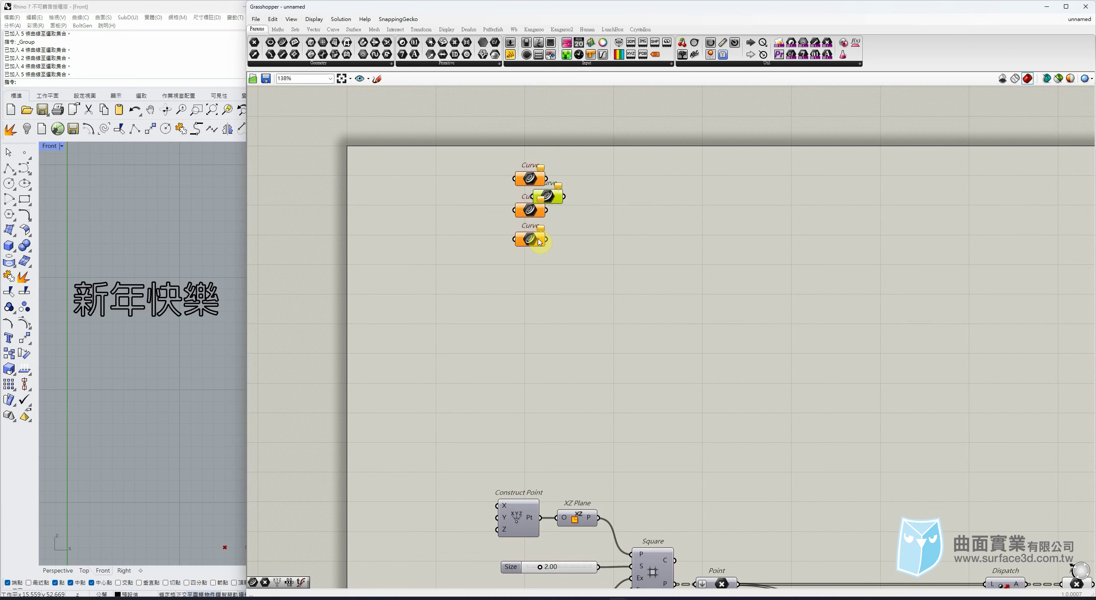
pyautogui.moveTo(553, 191); pyautogui.dragTo(533, 269)
pyautogui.click(510, 189)
# - Reference the grouped curves of 新 in the first new Curve parameter and those of 年 in the second
pyautogui.scroll(4, 514, 187)
pyautogui.rightClick(518, 154)
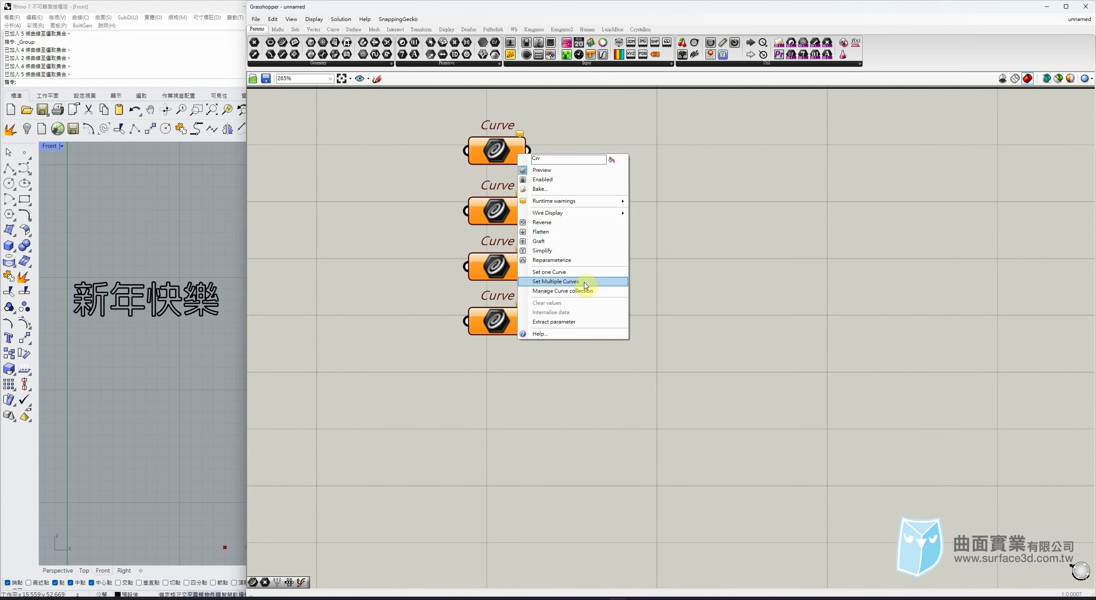
pyautogui.click(585, 282)
pyautogui.click(92, 315)
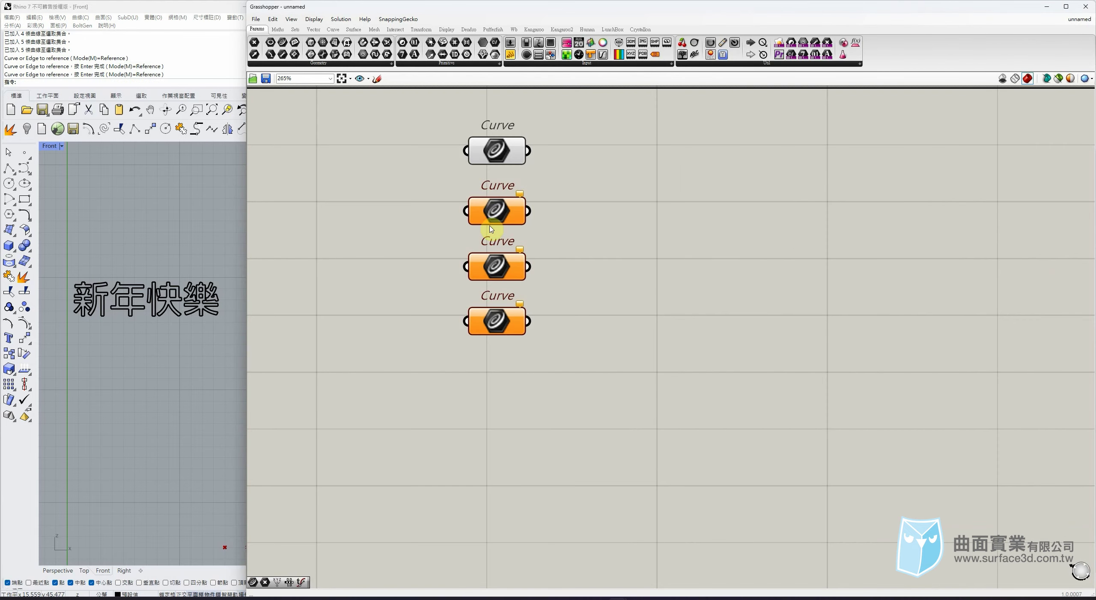
pyautogui.rightClick(493, 221)
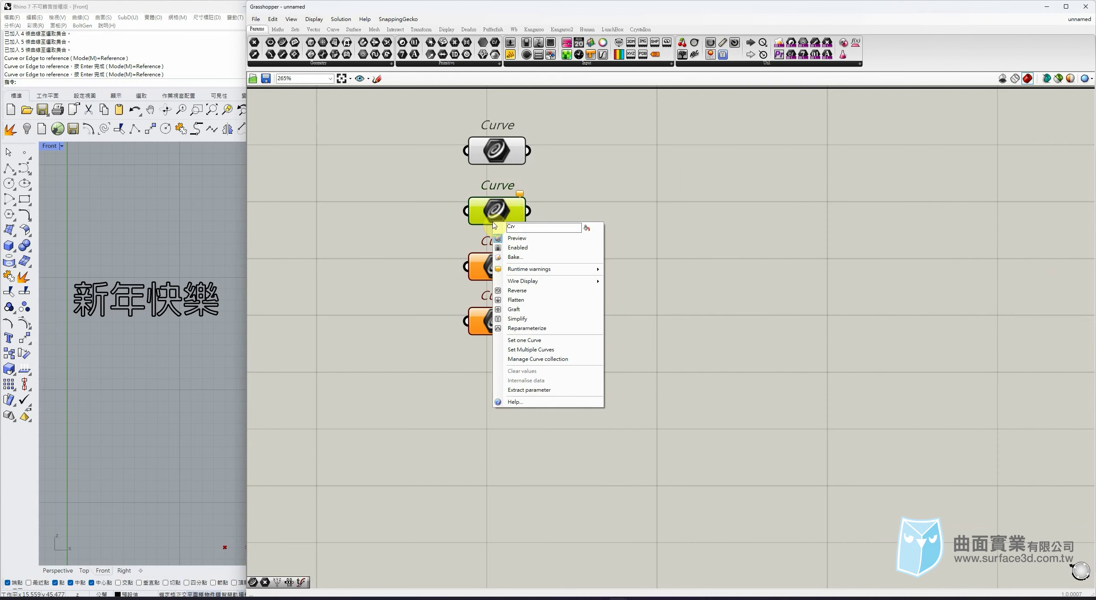
pyautogui.click(528, 349)
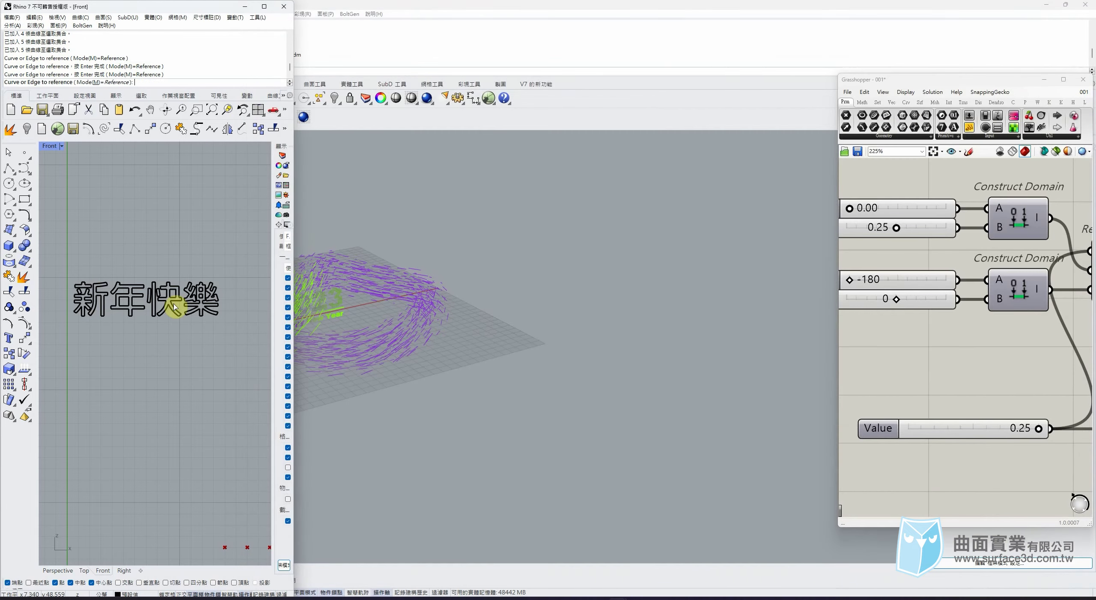
pyautogui.click(129, 275)
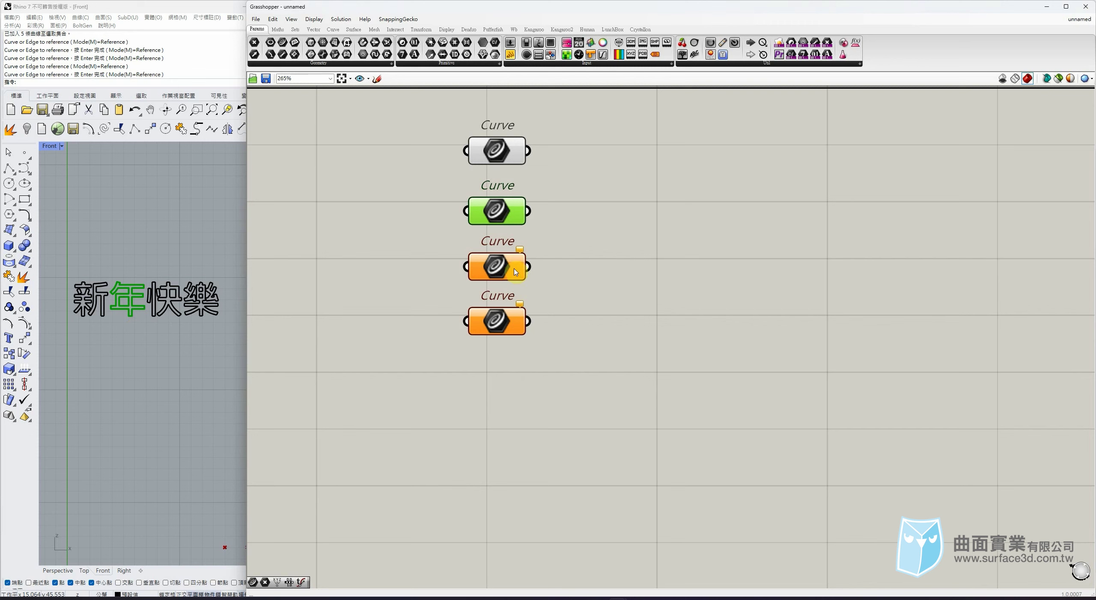
# - Reference the grouped curves of 快 in the third Curve parameter and those of 樂 in the fourth
pyautogui.rightClick(516, 271)
pyautogui.click(563, 395)
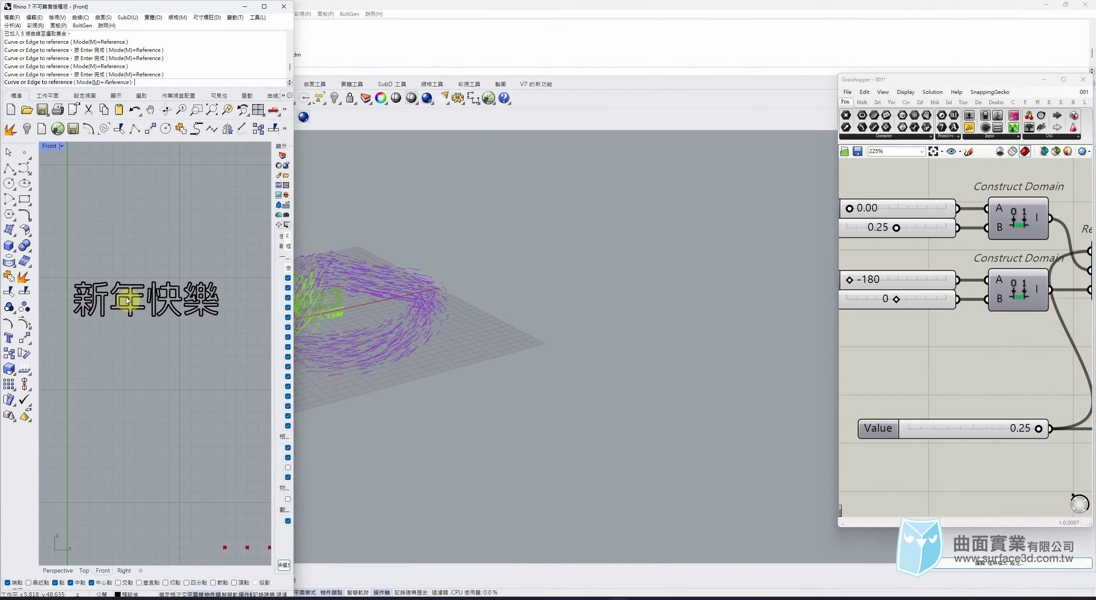
pyautogui.click(167, 297)
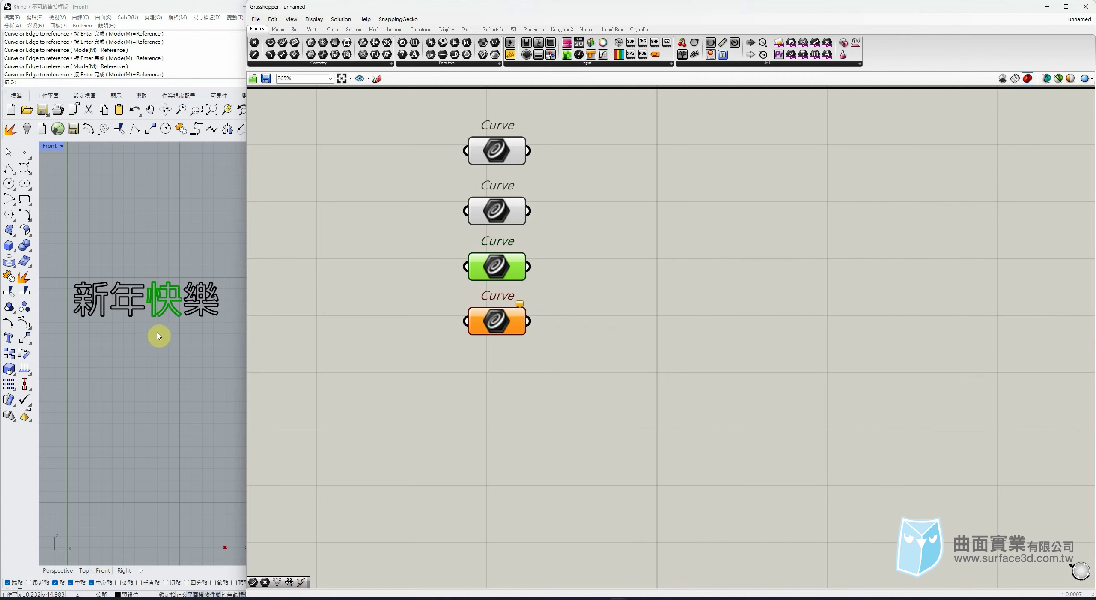
pyautogui.click(512, 322)
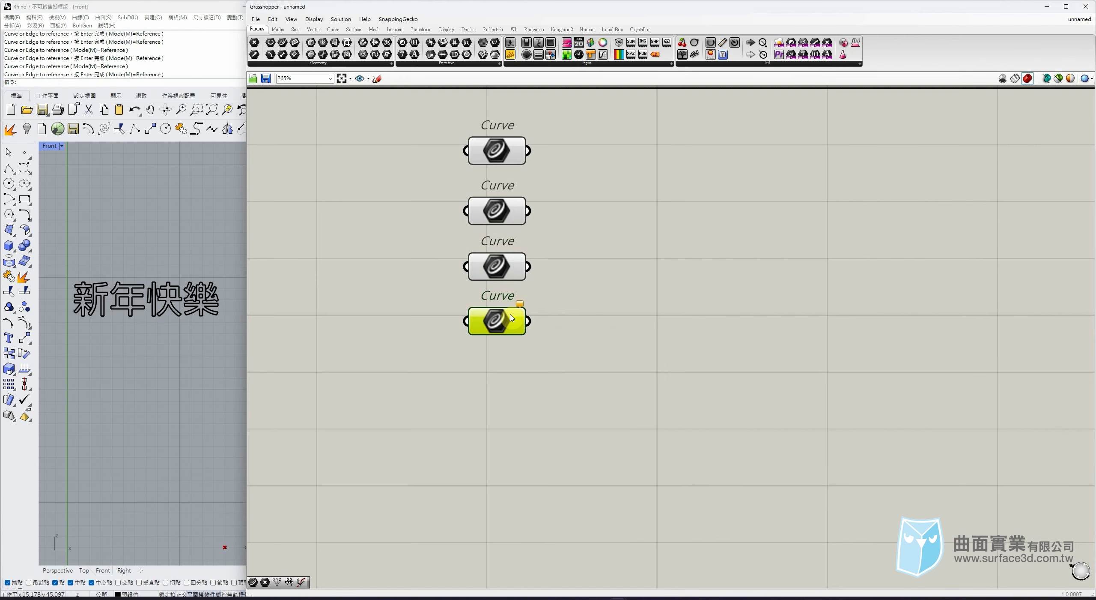
pyautogui.rightClick(512, 322)
pyautogui.click(551, 447)
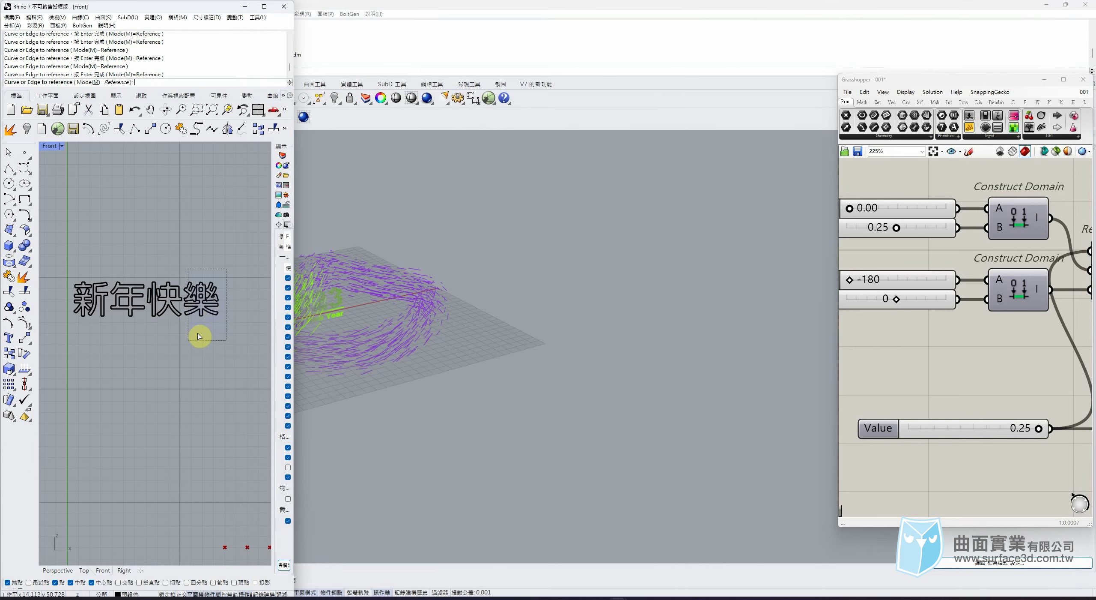
pyautogui.click(188, 342)
pyautogui.press('Return')
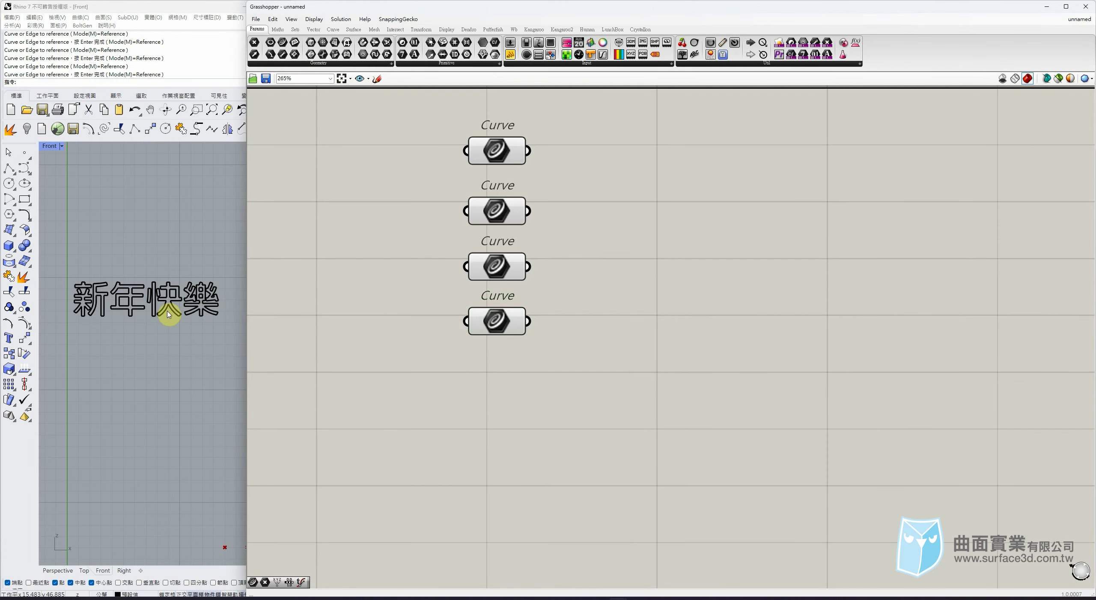
# - Space the four stacked Curve parameters evenly and place another Curve parameter beside the first one
pyautogui.moveTo(496, 318); pyautogui.dragTo(496, 325)
pyautogui.click(579, 288)
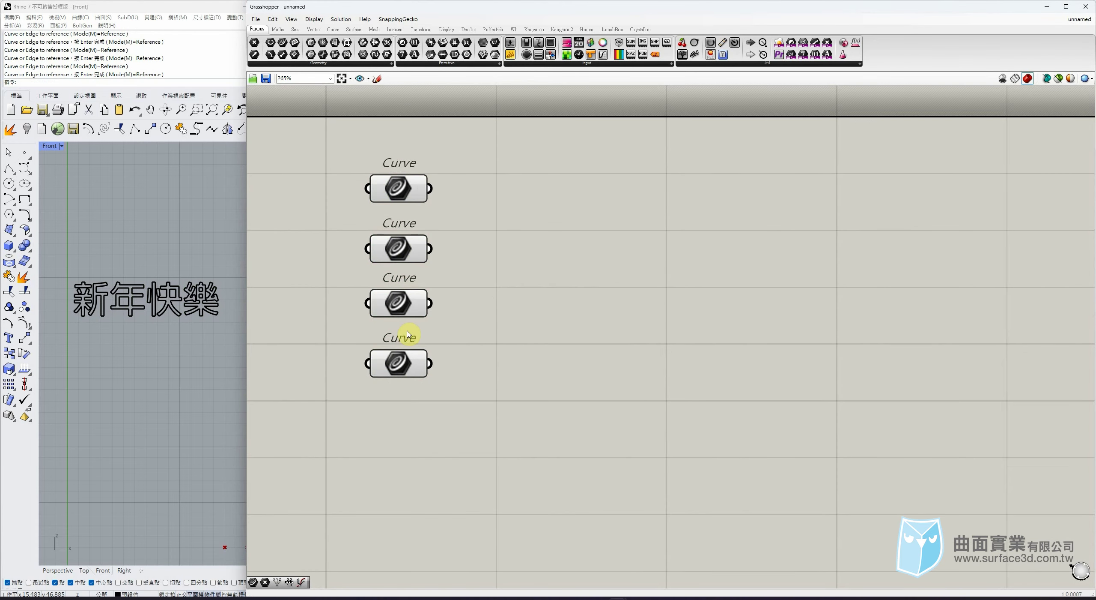
pyautogui.click(403, 362)
pyautogui.moveTo(403, 303); pyautogui.dragTo(403, 306)
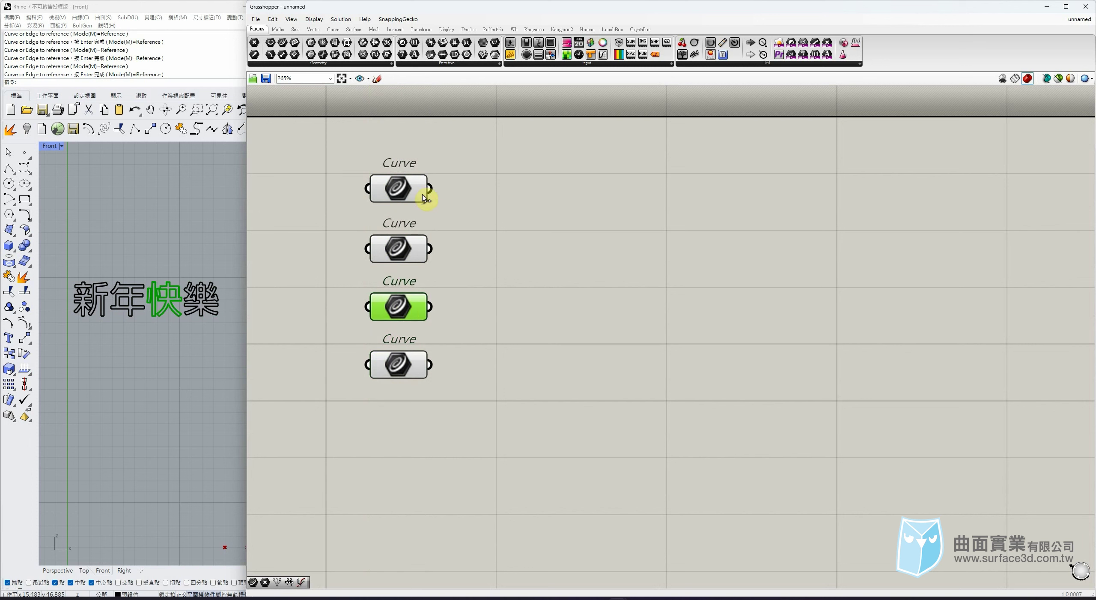
pyautogui.moveTo(331, 71); pyautogui.dragTo(503, 192)
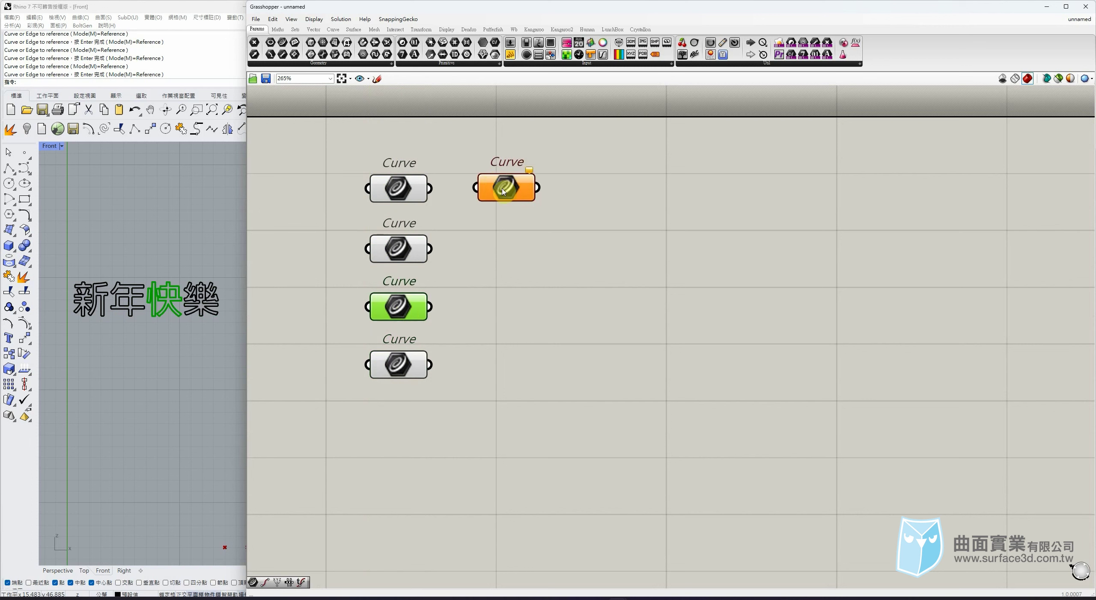
pyautogui.rightClick(505, 188)
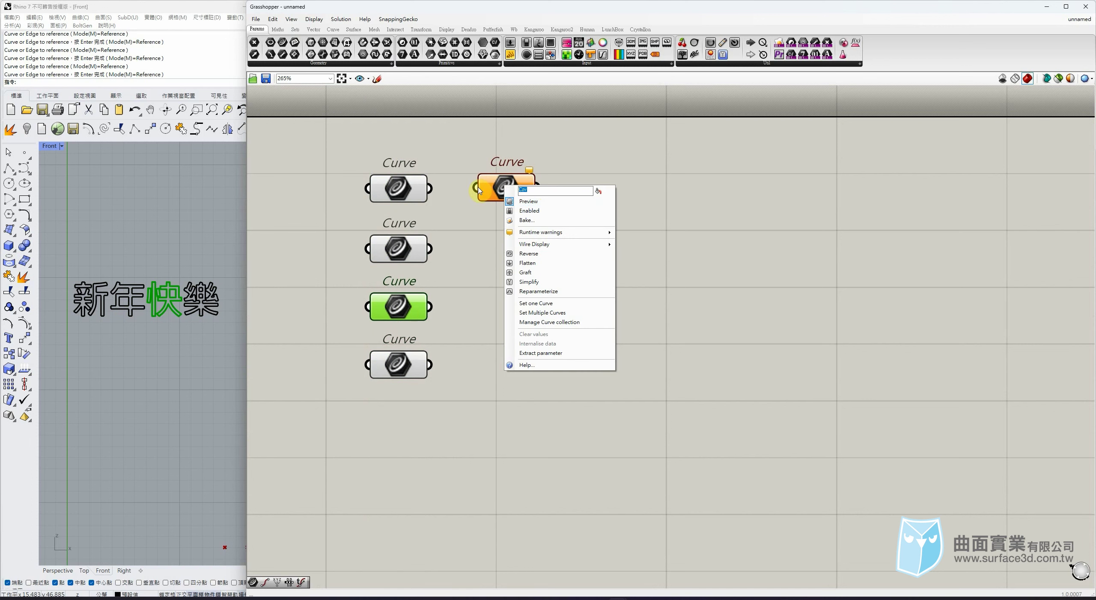
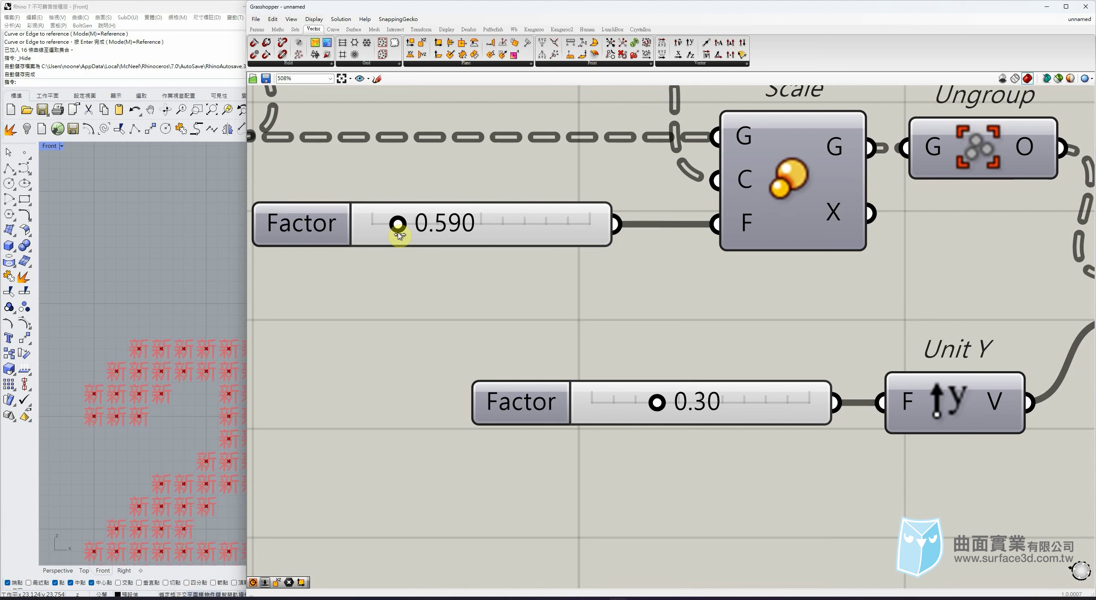
# - Set the Factor slider feeding the Scale component to 0.5
pyautogui.doubleClick(412, 236)
pyautogui.write('0.5')
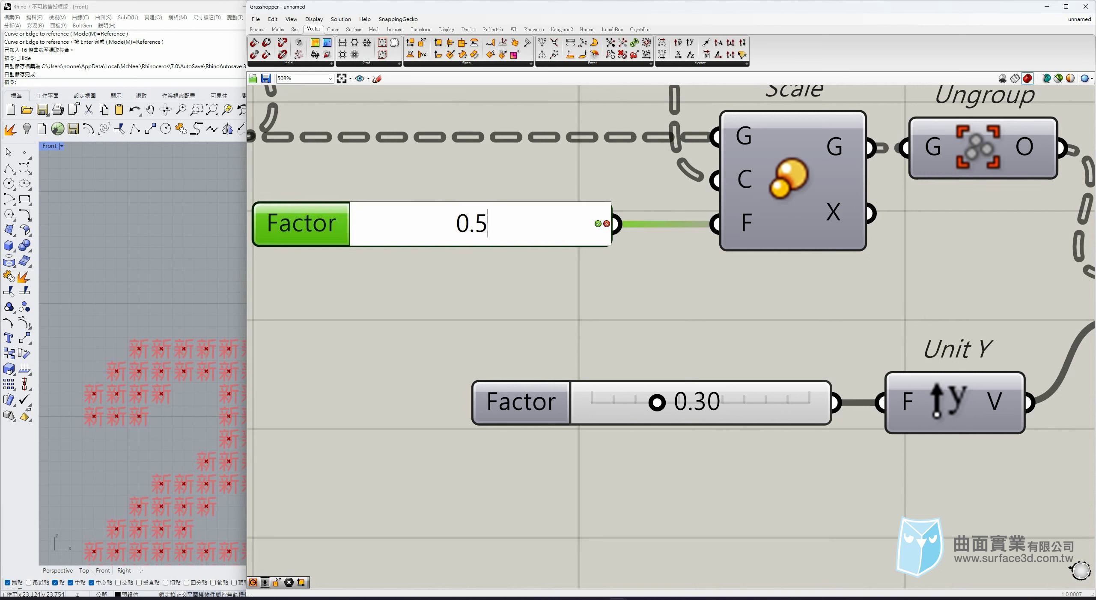
pyautogui.press('Return')
# - Open the Perspective view as a full-screen floating viewport and examine the extruded characters forming 2023 from an angle and head-on
pyautogui.scroll(-6, 115, 318)
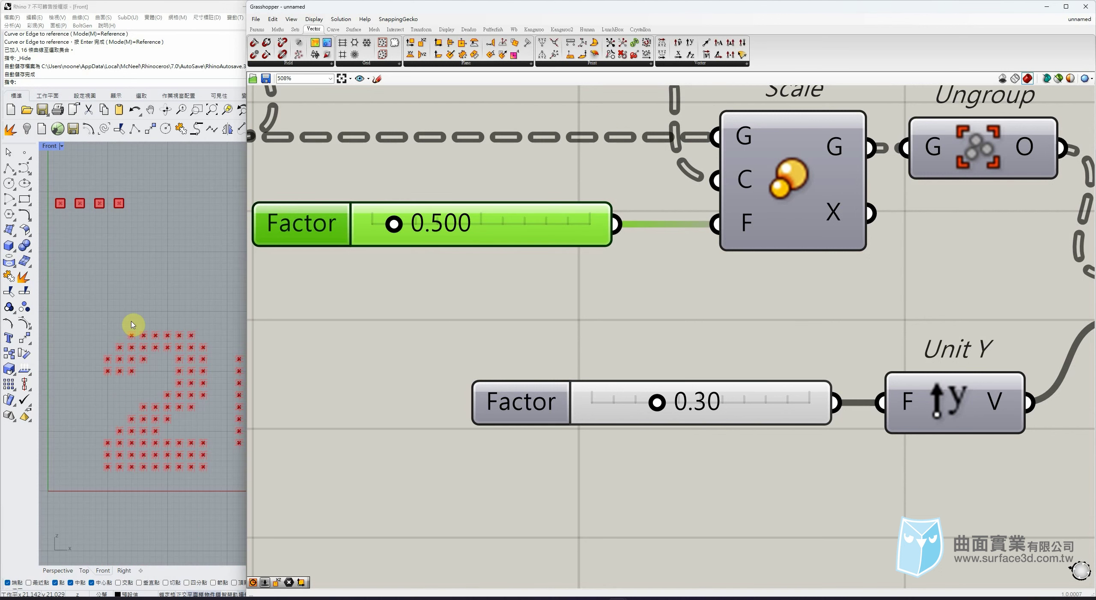
pyautogui.moveTo(161, 371); pyautogui.dragTo(84, 361, button='right')
pyautogui.click(67, 570)
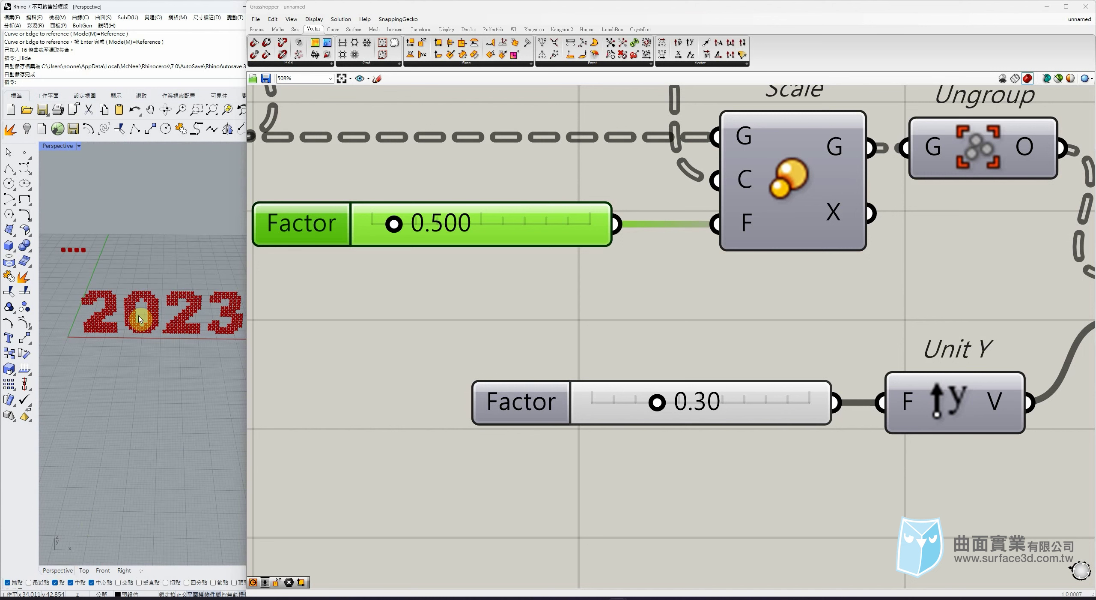
pyautogui.keyDown('ctrl'); pyautogui.moveTo(60, 146); pyautogui.dragTo(86, 96); pyautogui.keyUp('ctrl')
pyautogui.moveTo(144, 193); pyautogui.dragTo(176, 235, button='right')
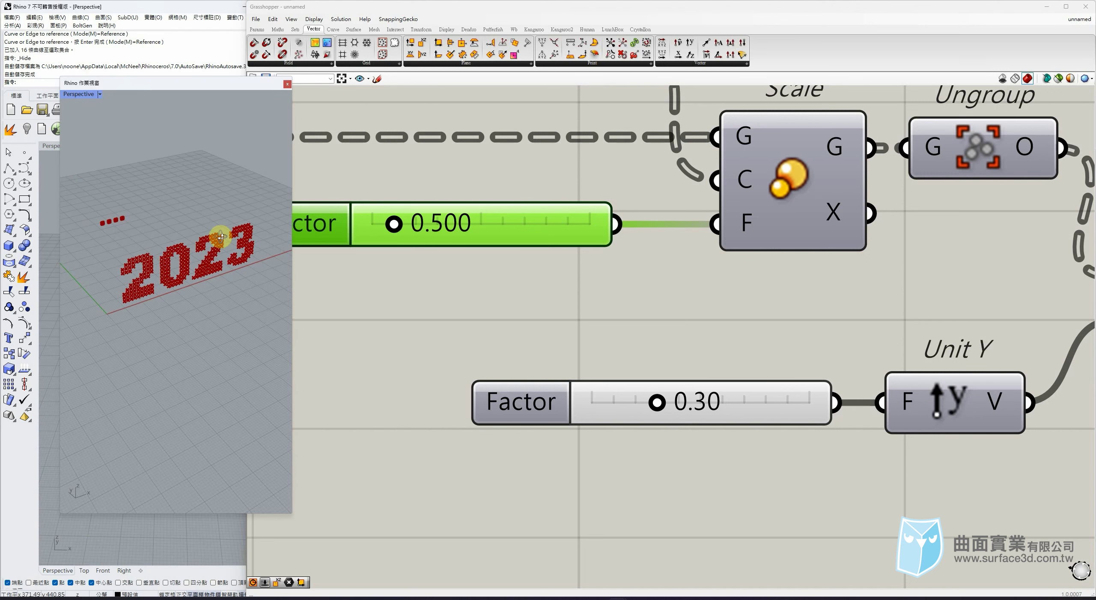
pyautogui.moveTo(222, 83); pyautogui.dragTo(299, 3)
pyautogui.moveTo(309, 129); pyautogui.dragTo(314, 7, button='right')
pyautogui.scroll(12, 466, 119)
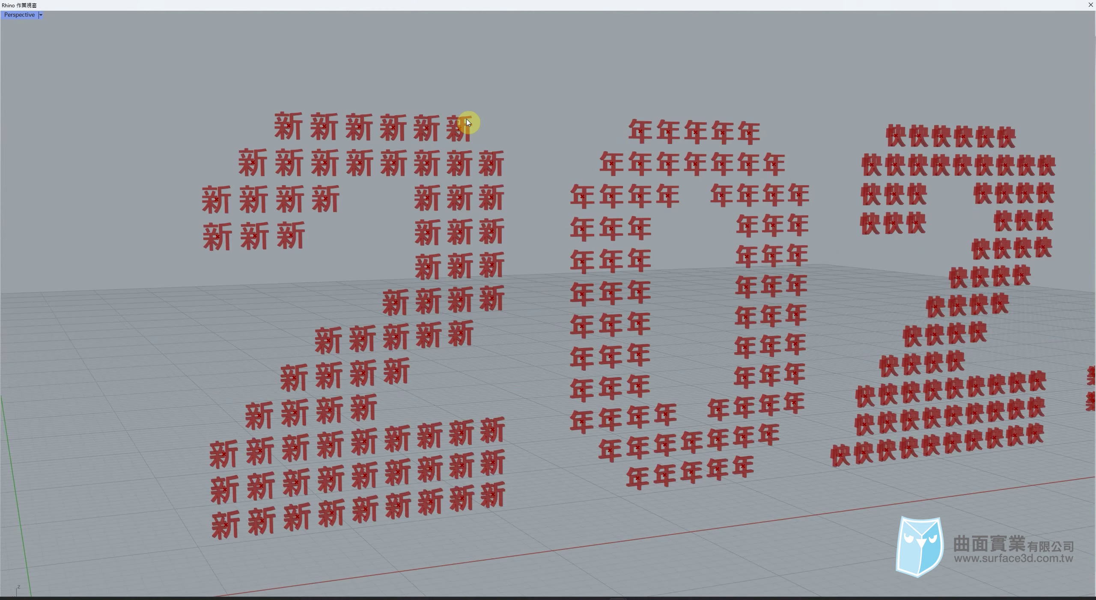
pyautogui.scroll(-3, 362, 182)
pyautogui.moveTo(463, 178); pyautogui.dragTo(307, 171, button='right')
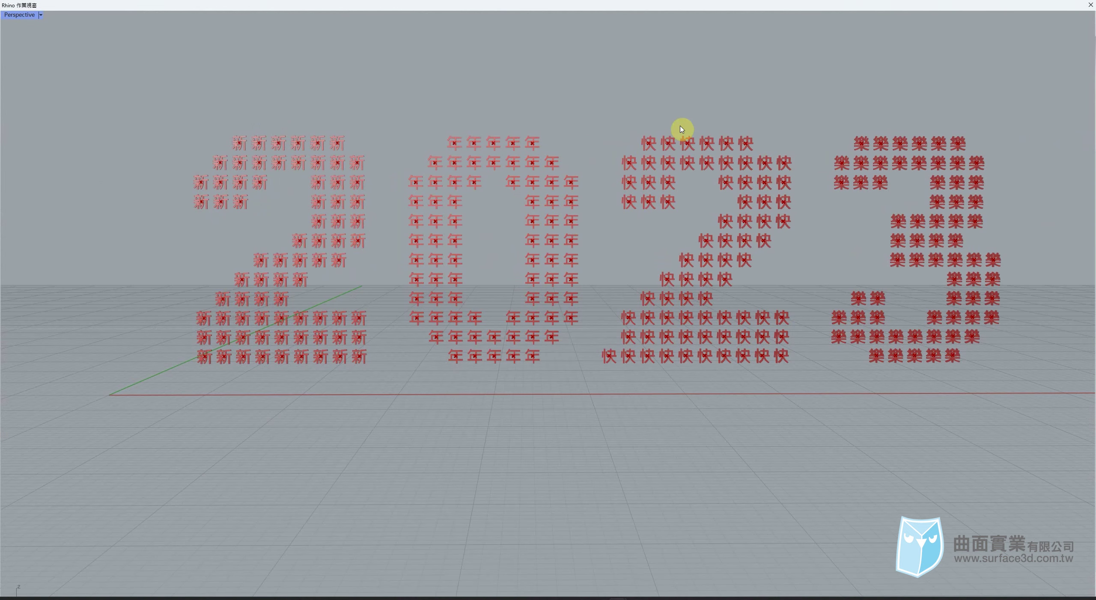
# - Close the floating Perspective viewport and return to the Front view
pyautogui.moveTo(707, 5); pyautogui.dragTo(324, 132)
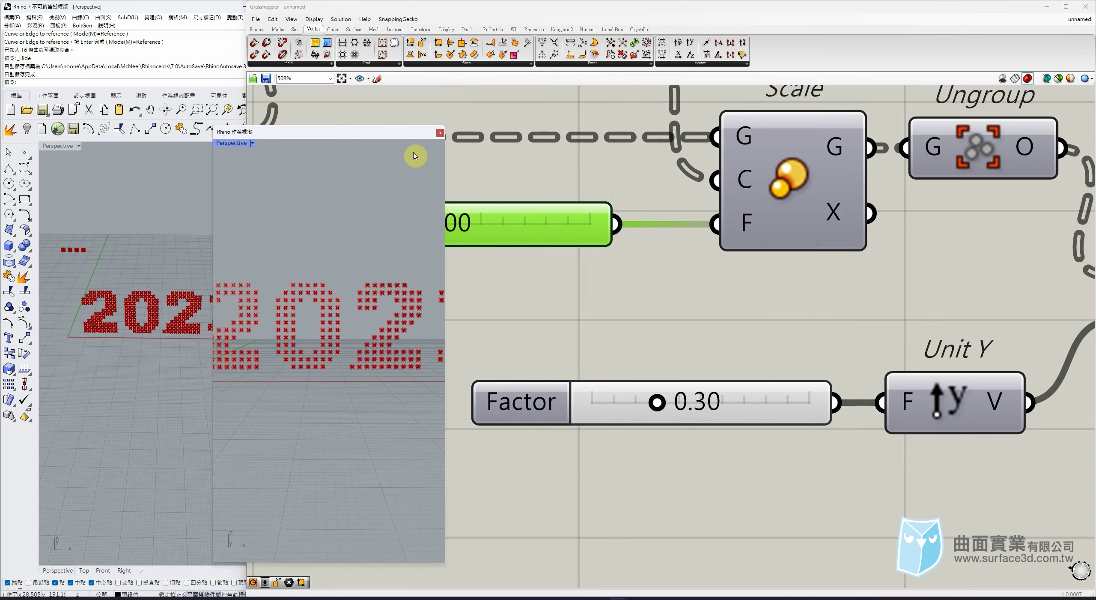
pyautogui.click(441, 133)
pyautogui.click(103, 570)
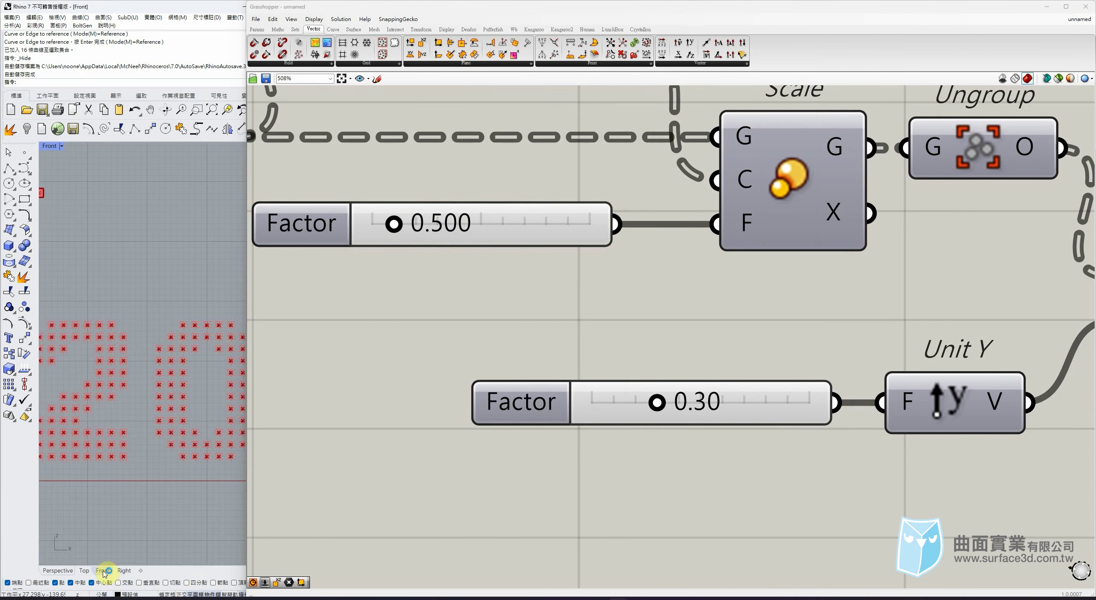
# - Disable the preview of all character and point-grid components leading up to Orient
pyautogui.scroll(-2, 92, 402)
pyautogui.scroll(-10, 706, 321)
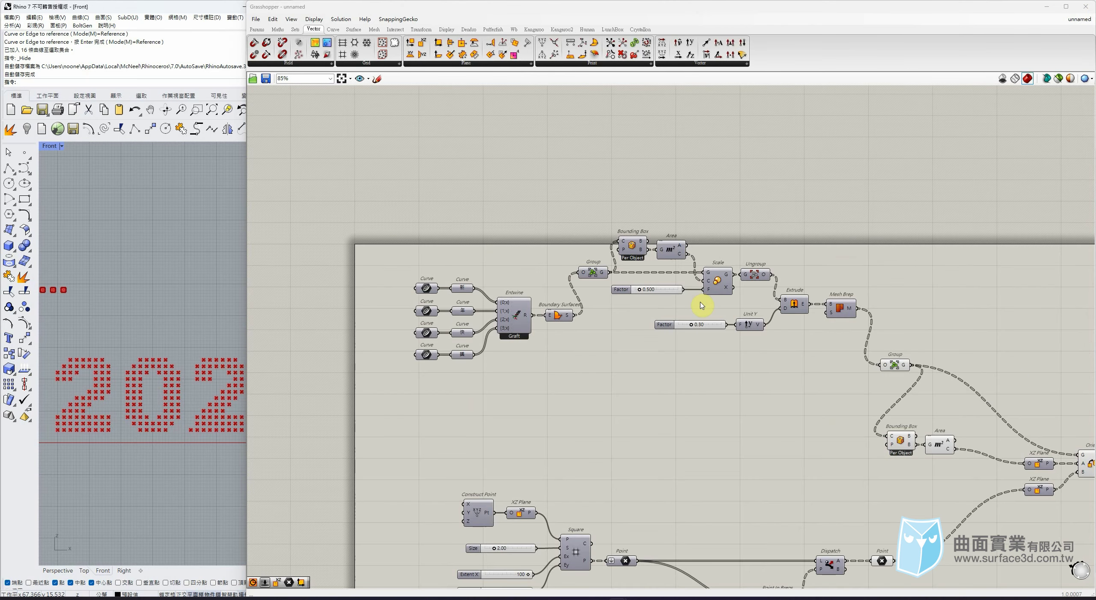
pyautogui.moveTo(970, 214); pyautogui.dragTo(506, 550)
pyautogui.middleClick(665, 389)
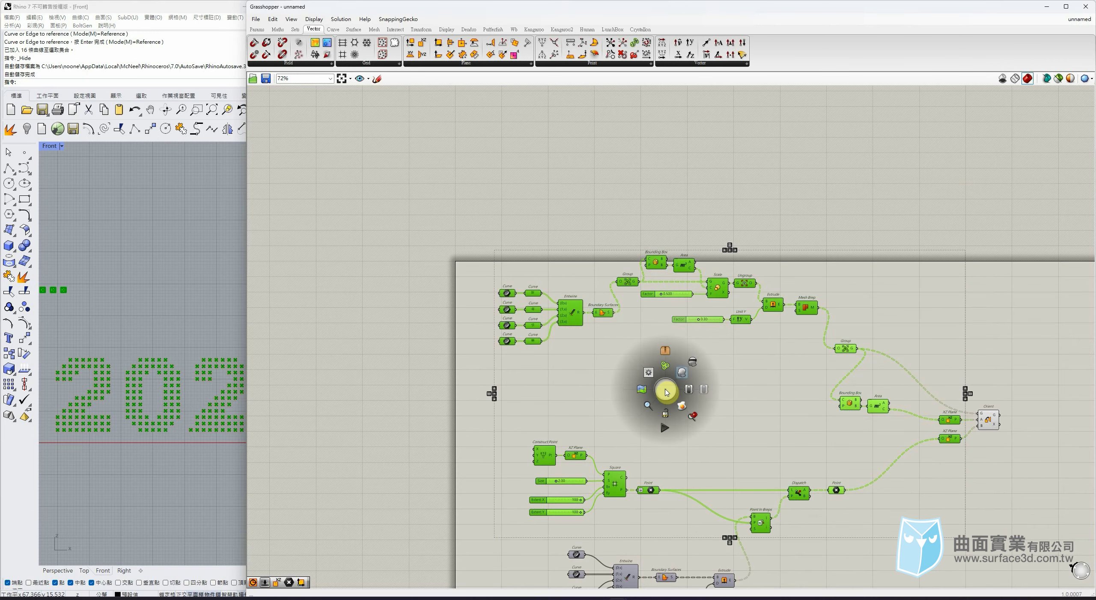
pyautogui.click(693, 365)
pyautogui.click(694, 366)
# - Examine the 2023 character layout in a full-screen floating Front viewport, close it and restore the single Front view
pyautogui.moveTo(199, 395); pyautogui.dragTo(175, 340, button='right')
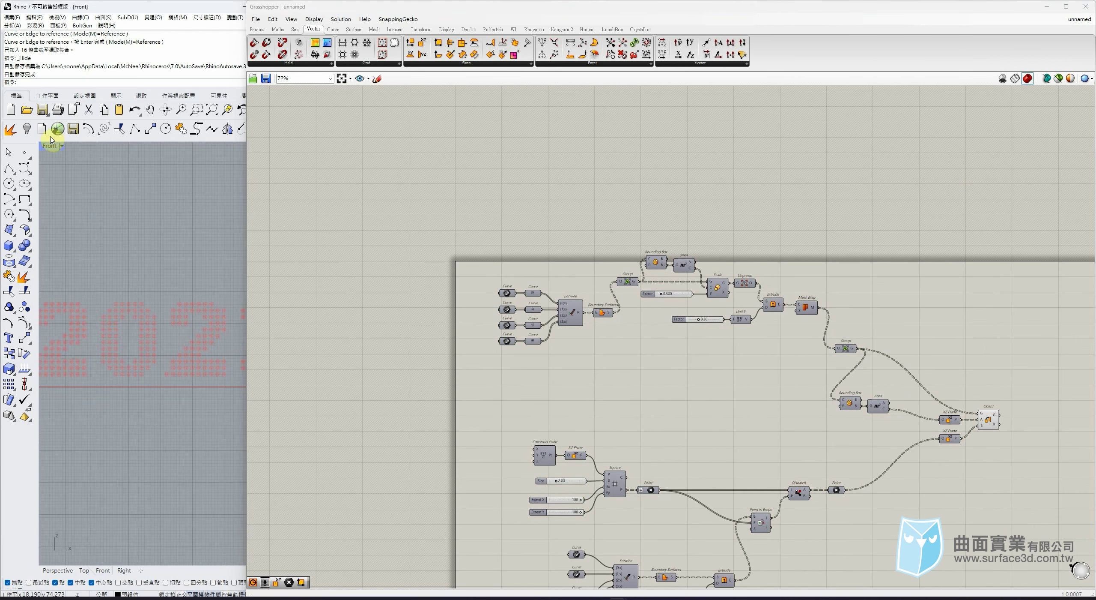
pyautogui.moveTo(53, 149); pyautogui.dragTo(203, 3)
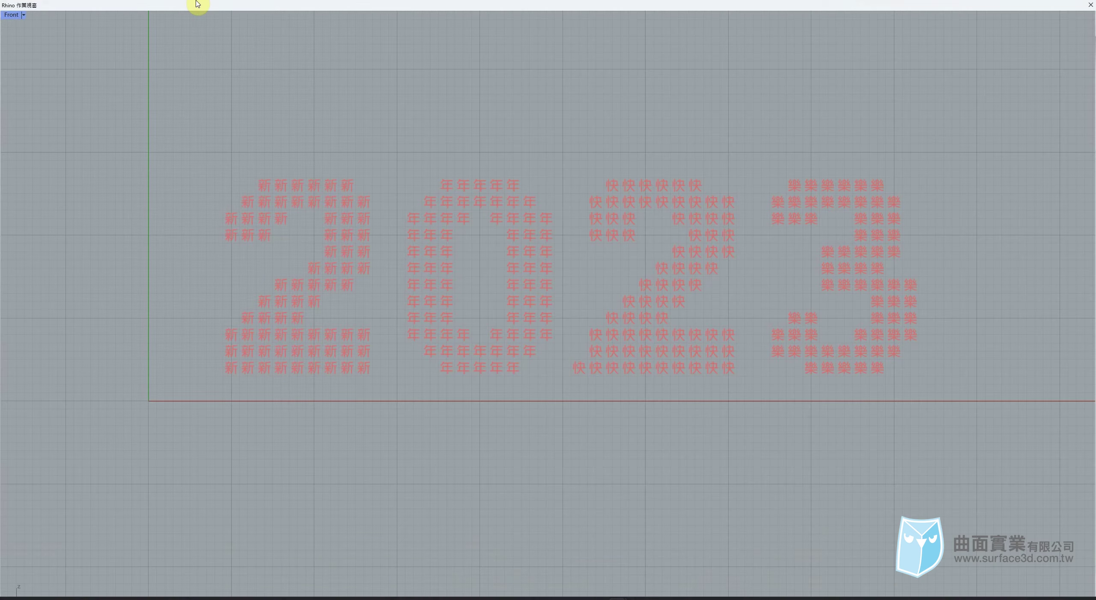
pyautogui.scroll(2, 222, 280)
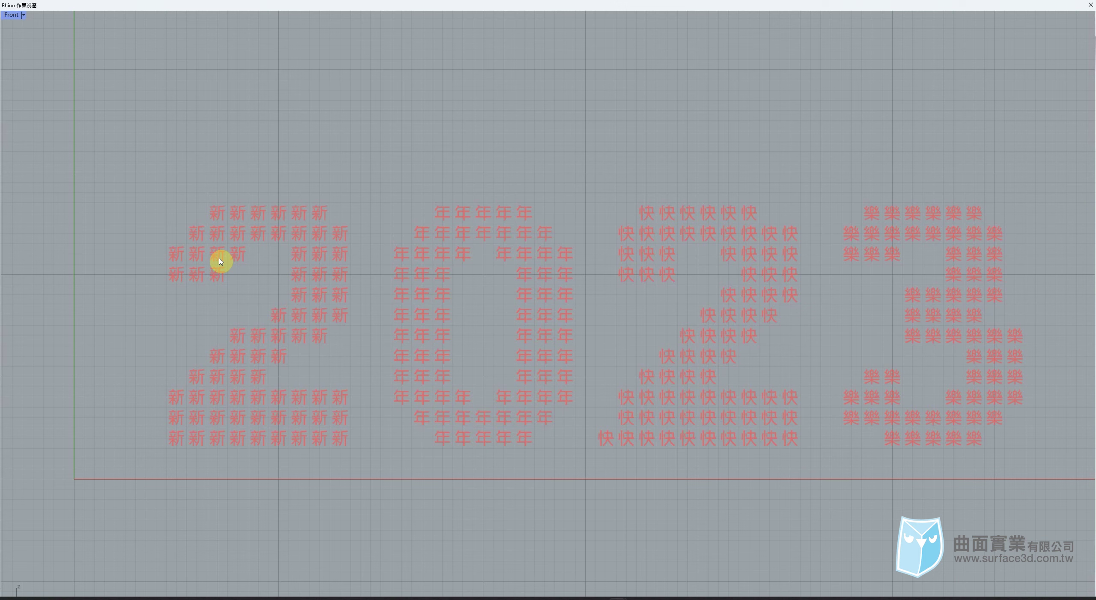
pyautogui.moveTo(520, 5); pyautogui.dragTo(206, 126)
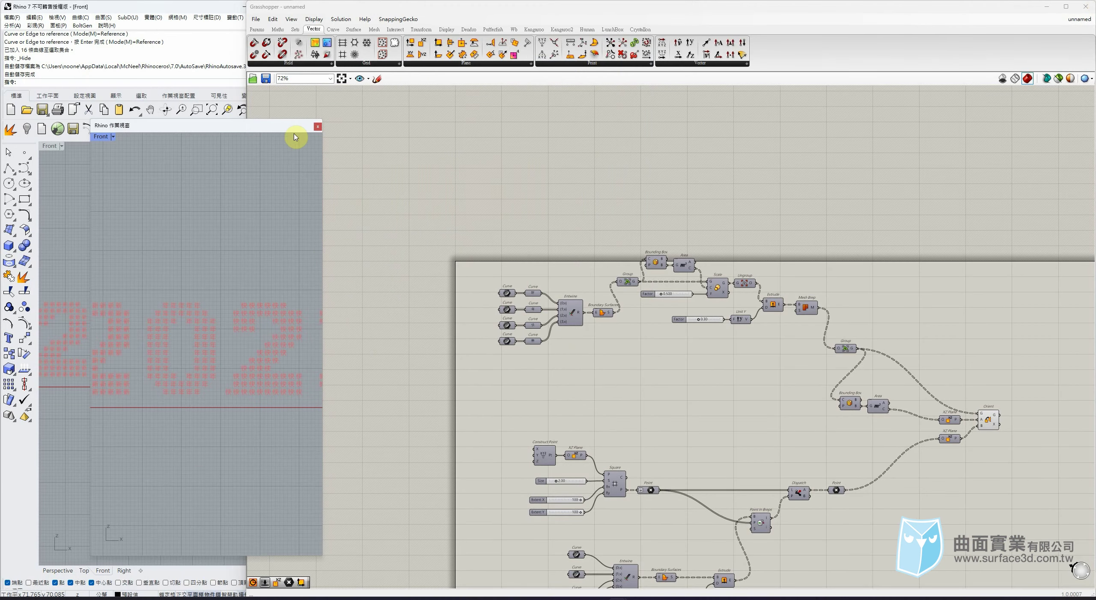
pyautogui.click(317, 127)
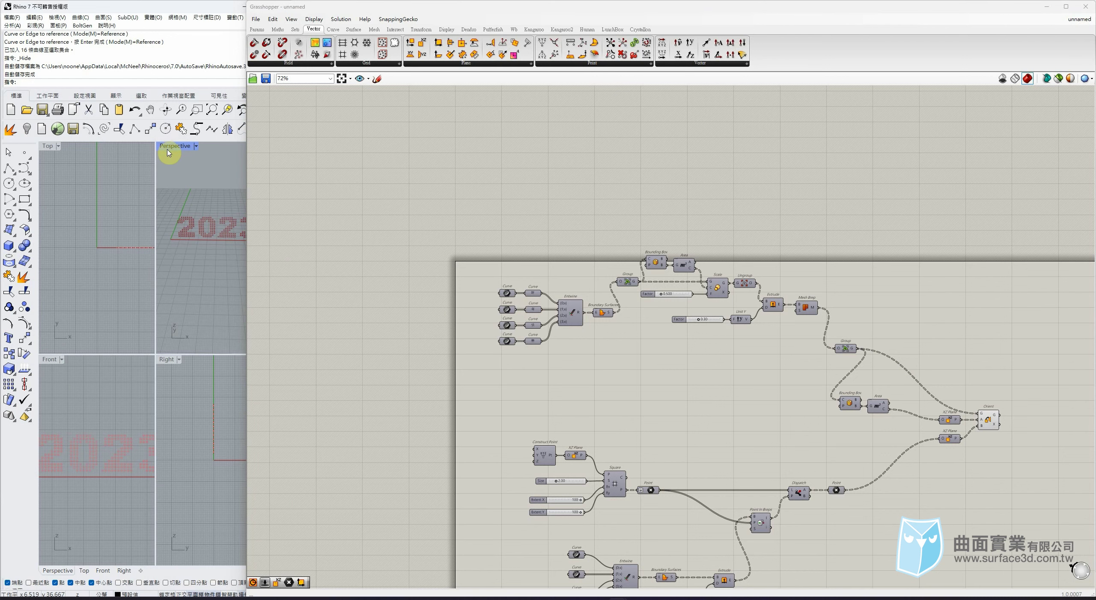
pyautogui.click(47, 361)
pyautogui.doubleClick(47, 361)
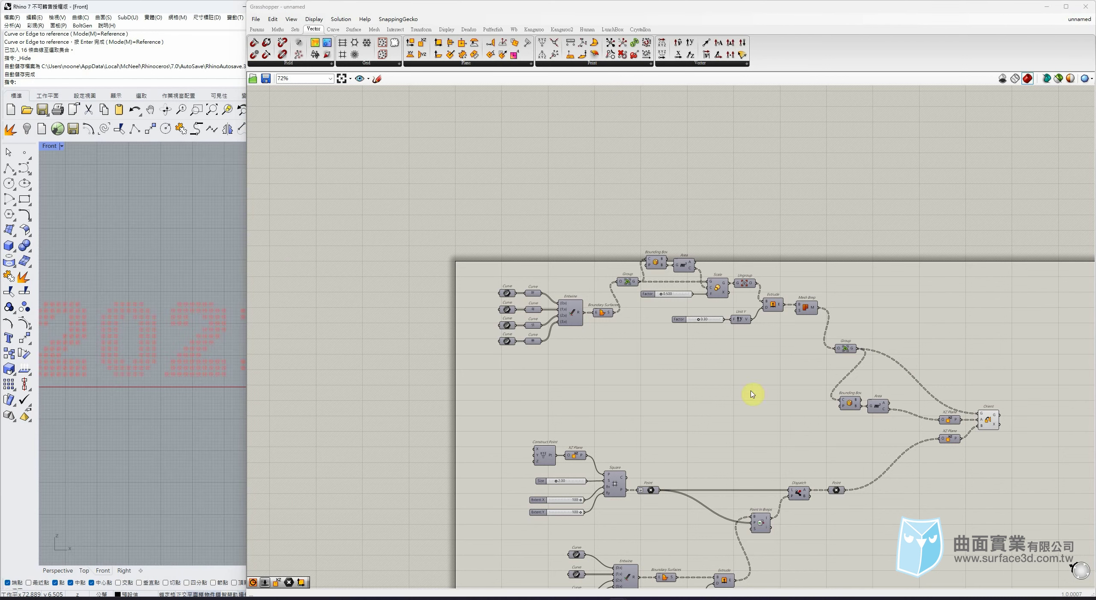
# - Move Orient and its two XZ Plane components lower on the canvas to make room
pyautogui.moveTo(752, 394); pyautogui.dragTo(656, 390, button='right')
pyautogui.moveTo(925, 394); pyautogui.dragTo(822, 475)
pyautogui.moveTo(887, 423); pyautogui.dragTo(866, 513)
pyautogui.click(931, 427)
pyautogui.click(808, 389)
# - Align the Group component with Mesh Brep and reposition its Bounding Box and Area components below it
pyautogui.scroll(3, 761, 389)
pyautogui.moveTo(726, 383); pyautogui.dragTo(799, 433)
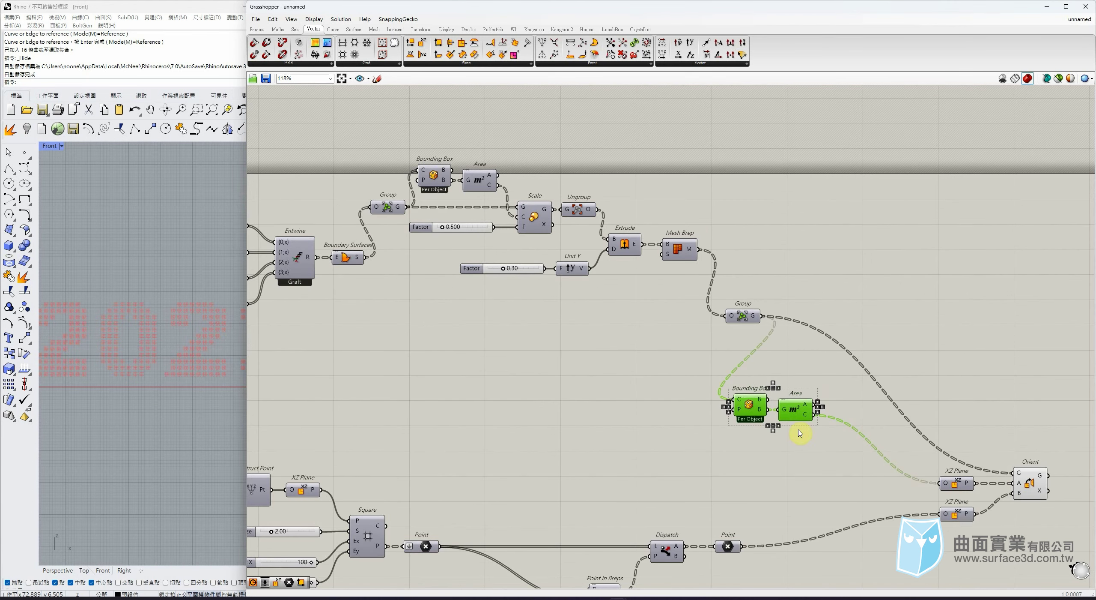
pyautogui.moveTo(822, 367); pyautogui.dragTo(755, 412)
pyautogui.moveTo(754, 319); pyautogui.dragTo(746, 253)
pyautogui.moveTo(830, 369); pyautogui.dragTo(805, 390)
pyautogui.click(823, 245)
# - Feed the mesh Group into the geometry input of a new Rotate component and set its angle input to degrees
pyautogui.moveTo(895, 269); pyautogui.dragTo(754, 252, button='right')
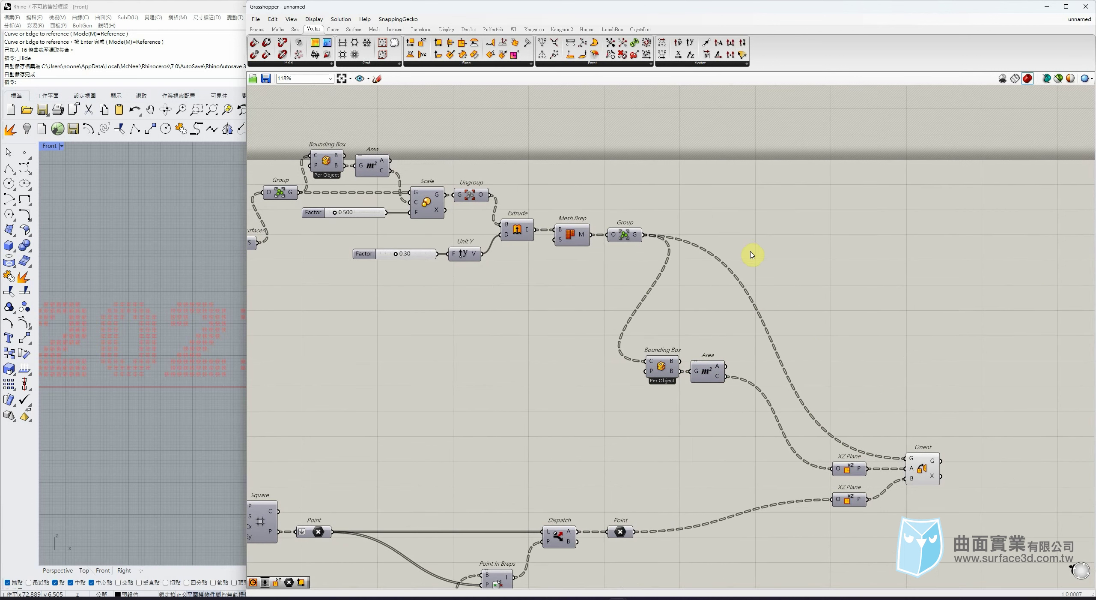
pyautogui.scroll(1, 661, 239)
pyautogui.scroll(3, 612, 233)
pyautogui.click(594, 243)
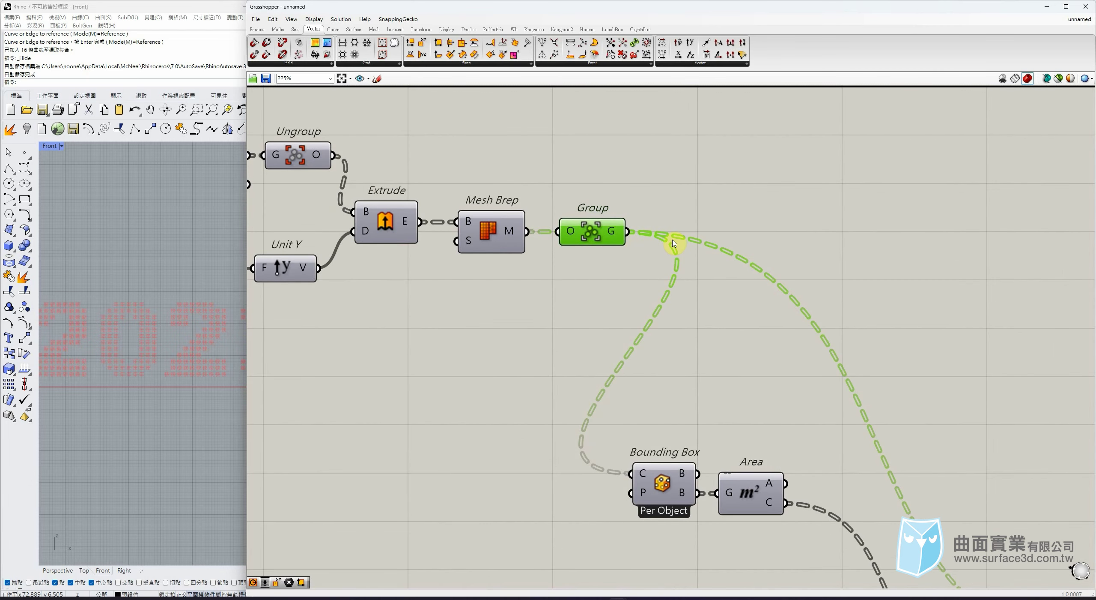
pyautogui.click(414, 31)
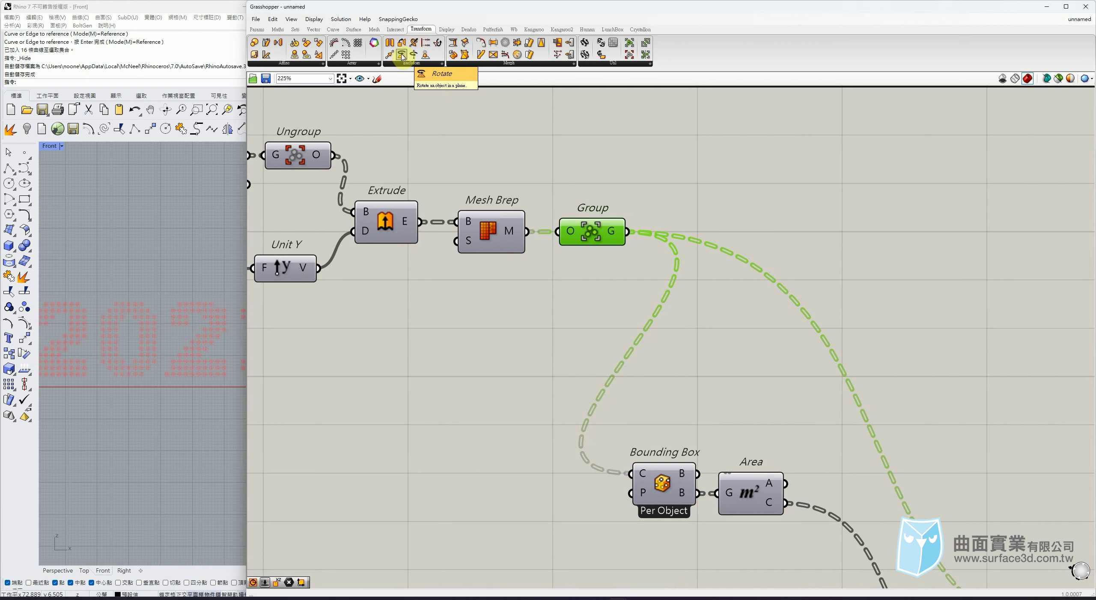
pyautogui.moveTo(403, 56); pyautogui.dragTo(903, 248)
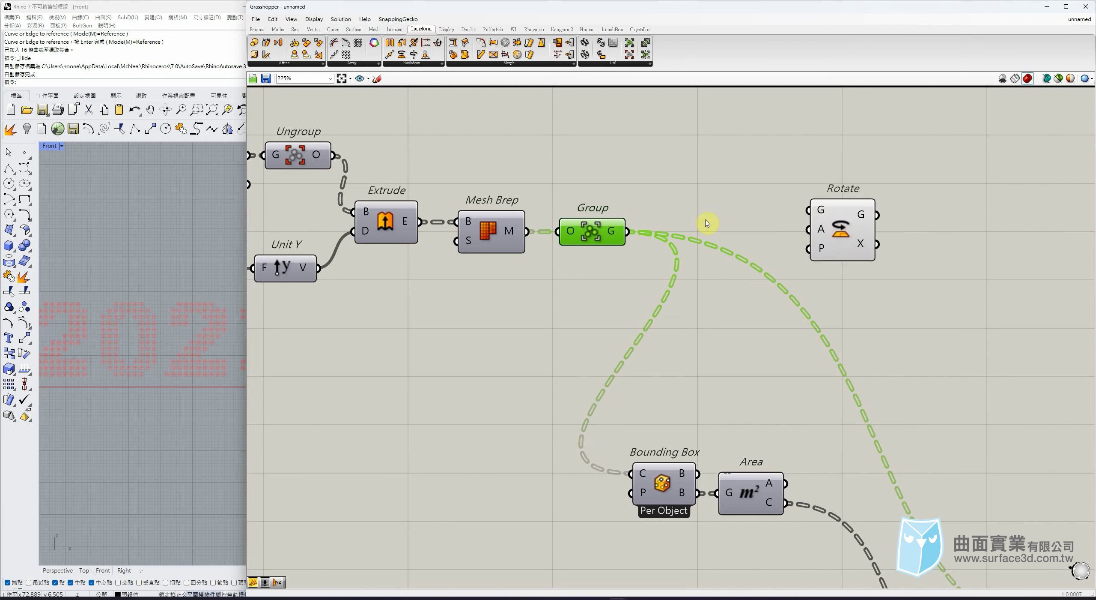
pyautogui.moveTo(628, 231); pyautogui.dragTo(947, 258)
pyautogui.rightClick(897, 251)
pyautogui.click(937, 326)
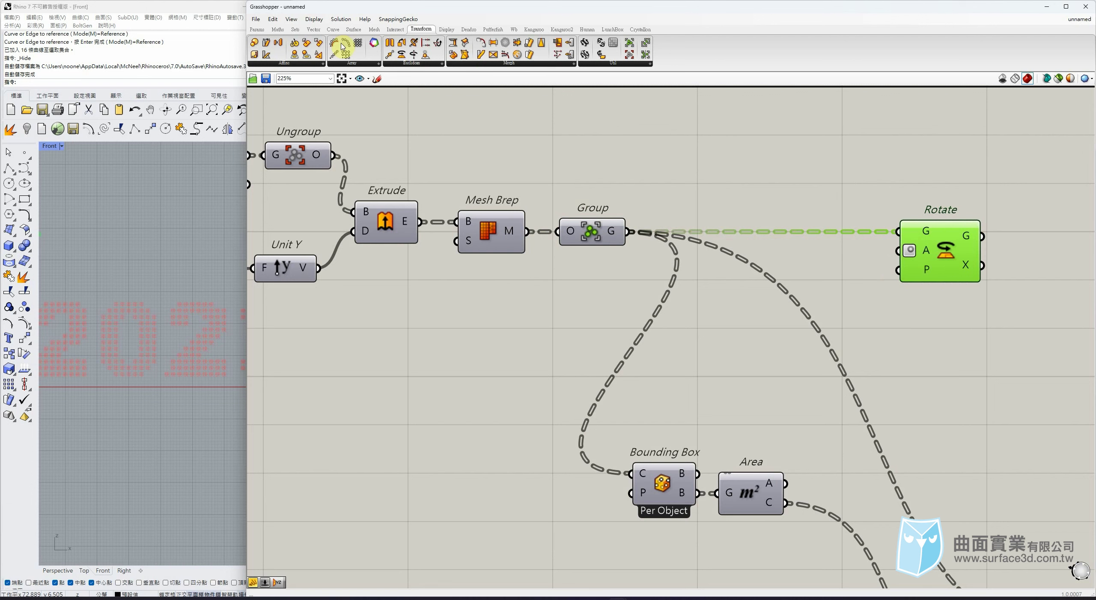
# - Connect a new XY Plane to Rotate's plane input and move the Bounding Box and Area components up closer to Group
pyautogui.click(313, 30)
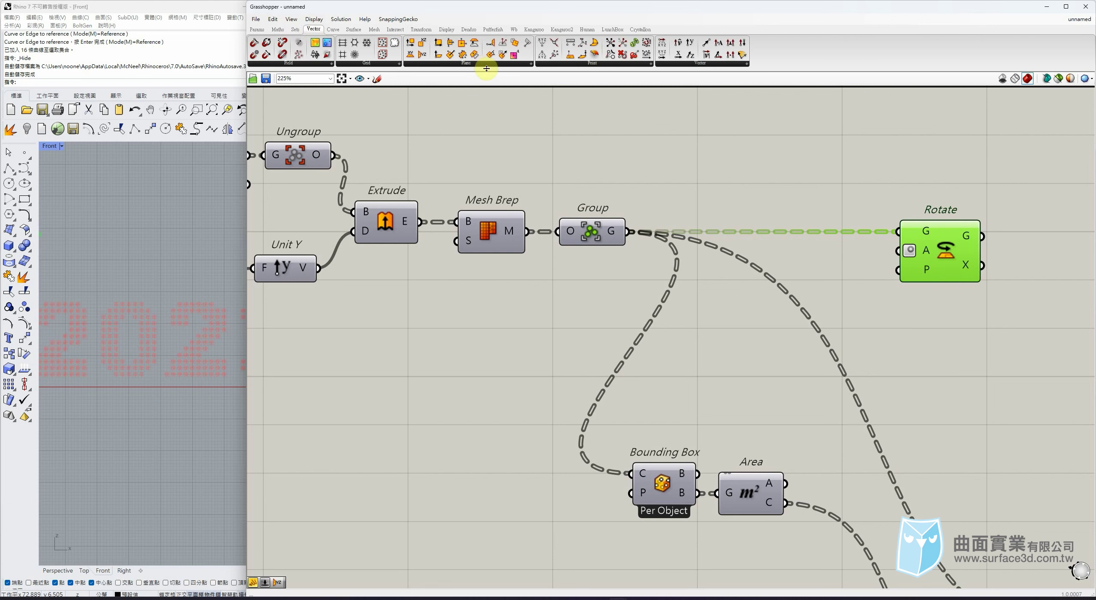
pyautogui.moveTo(804, 316); pyautogui.dragTo(860, 293)
pyautogui.moveTo(766, 303); pyautogui.dragTo(671, 522)
pyautogui.moveTo(762, 493); pyautogui.dragTo(747, 417)
pyautogui.click(752, 488)
# - Preview the Group component's four base characters 新年快樂 in the Front view and hide that preview again
pyautogui.moveTo(640, 177); pyautogui.dragTo(585, 257)
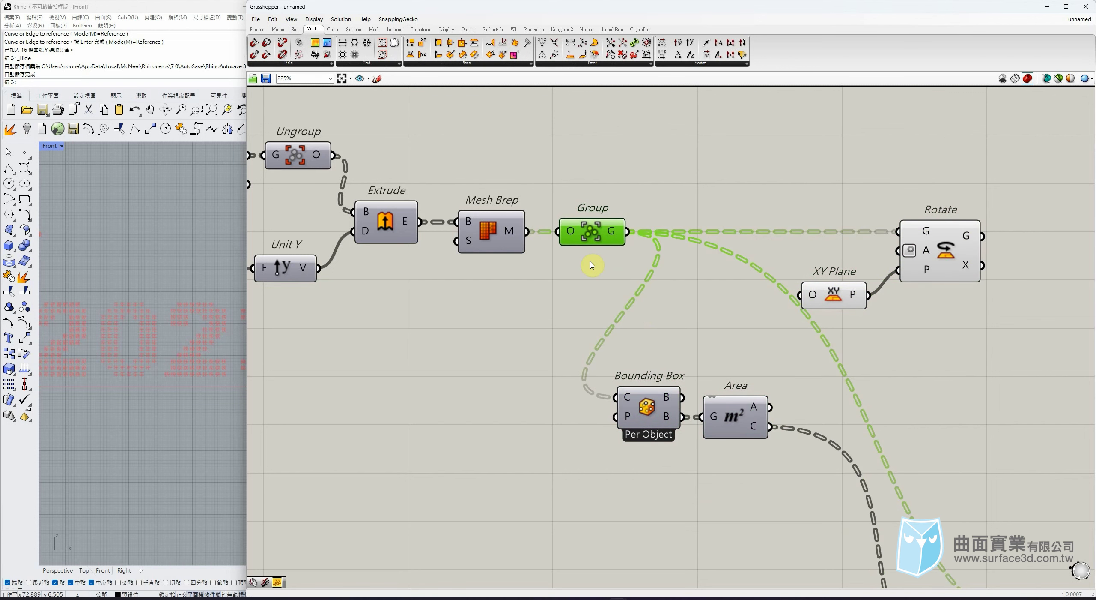
pyautogui.scroll(-7, 191, 328)
pyautogui.scroll(5, 150, 296)
pyautogui.middleClick(583, 231)
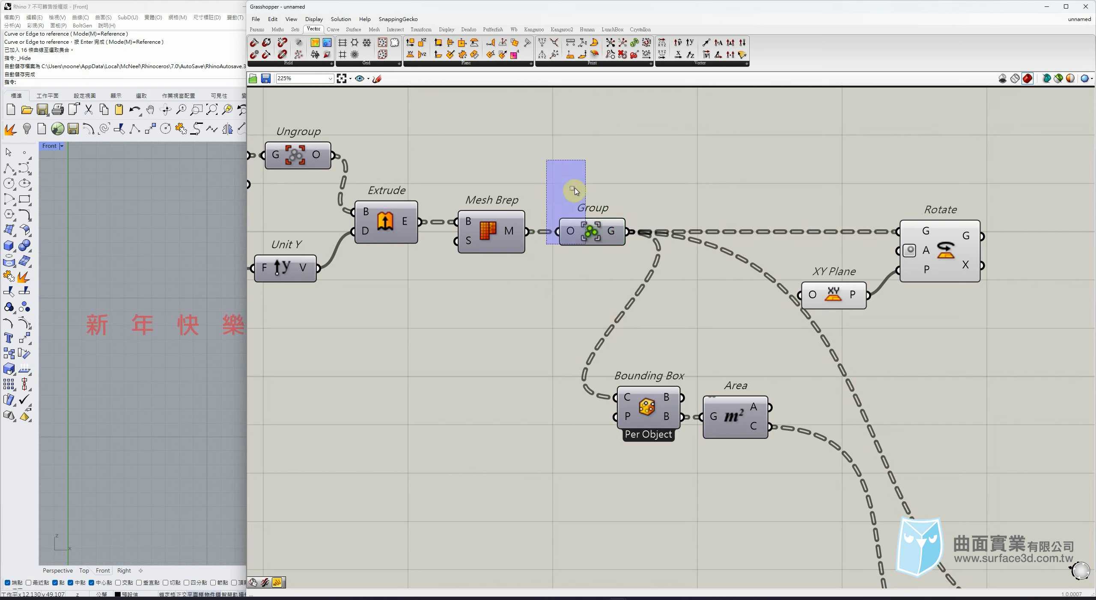
pyautogui.click(611, 221)
pyautogui.click(444, 355)
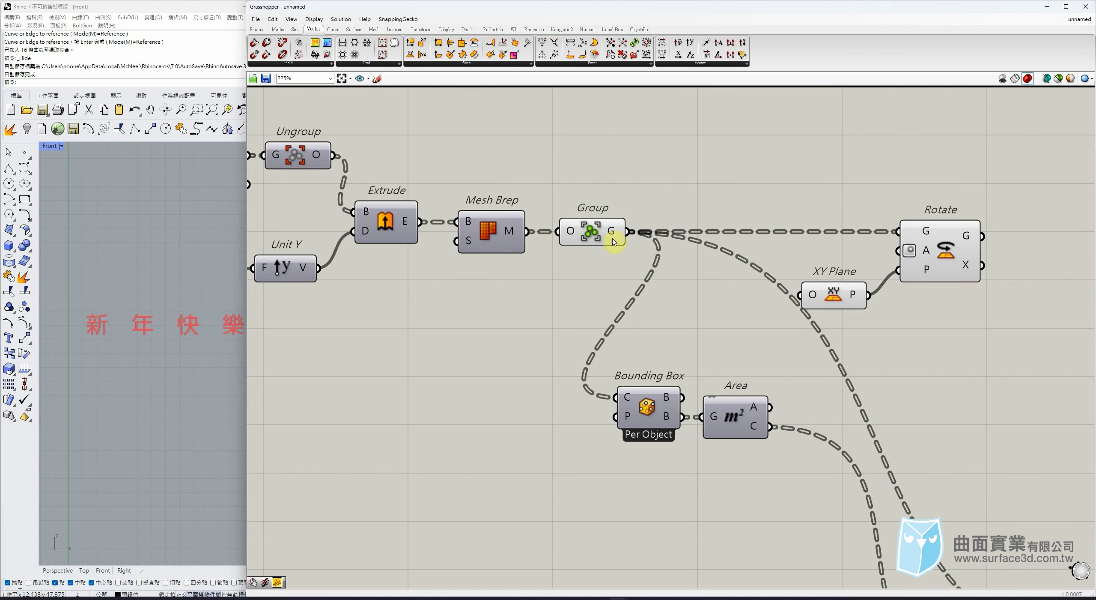
pyautogui.click(599, 239)
pyautogui.middleClick(575, 243)
pyautogui.click(611, 221)
# - Connect Area's centroid output to the XY Plane's origin and toggle the Area component's preview
pyautogui.moveTo(709, 349); pyautogui.dragTo(806, 303)
pyautogui.middleClick(728, 424)
pyautogui.click(761, 402)
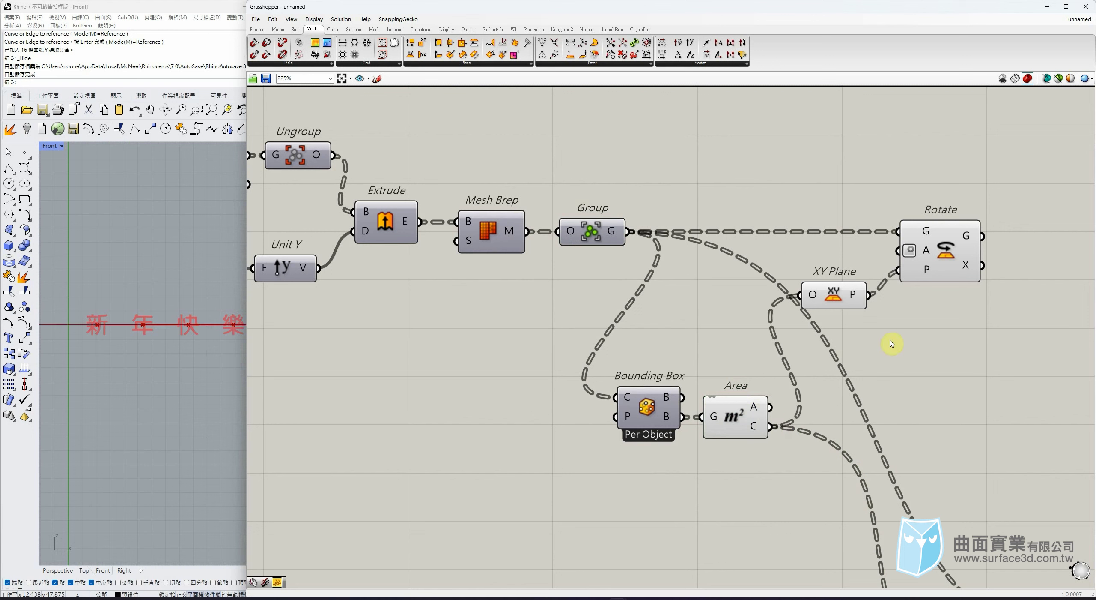
# - Add a number slider with the value 90 between the mesh Group and its Bounding Box
pyautogui.moveTo(998, 180); pyautogui.dragTo(948, 292)
pyautogui.doubleClick(673, 310)
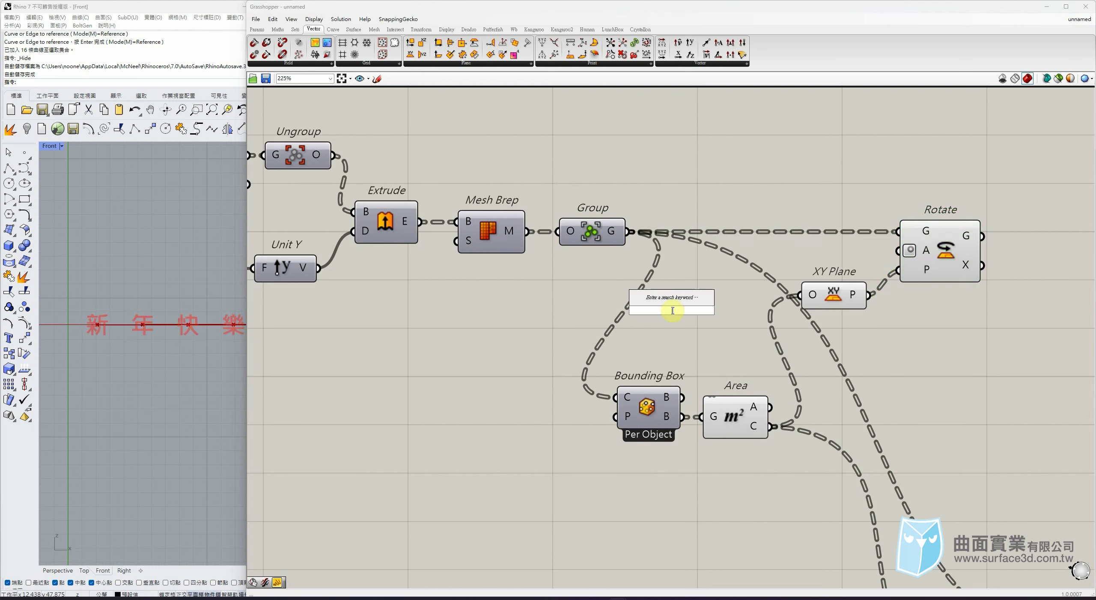
pyautogui.write('90')
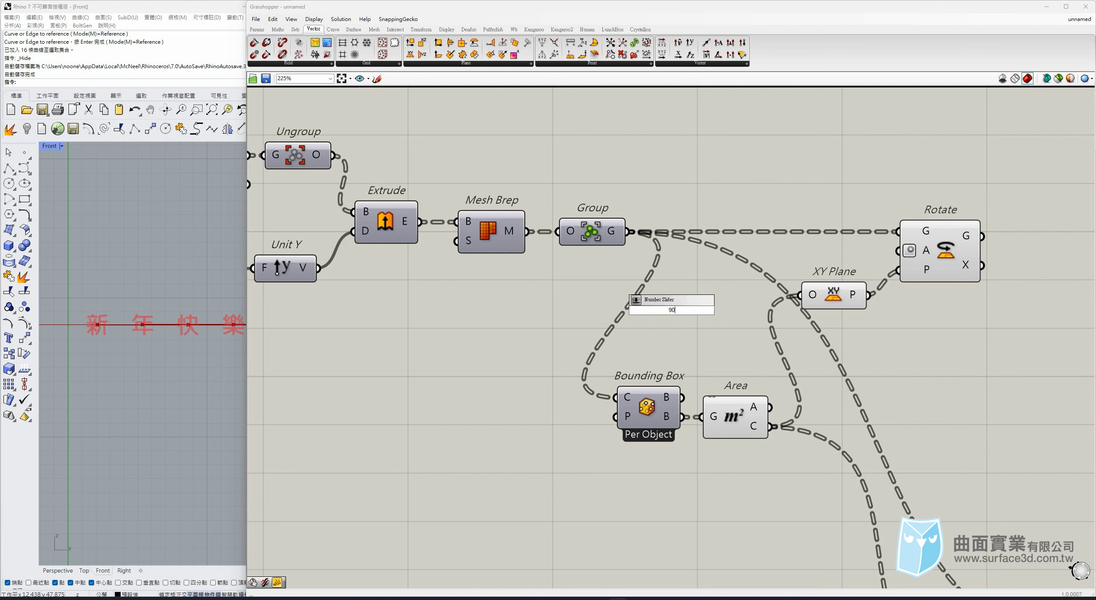
pyautogui.press('Return')
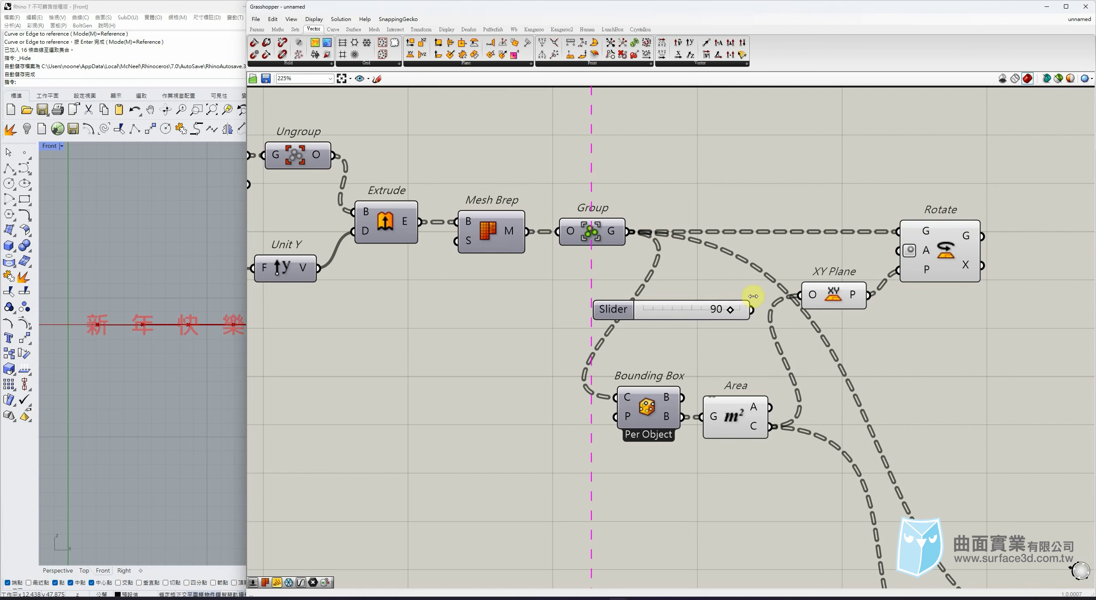
# - Connect the number slider to Rotate's angle input and set the angle to 0
pyautogui.moveTo(757, 310); pyautogui.dragTo(898, 251)
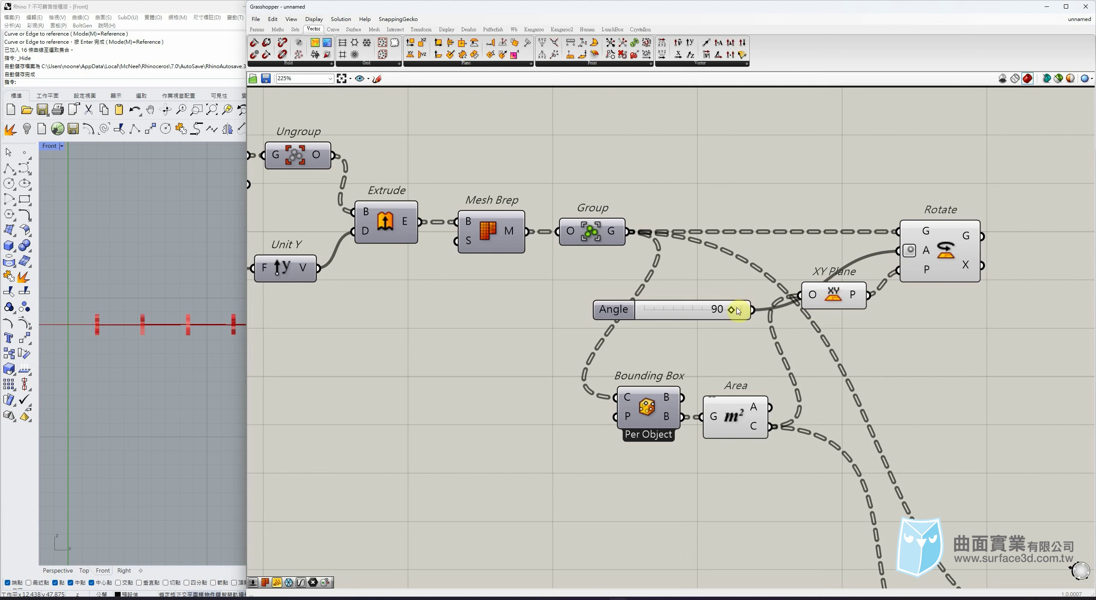
pyautogui.moveTo(737, 310); pyautogui.dragTo(528, 333)
pyautogui.click(626, 314)
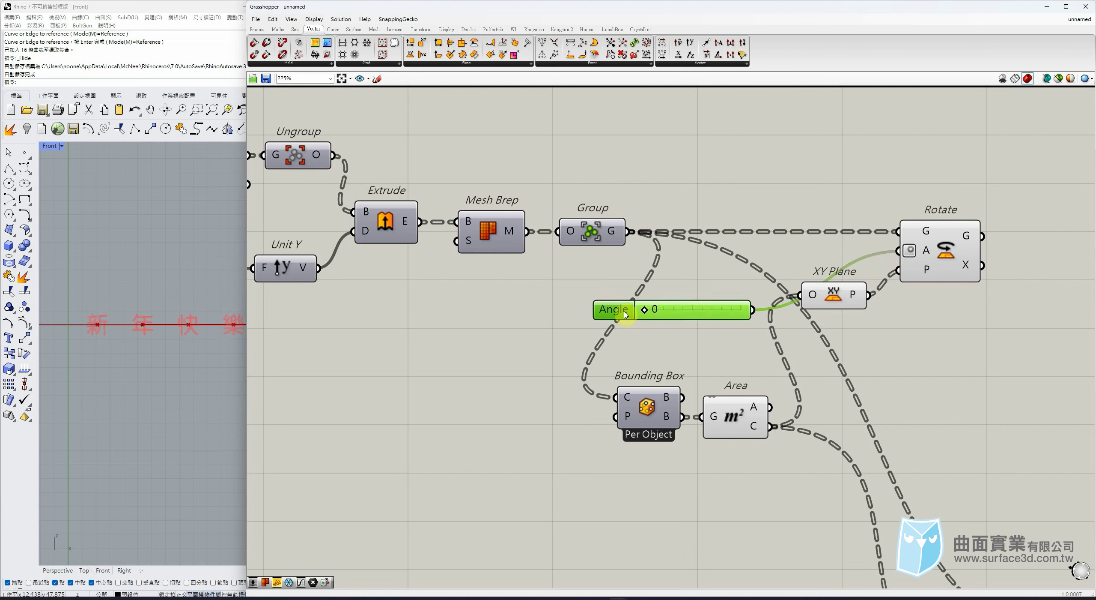
# - Set the Angle slider's numeric domain from -180 to 180
pyautogui.doubleClick(626, 314)
pyautogui.doubleClick(660, 324)
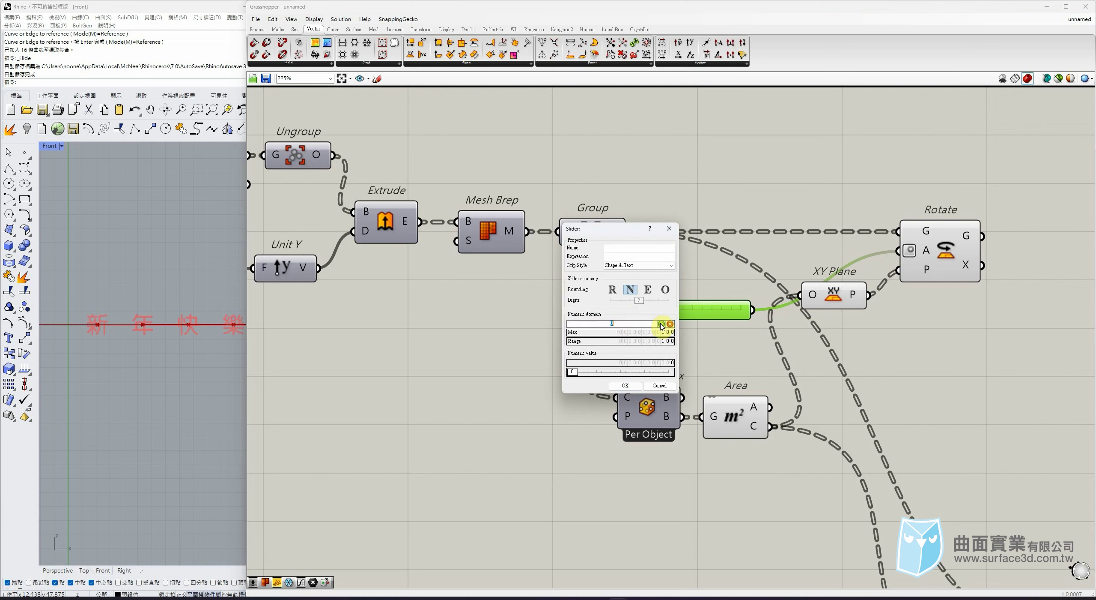
pyautogui.click(661, 324)
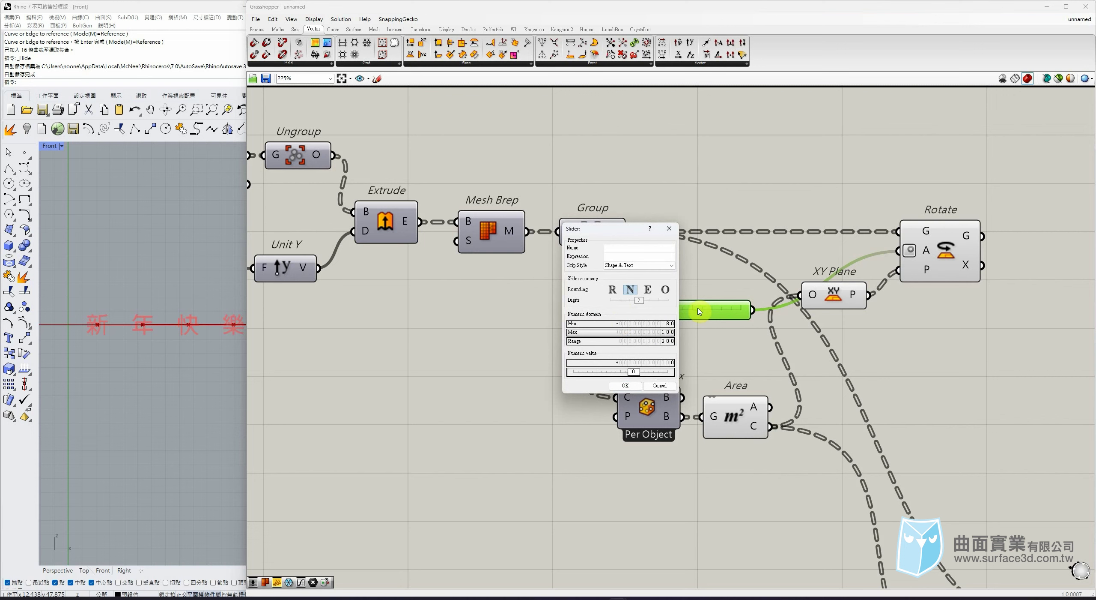
pyautogui.doubleClick(645, 333)
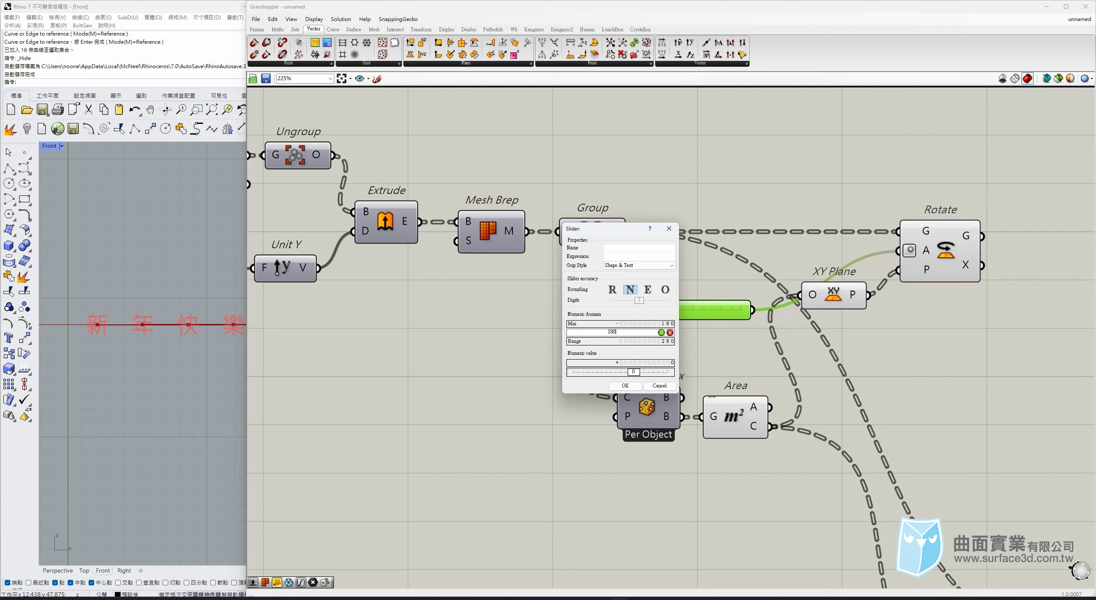
pyautogui.write('180')
pyautogui.press('Return')
pyautogui.click(637, 385)
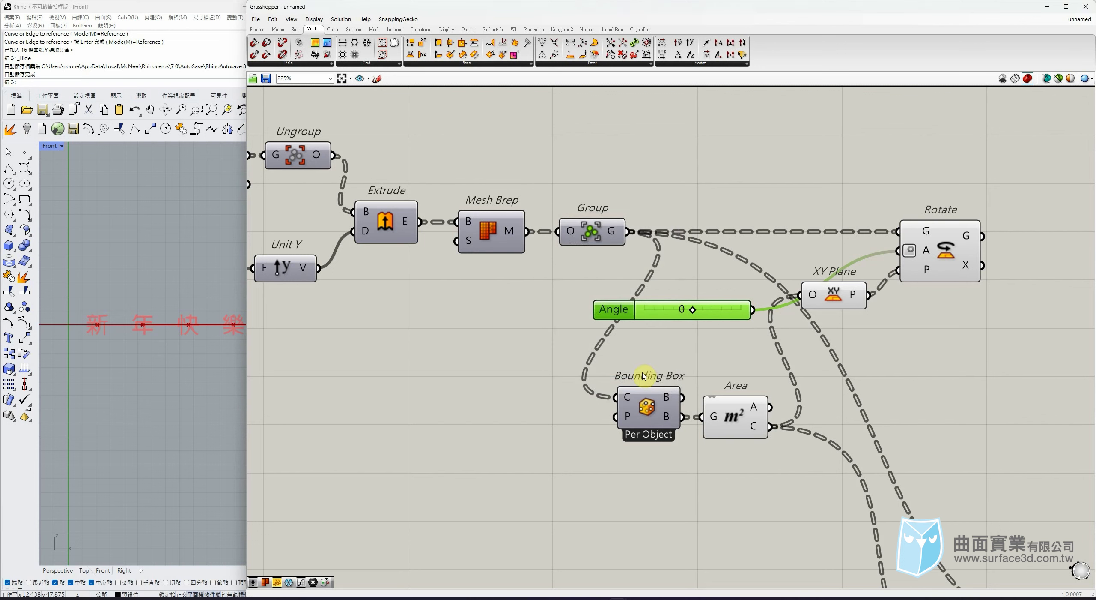
# - Try the Angle slider at -180 and inspect the rotated base characters in the Front view
pyautogui.moveTo(687, 309); pyautogui.dragTo(617, 315)
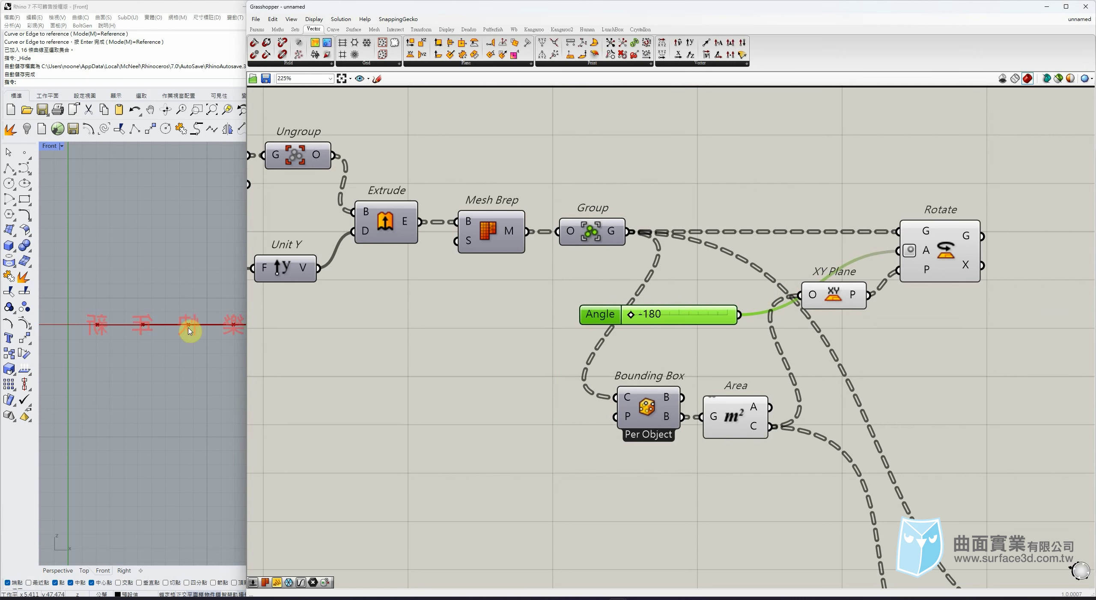
pyautogui.scroll(-2, 166, 334)
pyautogui.moveTo(166, 334); pyautogui.dragTo(118, 224, button='right')
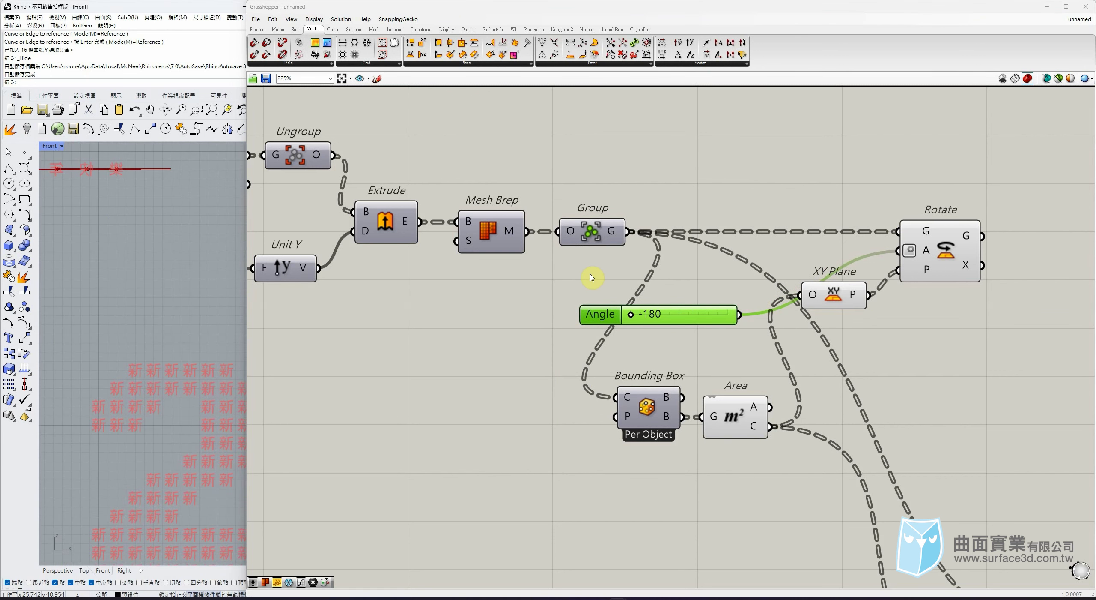
pyautogui.moveTo(698, 317); pyautogui.dragTo(712, 294)
pyautogui.moveTo(273, 269); pyautogui.dragTo(283, 289, button='right')
pyautogui.moveTo(78, 187); pyautogui.dragTo(123, 311, button='right')
pyautogui.scroll(6, 111, 207)
pyautogui.scroll(-2, 116, 242)
pyautogui.moveTo(655, 310); pyautogui.dragTo(621, 319)
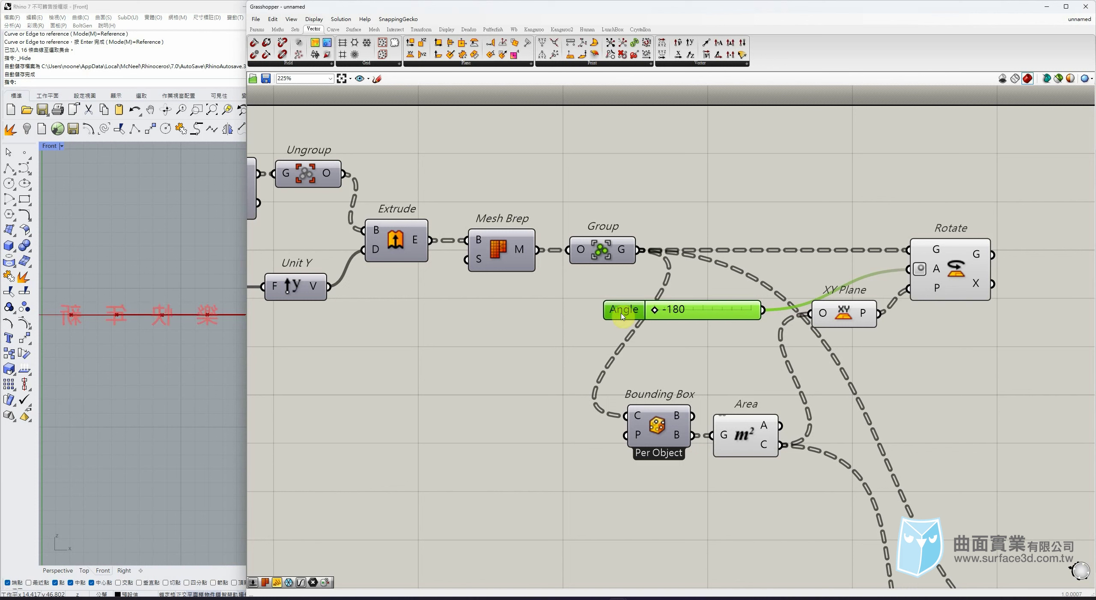
# - Set the Angle slider's upper limit to 0 and return its value to 0
pyautogui.doubleClick(623, 316)
pyautogui.doubleClick(659, 335)
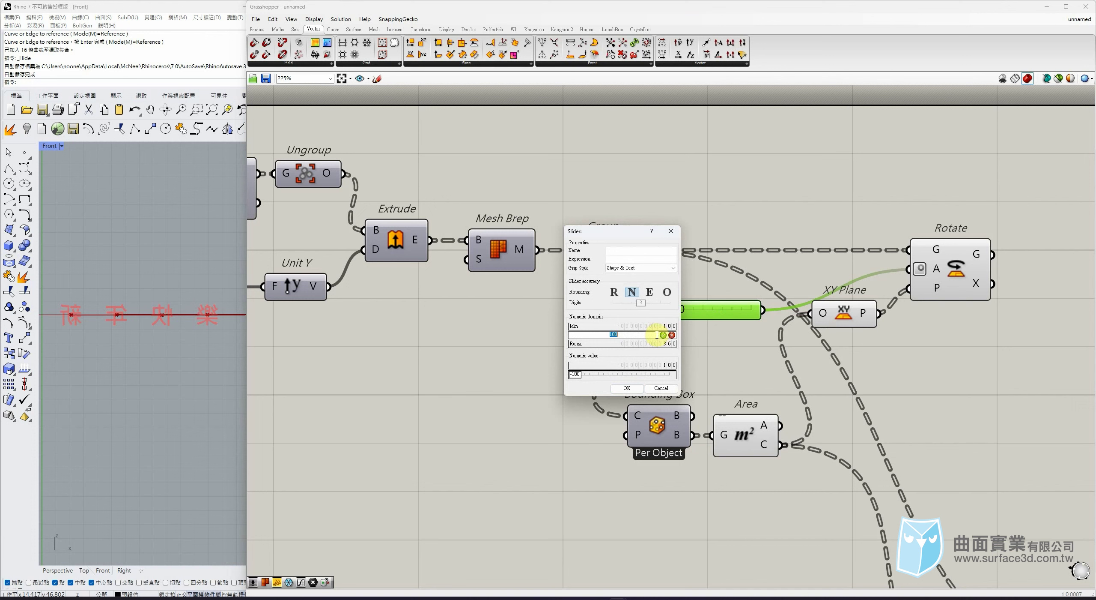
pyautogui.write('0')
pyautogui.press('Return')
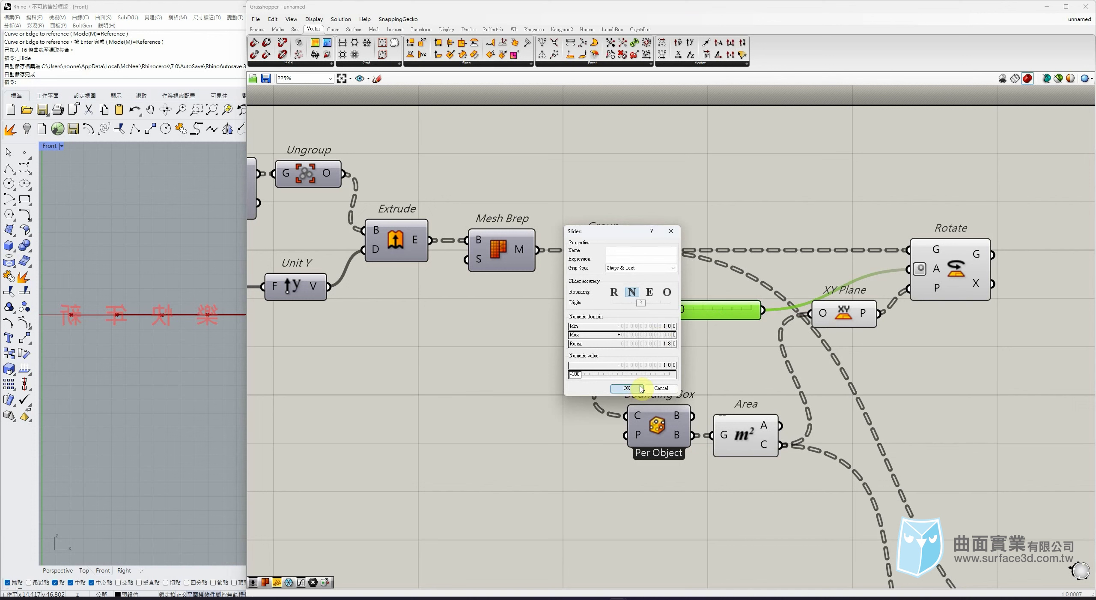
pyautogui.click(627, 387)
pyautogui.moveTo(647, 315); pyautogui.dragTo(715, 327)
pyautogui.click(692, 359)
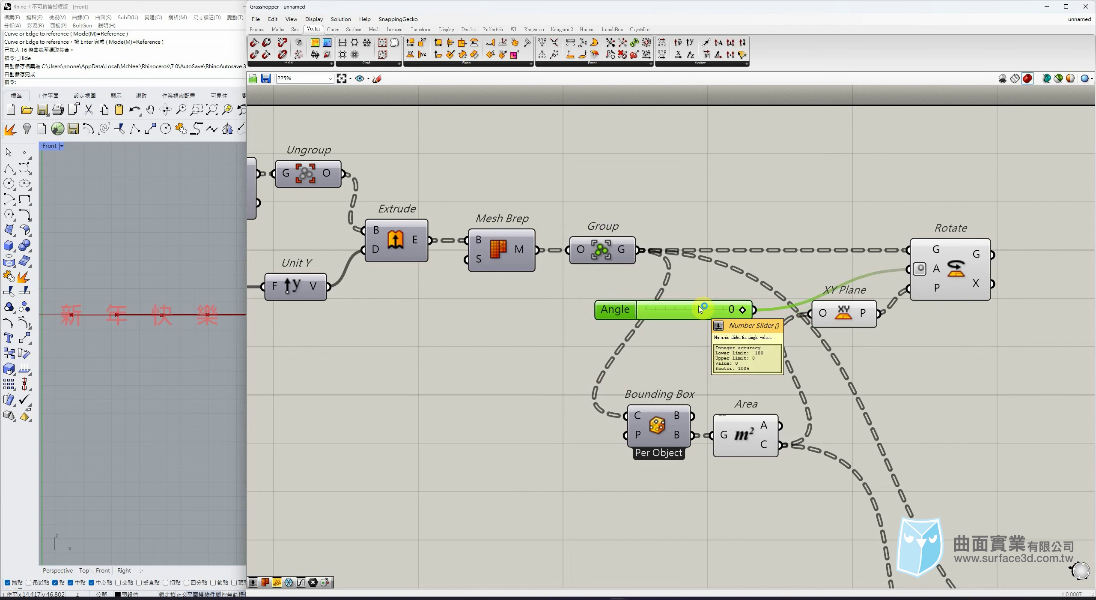
# - Connect Rotate's geometry output to Orient's geometry input in place of the Group output
pyautogui.moveTo(1072, 319); pyautogui.dragTo(856, 271, button='right')
pyautogui.scroll(-3, 856, 272)
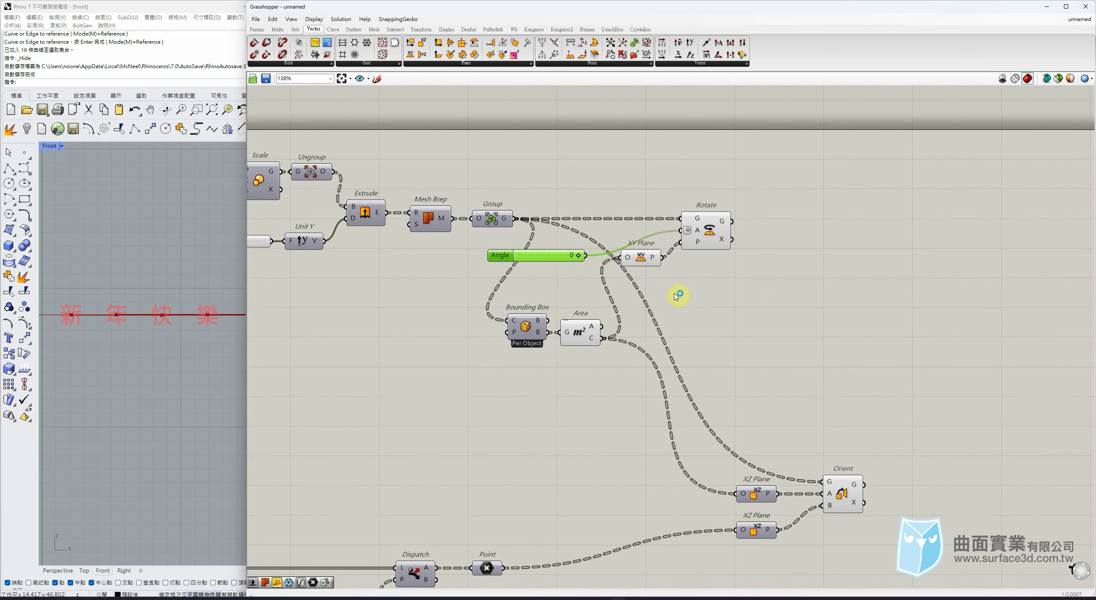
pyautogui.moveTo(831, 495); pyautogui.dragTo(842, 494)
pyautogui.click(730, 219)
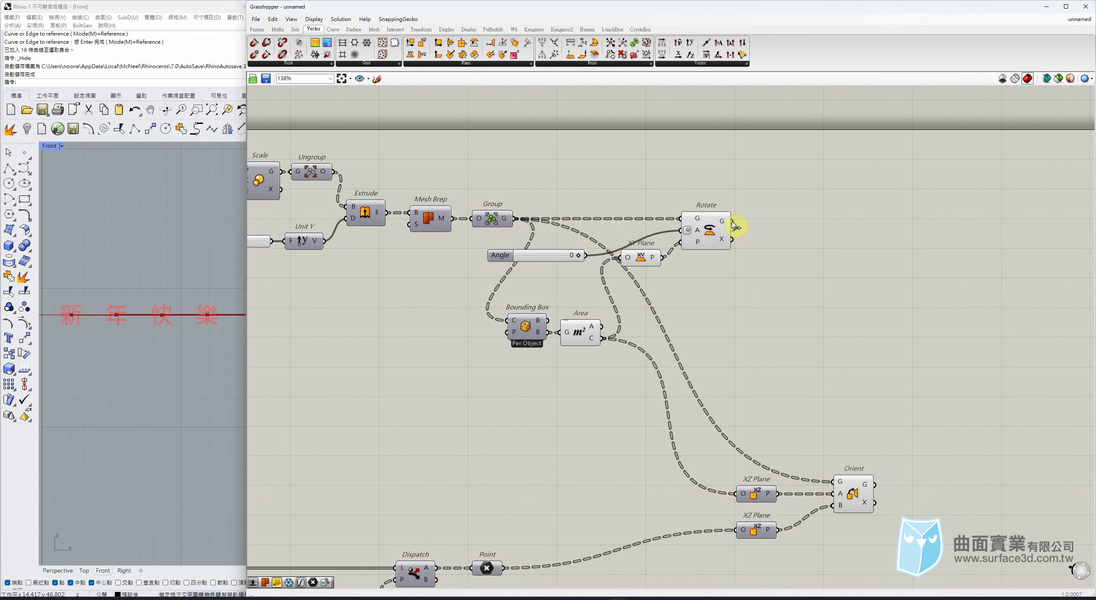
pyautogui.moveTo(732, 224); pyautogui.dragTo(833, 481)
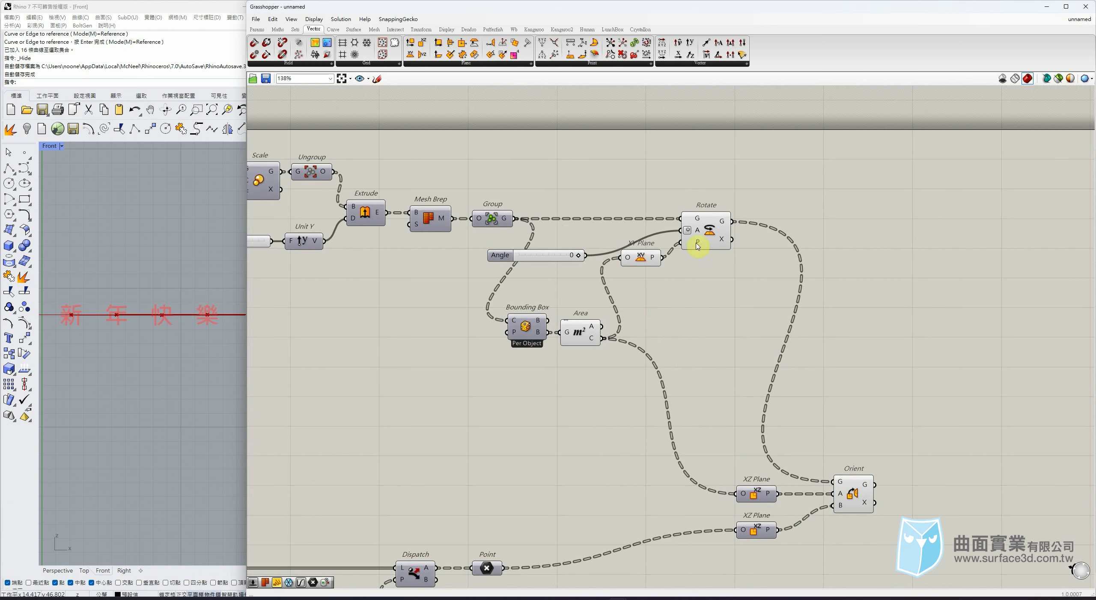
# - Turn off the preview of the components from Group to Rotate and inspect the characters filling the first digit
pyautogui.moveTo(761, 193); pyautogui.dragTo(471, 397)
pyautogui.middleClick(558, 336)
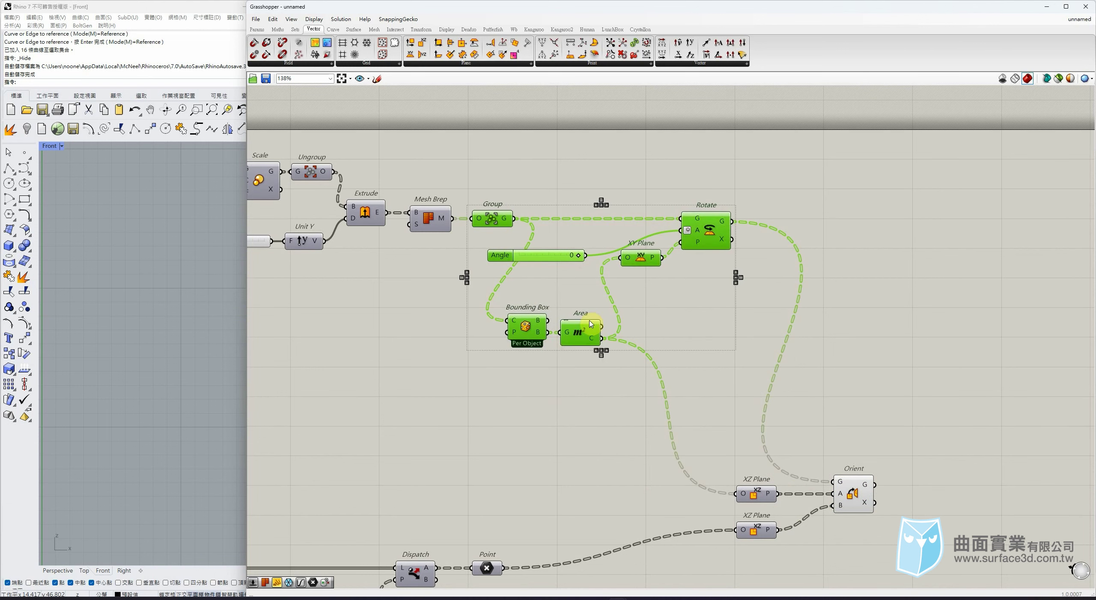
pyautogui.click(633, 314)
pyautogui.scroll(-5, 122, 379)
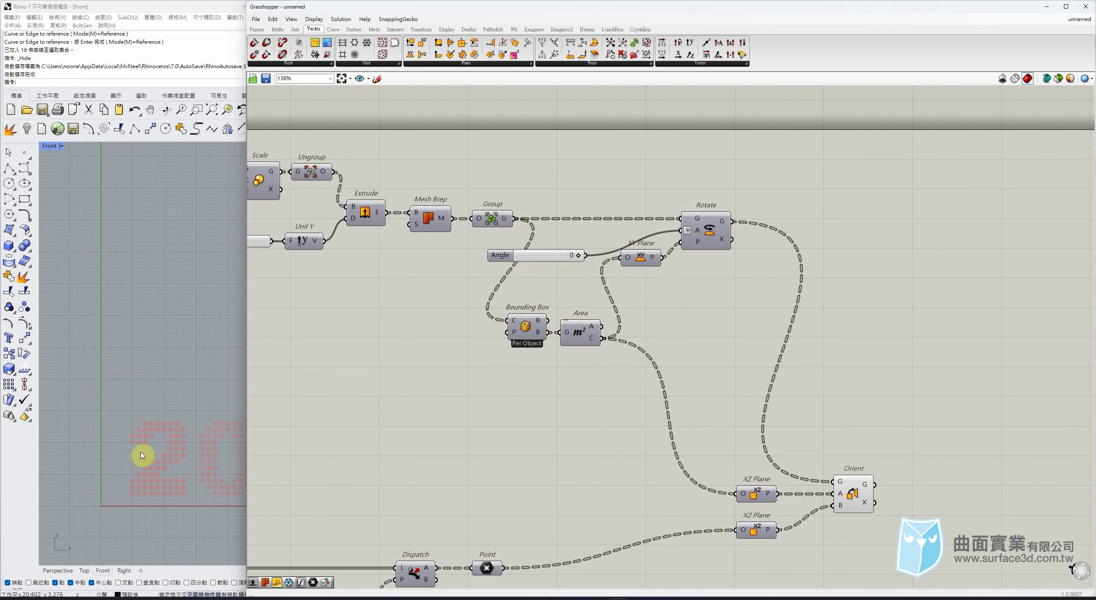
pyautogui.click(162, 182)
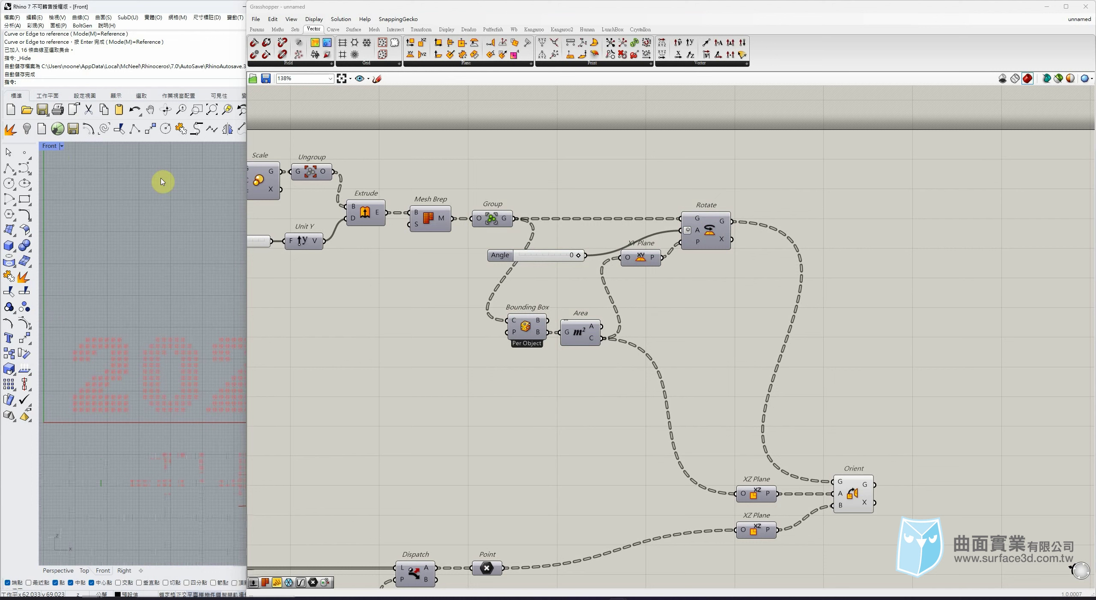
pyautogui.scroll(8, 131, 365)
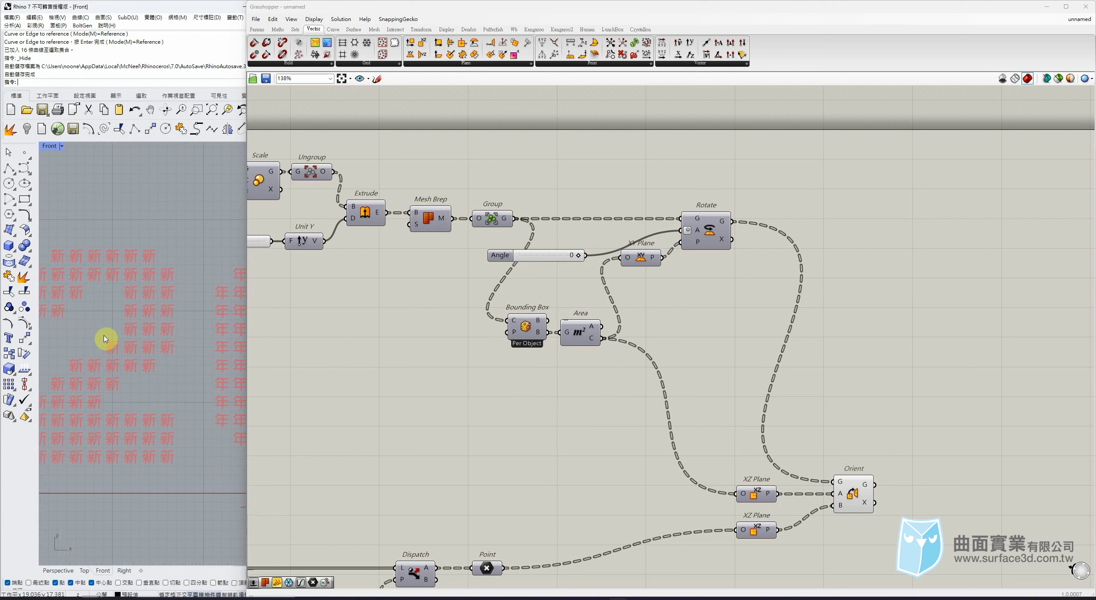
# - Float the Front viewport as a separate window and widen it to show the digits
pyautogui.moveTo(578, 255)
pyautogui.mouseDown()
pyautogui.moveTo(521, 256)
pyautogui.moveTo(579, 255)
pyautogui.mouseUp()
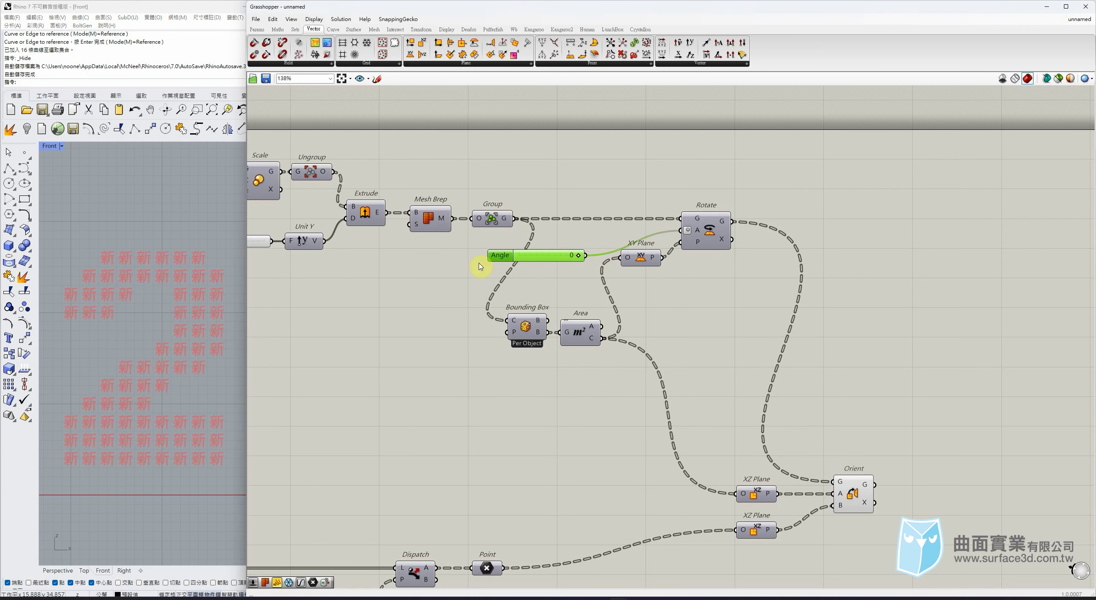
pyautogui.click(52, 151)
pyautogui.moveTo(52, 151); pyautogui.dragTo(126, 84)
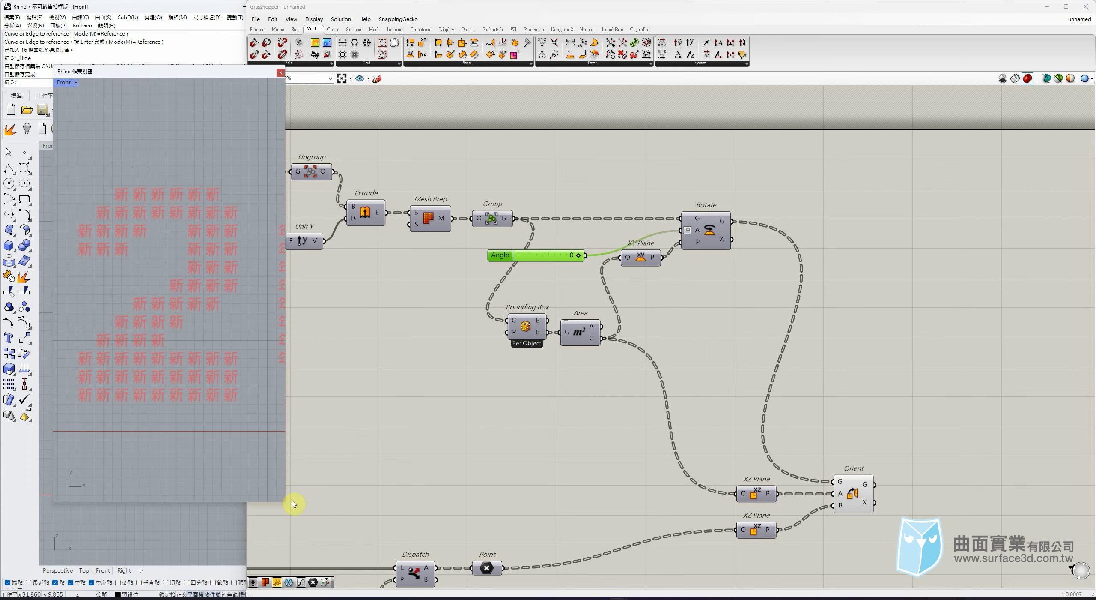
pyautogui.moveTo(285, 501); pyautogui.dragTo(932, 483)
pyautogui.scroll(-6, 582, 338)
pyautogui.moveTo(655, 353); pyautogui.dragTo(507, 348, button='right')
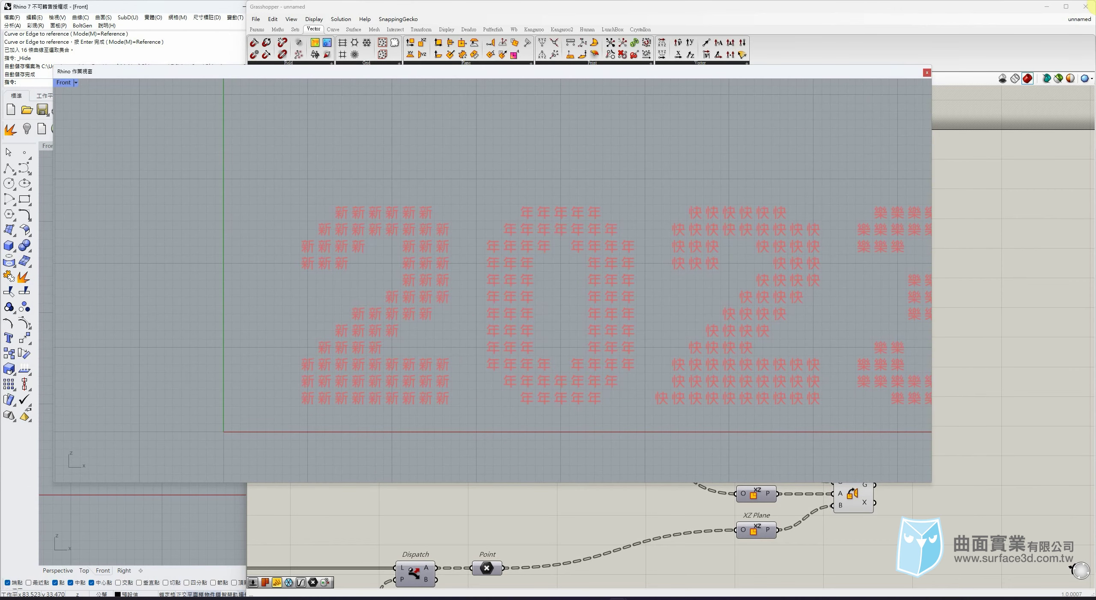
# - Move the floating Front viewport down slightly and frame all of 2023 in it
pyautogui.click(1093, 11)
pyautogui.click(638, 234)
pyautogui.click(208, 227)
pyautogui.click(335, 113)
pyautogui.click(353, 73)
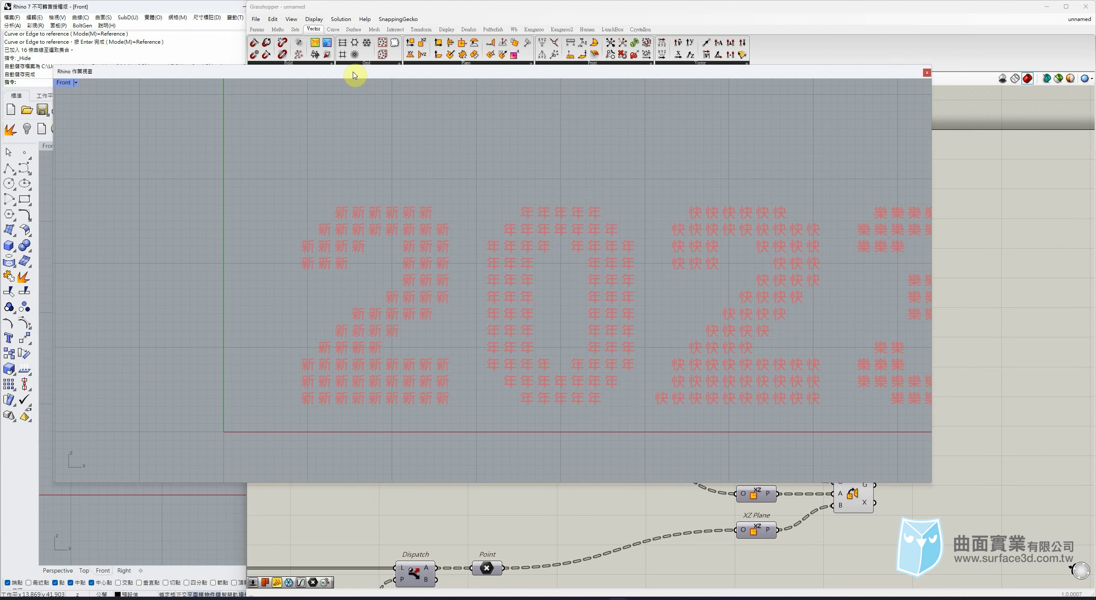
pyautogui.moveTo(495, 75); pyautogui.dragTo(487, 101)
pyautogui.click(974, 194)
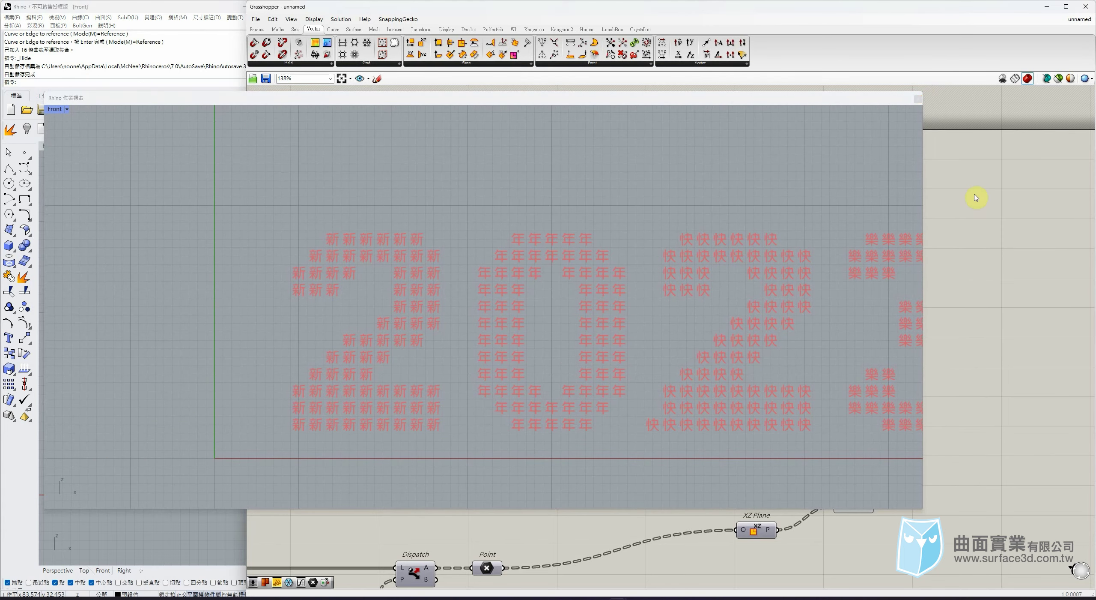
pyautogui.moveTo(709, 293); pyautogui.dragTo(605, 260, button='right')
pyautogui.scroll(-1, 973, 379)
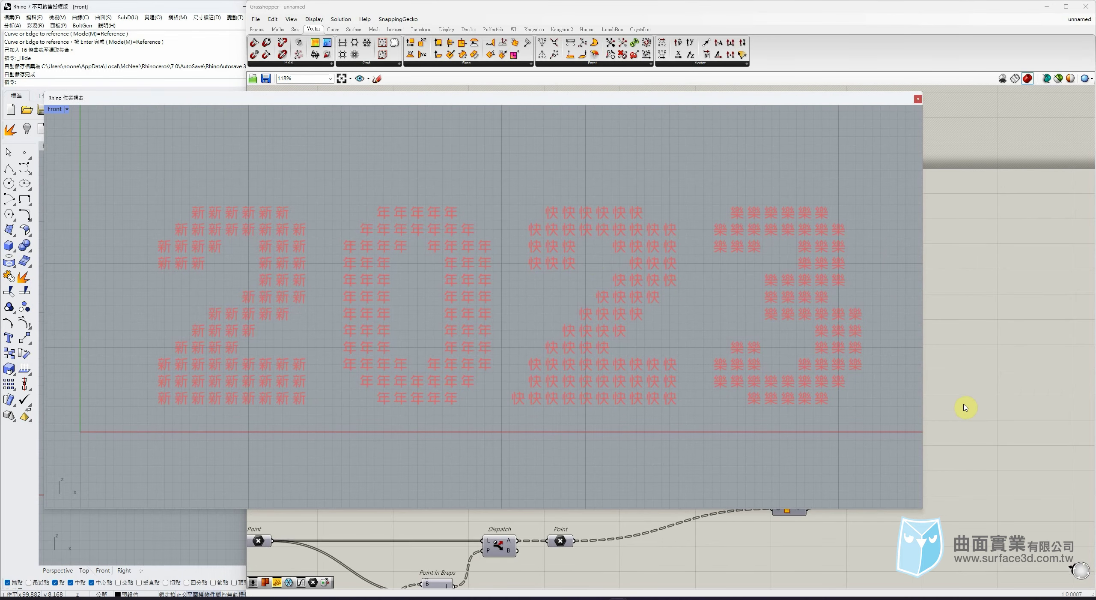
# - Shrink the floating viewport to expose the Angle slider, close it, and maximize the docked Front view again
pyautogui.moveTo(922, 511); pyautogui.dragTo(587, 406)
pyautogui.moveTo(734, 421); pyautogui.dragTo(937, 431, button='right')
pyautogui.moveTo(754, 359); pyautogui.dragTo(811, 349, button='right')
pyautogui.scroll(6, 694, 342)
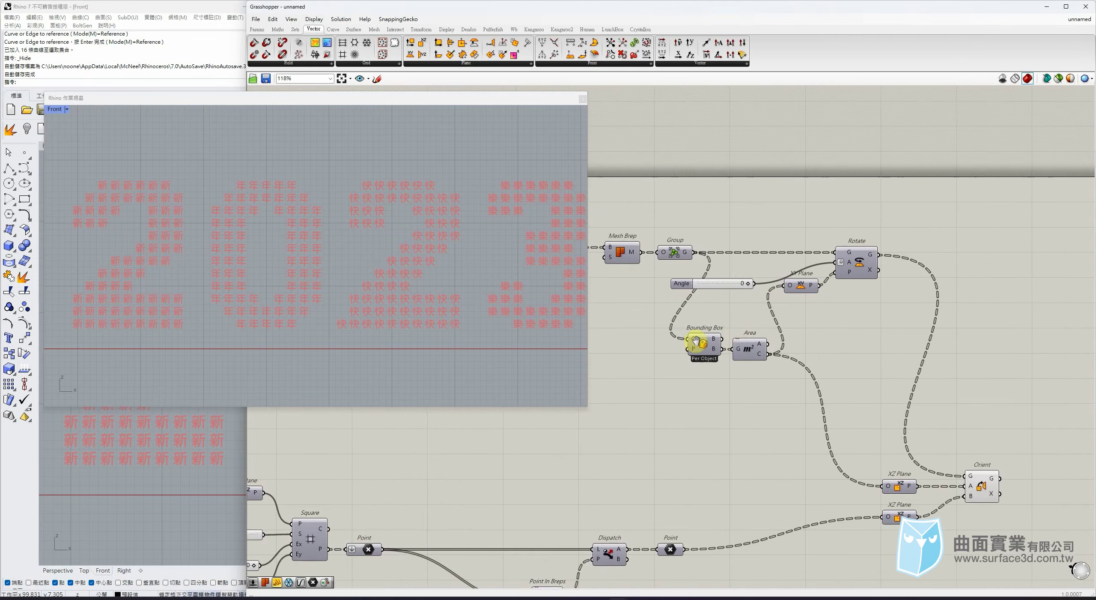
pyautogui.moveTo(759, 255); pyautogui.dragTo(819, 270)
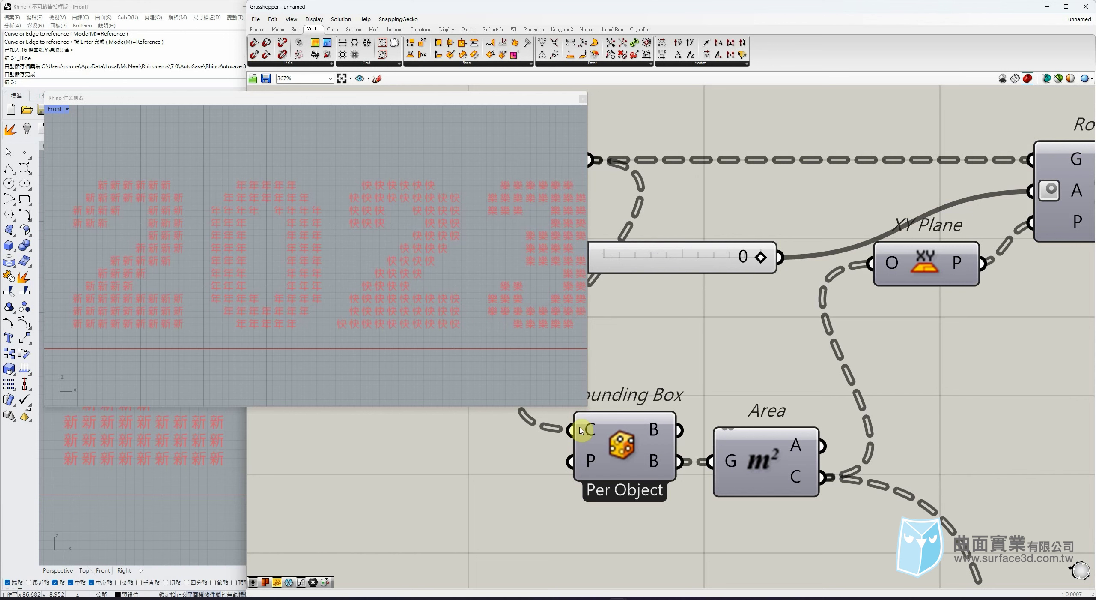
pyautogui.click(583, 100)
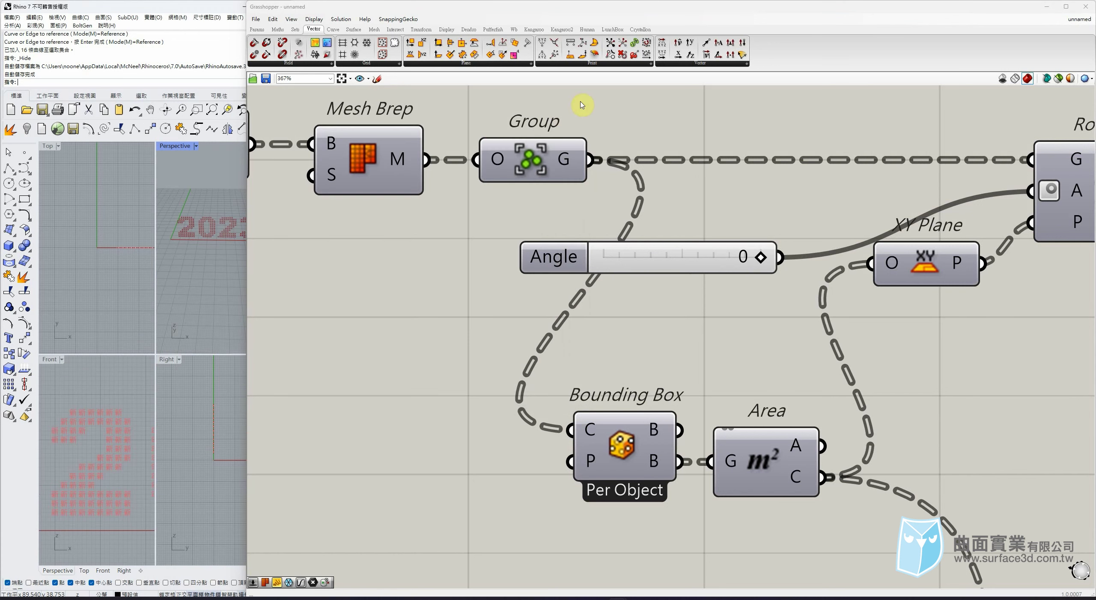
pyautogui.doubleClick(52, 360)
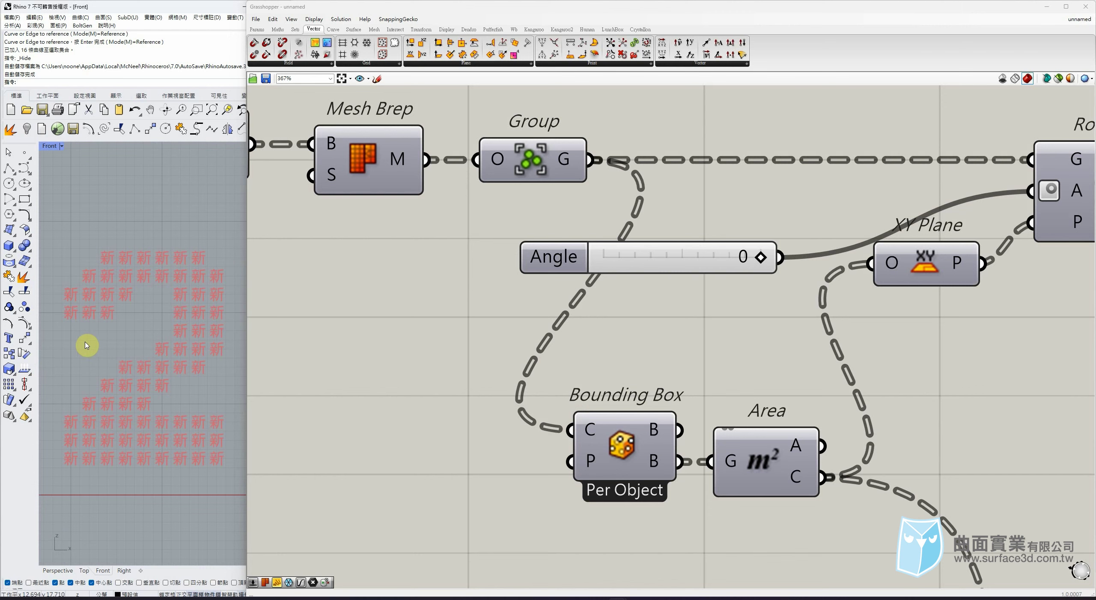
# - Add a Custom Preview component, connect Orient's geometry output to its geometry input, and align it with Orient
pyautogui.scroll(-3, 149, 338)
pyautogui.scroll(-3, 800, 356)
pyautogui.moveTo(898, 337); pyautogui.dragTo(722, 279, button='right')
pyautogui.moveTo(860, 301); pyautogui.dragTo(599, 252, button='right')
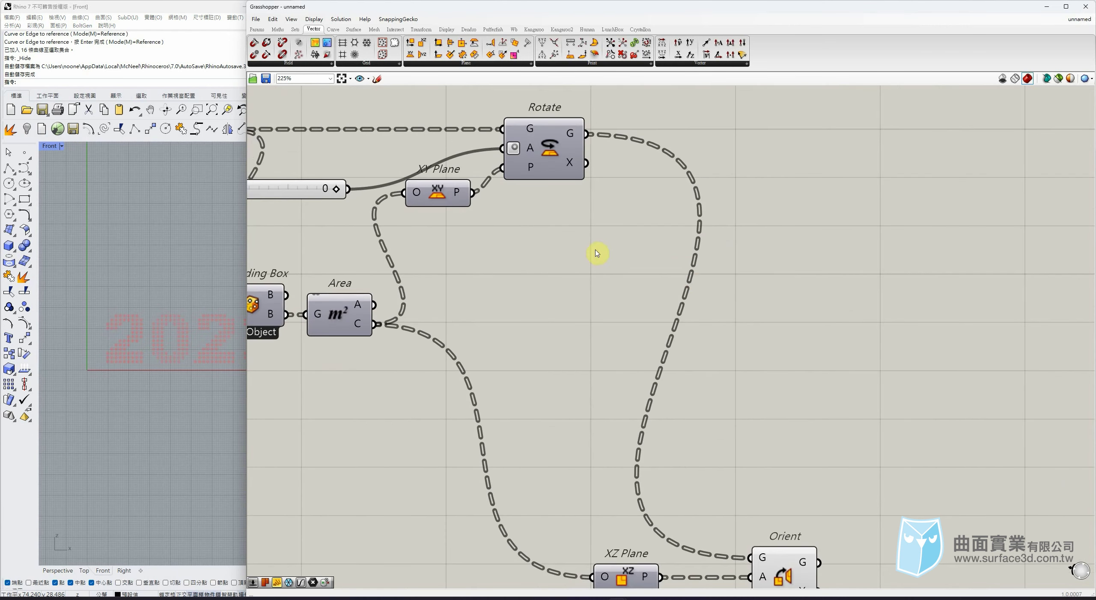
pyautogui.moveTo(895, 379); pyautogui.dragTo(735, 270, button='right')
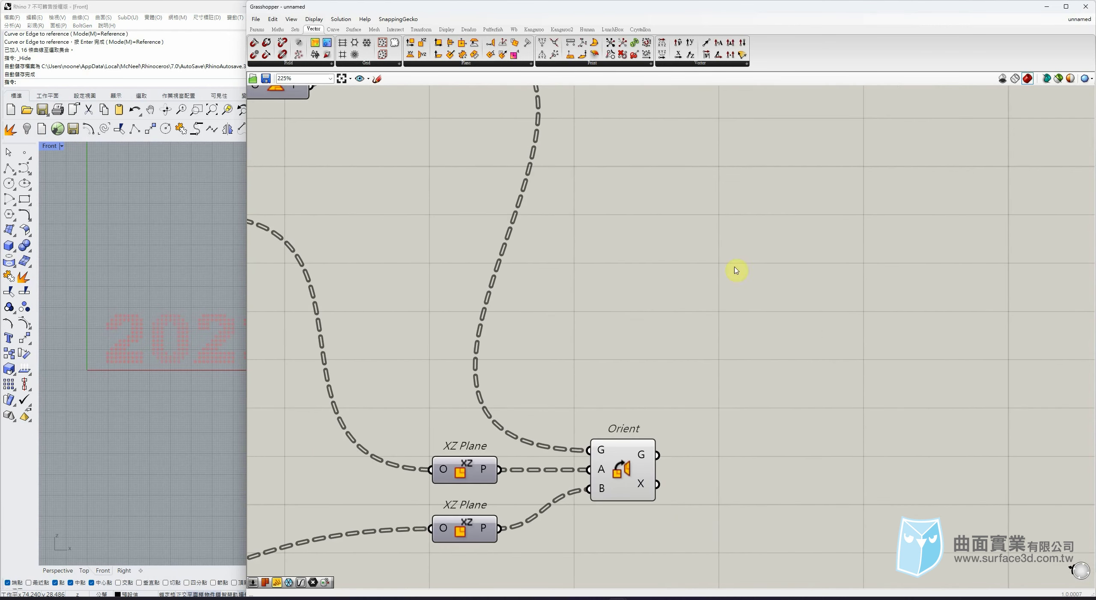
pyautogui.click(417, 30)
pyautogui.click(446, 30)
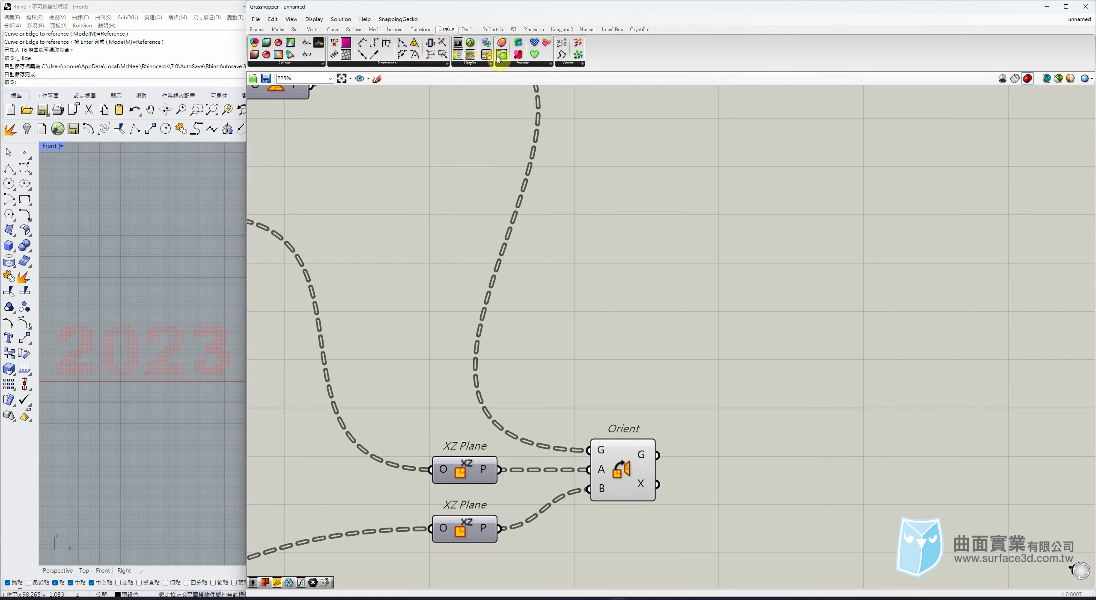
pyautogui.moveTo(502, 54); pyautogui.dragTo(985, 379)
pyautogui.click(831, 338)
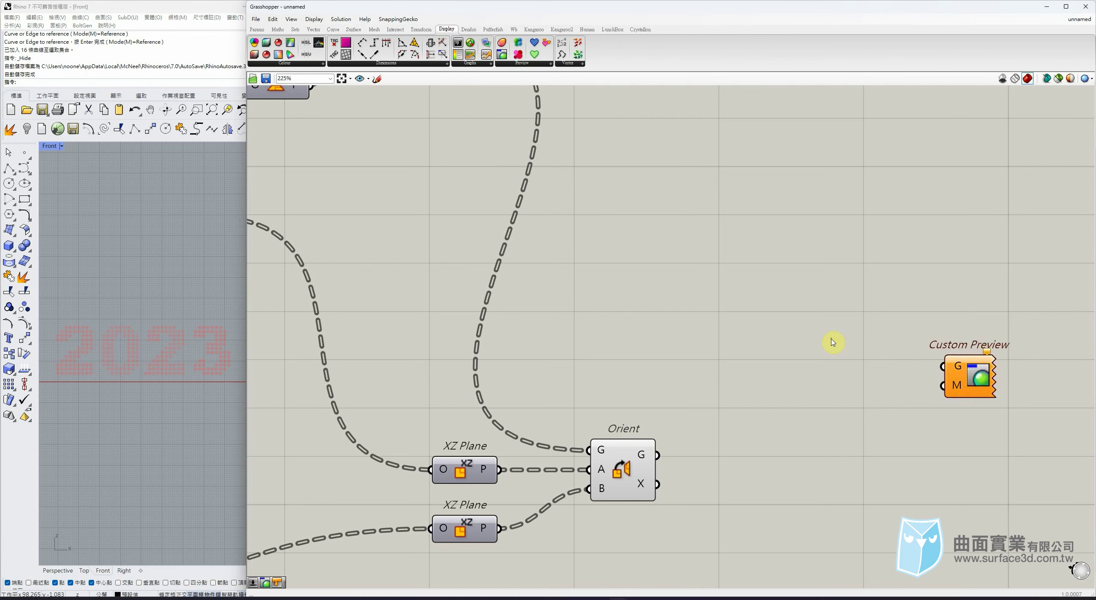
pyautogui.moveTo(682, 456); pyautogui.dragTo(940, 367)
pyautogui.moveTo(961, 382); pyautogui.dragTo(977, 472)
# - Turn off the preview of the Orient component
pyautogui.moveTo(549, 561); pyautogui.dragTo(722, 386)
pyautogui.middleClick(656, 458)
pyautogui.click(681, 434)
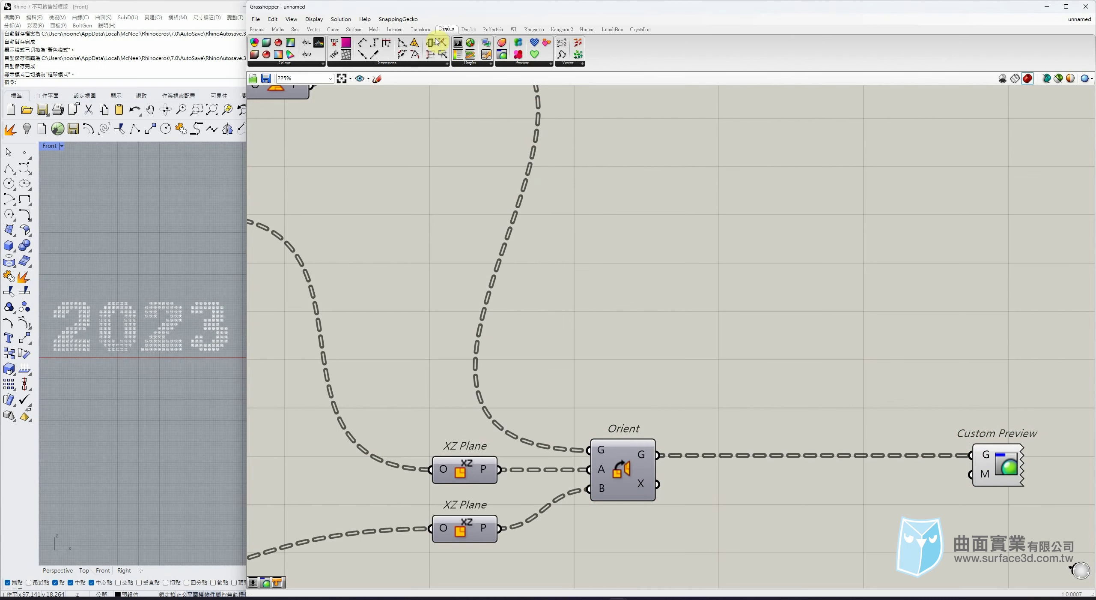
# - Add a Gradient component to the canvas below Orient and move Custom Preview farther from Orient
pyautogui.click(257, 29)
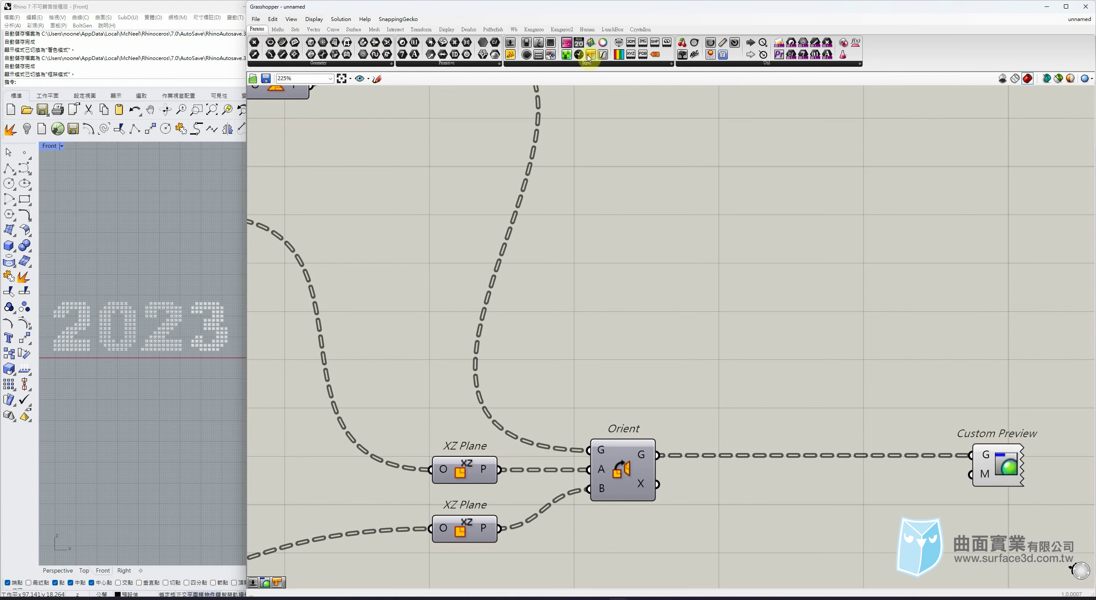
pyautogui.moveTo(568, 44); pyautogui.dragTo(757, 533)
pyautogui.moveTo(819, 499); pyautogui.dragTo(727, 299, button='right')
pyautogui.moveTo(727, 304); pyautogui.dragTo(808, 402)
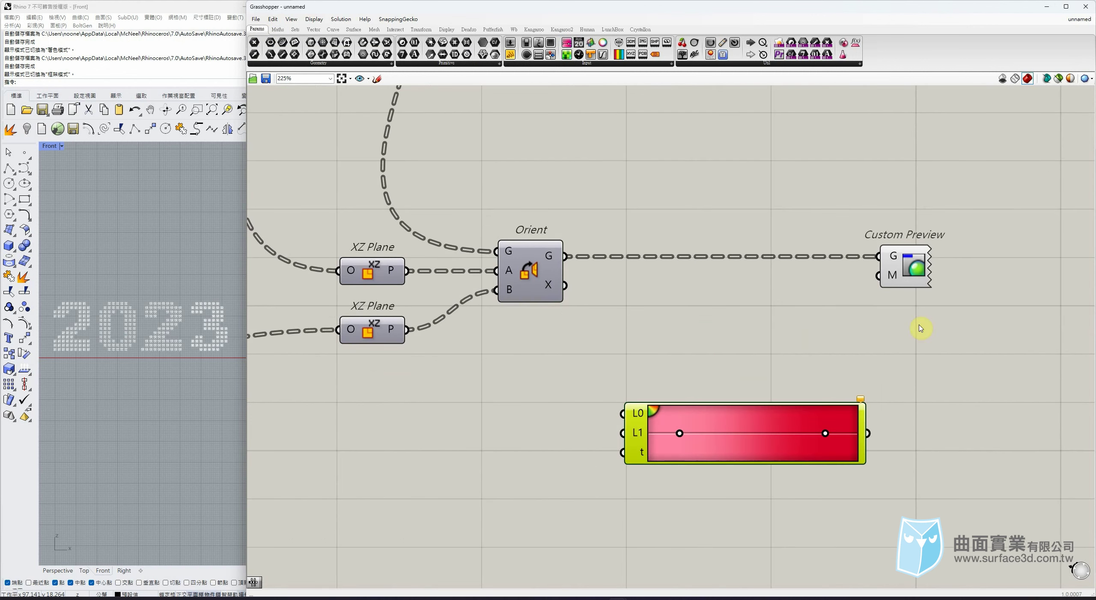
pyautogui.moveTo(899, 258); pyautogui.dragTo(1045, 256)
pyautogui.moveTo(731, 449); pyautogui.dragTo(785, 429)
# - Apply the white-to-black preset to the Gradient component
pyautogui.rightClick(801, 413)
pyautogui.moveTo(839, 471)
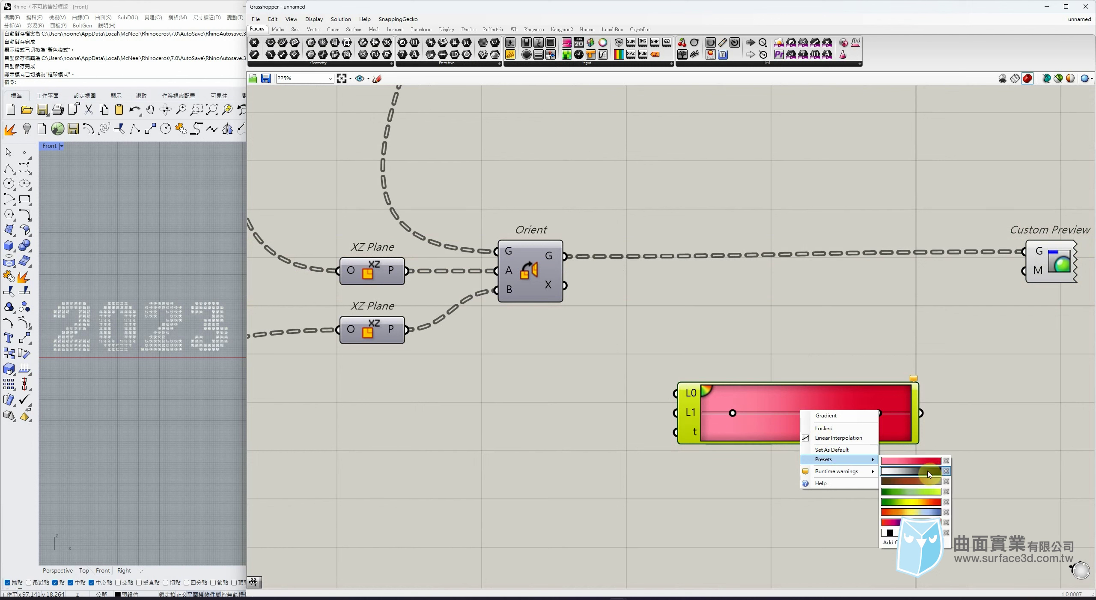
pyautogui.click(929, 474)
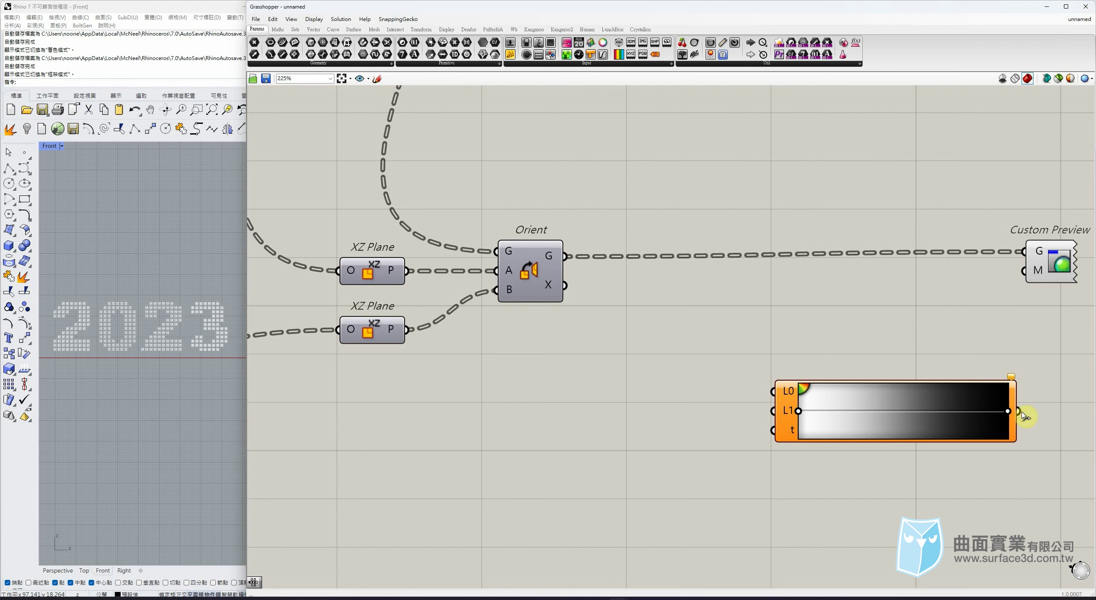
# - Add a 0.5 number slider, wire it to the gradient's t input, and connect the gradient's output to Custom Preview's material input
pyautogui.doubleClick(555, 414)
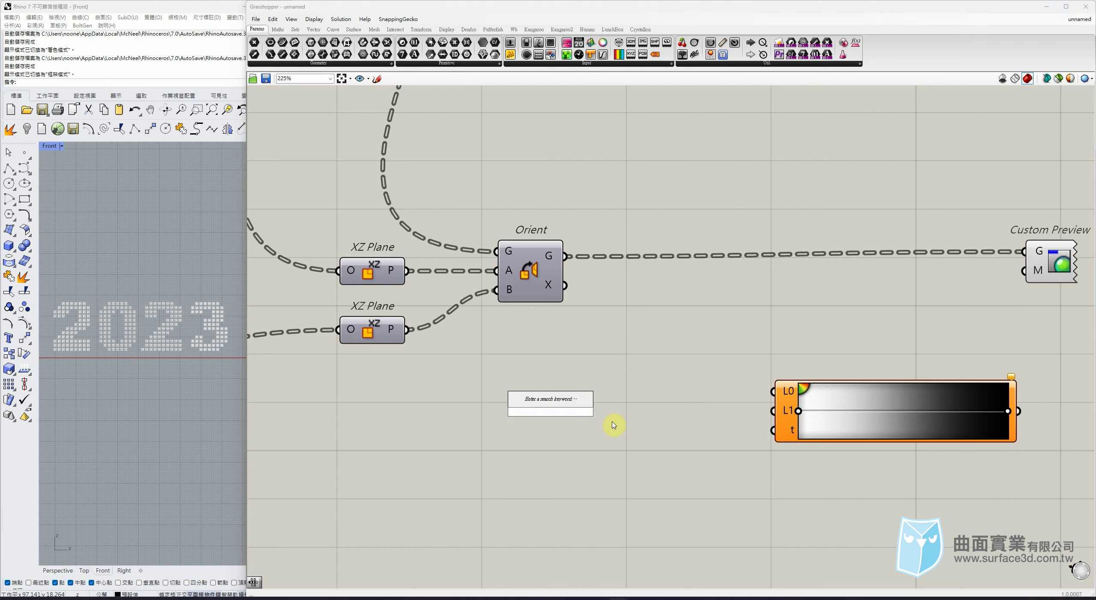
pyautogui.write('0.5')
pyautogui.press('Return')
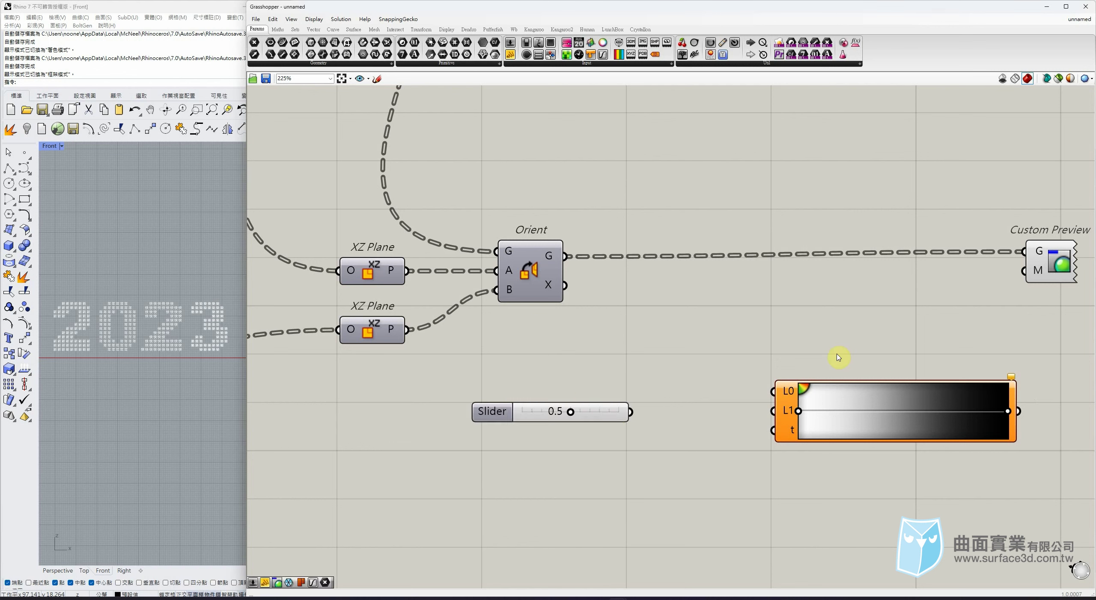
pyautogui.moveTo(1019, 411); pyautogui.dragTo(1023, 270)
pyautogui.moveTo(630, 411); pyautogui.dragTo(773, 411)
pyautogui.moveTo(677, 417); pyautogui.dragTo(774, 430)
pyautogui.moveTo(598, 424); pyautogui.dragTo(673, 432)
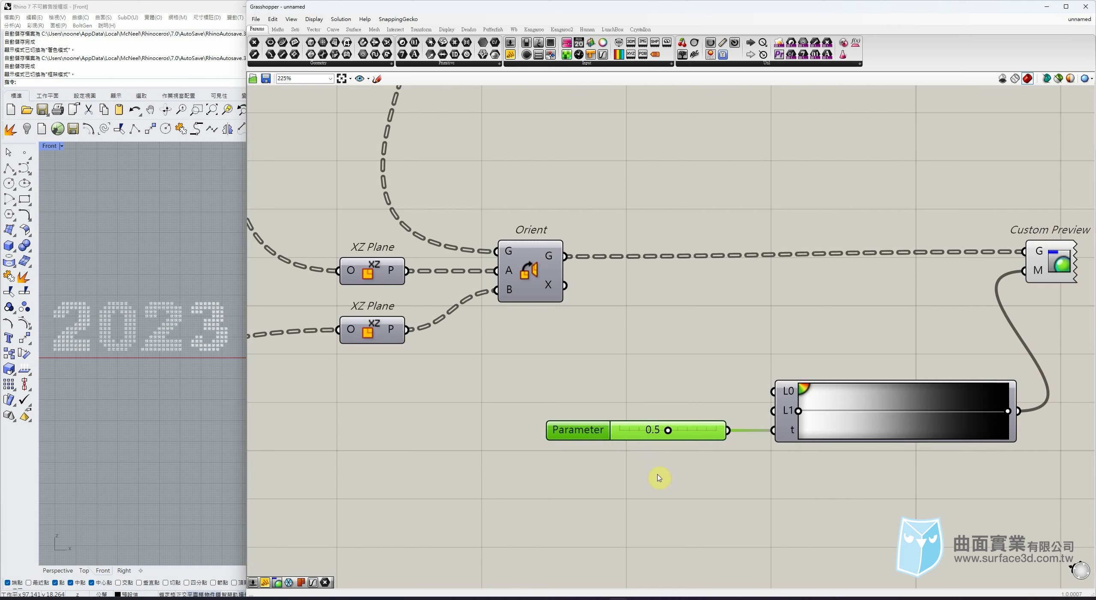
# - Delete the slider feeding the gradient and flatten Orient's geometry output
pyautogui.press('Delete')
pyautogui.moveTo(559, 258)
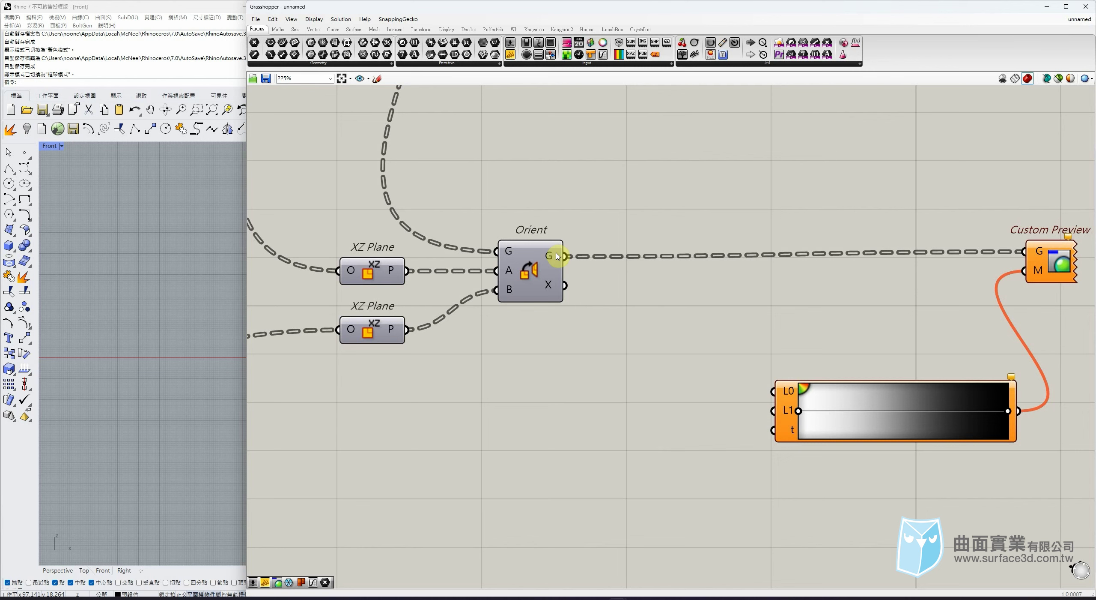
pyautogui.rightClick(559, 256)
pyautogui.click(581, 299)
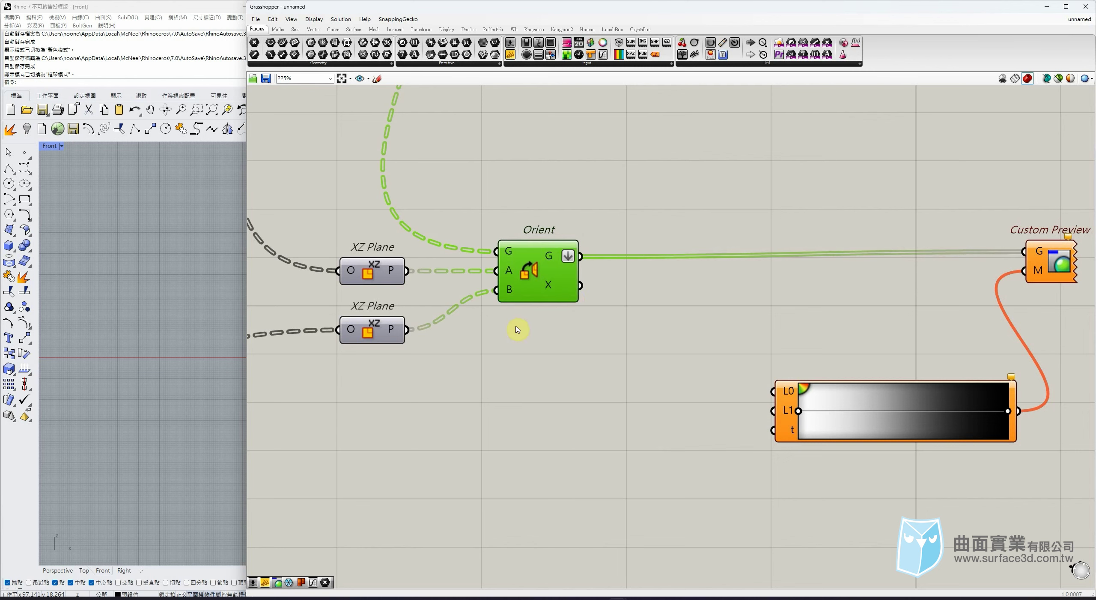
# - Move Custom Preview and the gradient farther away from Orient to make room between them
pyautogui.moveTo(955, 328); pyautogui.dragTo(740, 325, button='right')
pyautogui.moveTo(827, 262); pyautogui.dragTo(946, 266)
pyautogui.moveTo(634, 408); pyautogui.dragTo(729, 416)
pyautogui.click(704, 329)
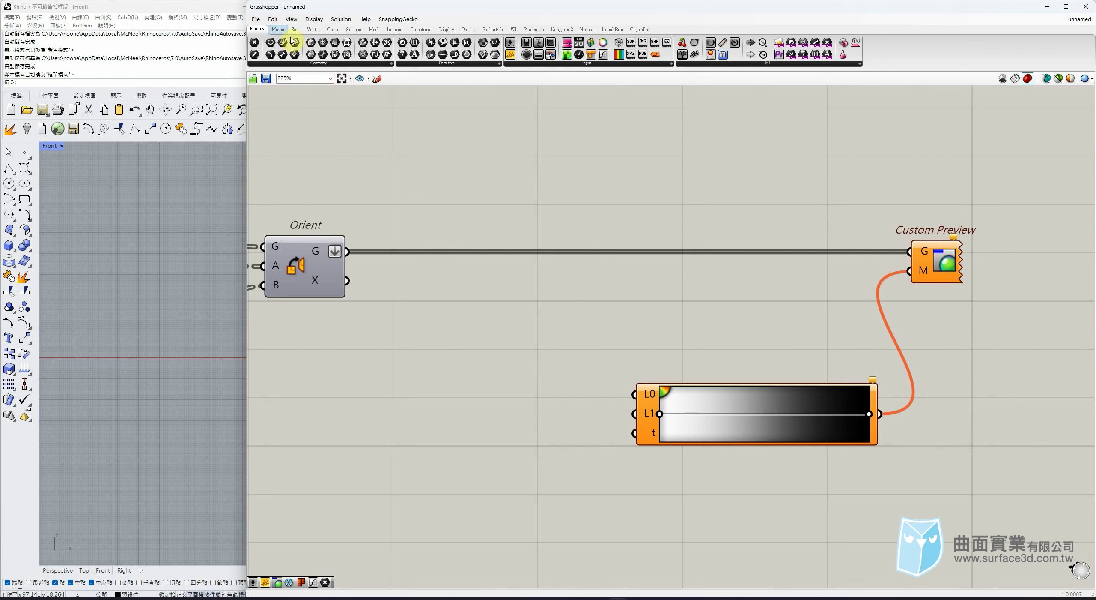
# - Add a List Length component below Orient, feed it Orient's geometry output, and nudge the gradient aside
pyautogui.click(278, 30)
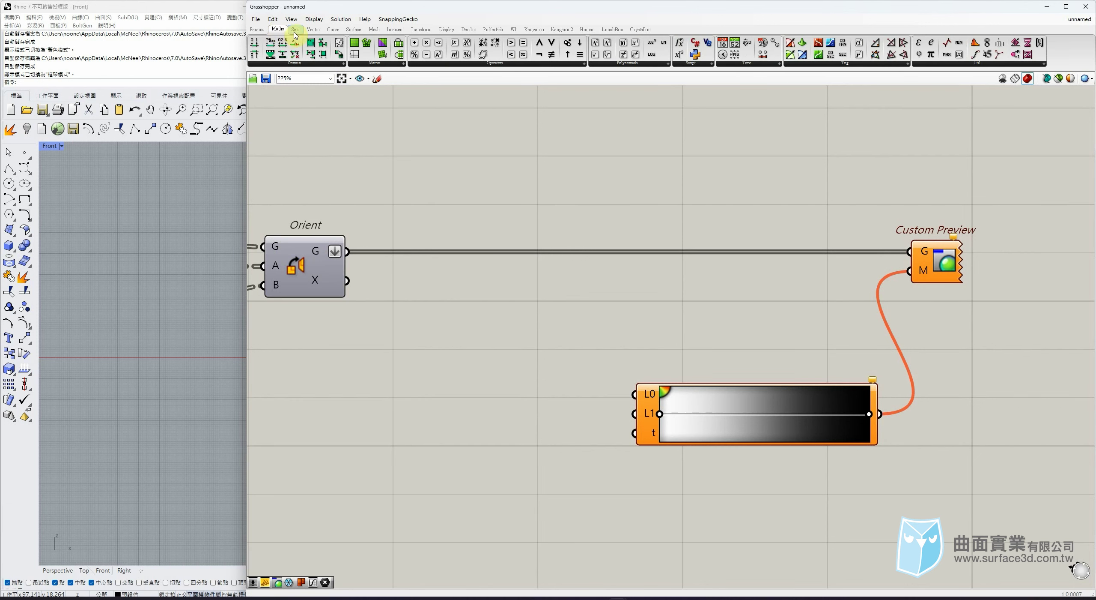
pyautogui.click(295, 30)
pyautogui.click(257, 57)
pyautogui.click(411, 370)
pyautogui.moveTo(347, 253); pyautogui.dragTo(380, 370)
pyautogui.moveTo(411, 364); pyautogui.dragTo(415, 478)
pyautogui.click(531, 409)
pyautogui.moveTo(674, 396); pyautogui.dragTo(667, 383)
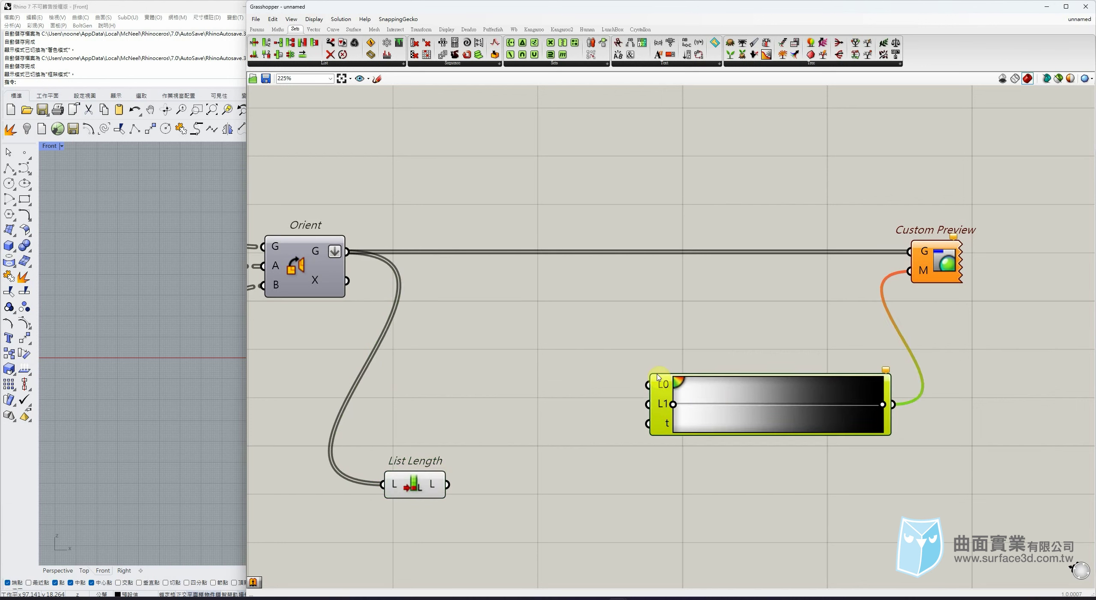
# - Turn on the preview of the Orient component
pyautogui.moveTo(364, 220); pyautogui.dragTo(332, 274)
pyautogui.middleClick(330, 277)
pyautogui.click(342, 264)
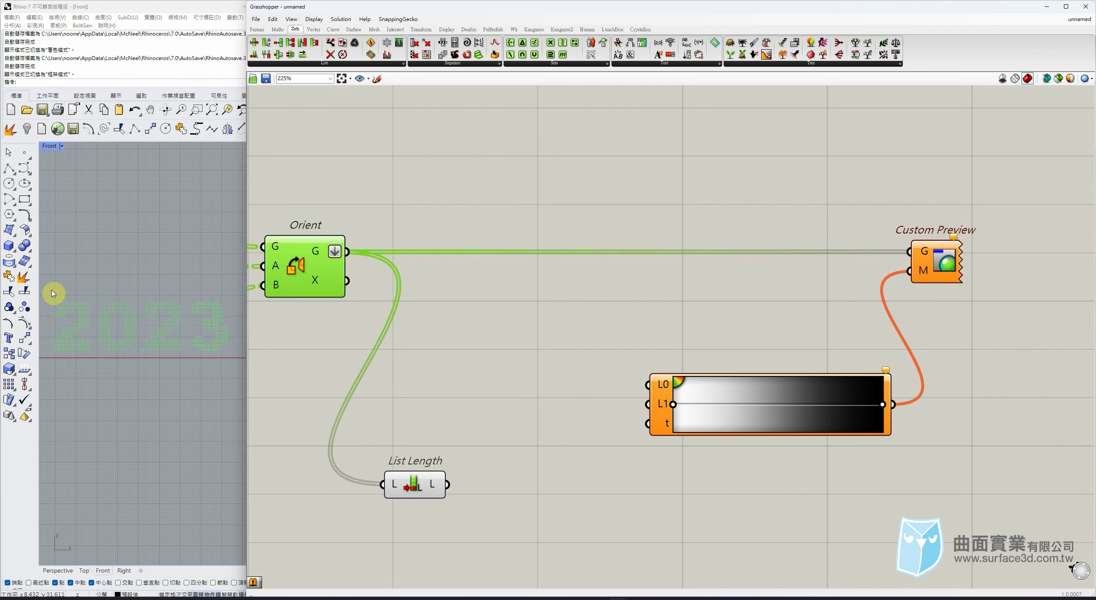
pyautogui.click(442, 375)
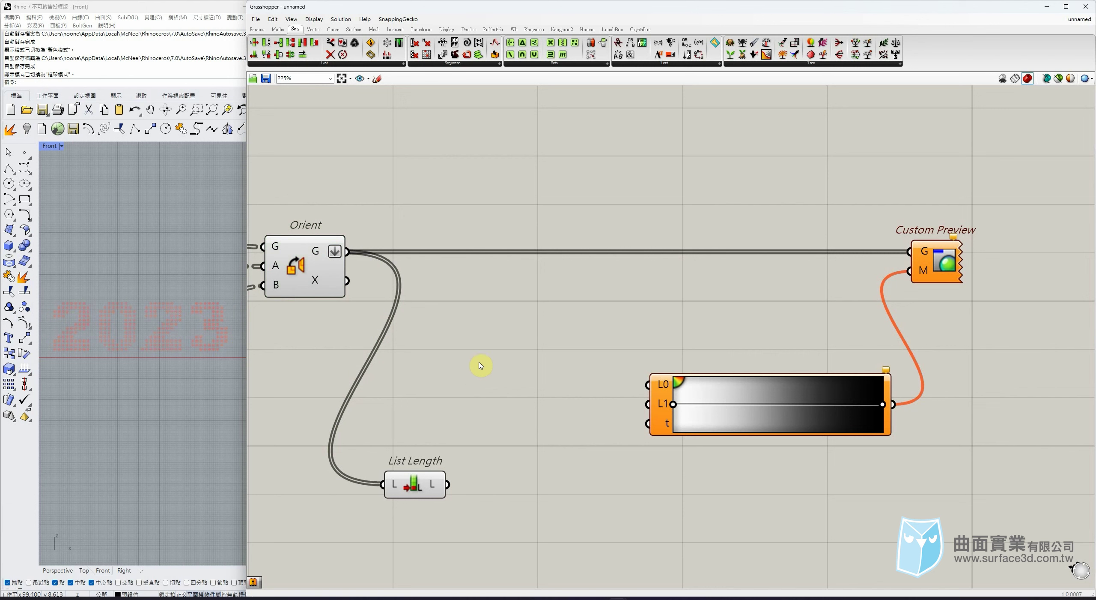
# - Add a Range component between List Length and the gradient and commit an expression on its N input
pyautogui.moveTo(344, 53); pyautogui.dragTo(545, 373)
pyautogui.click(471, 441)
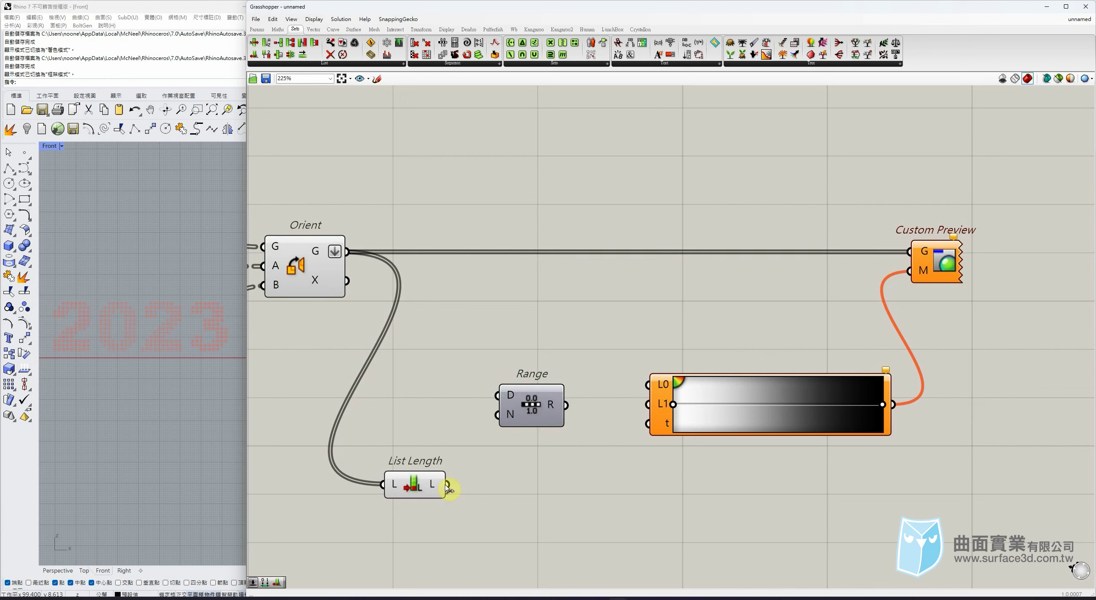
pyautogui.rightClick(507, 413)
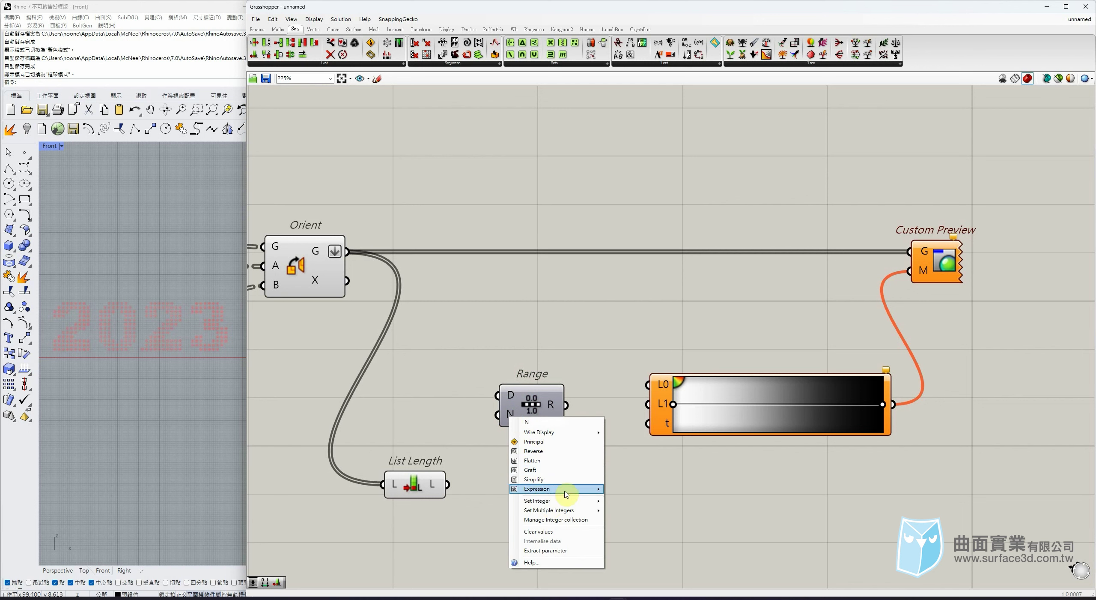
pyautogui.moveTo(566, 492)
pyautogui.click(639, 498)
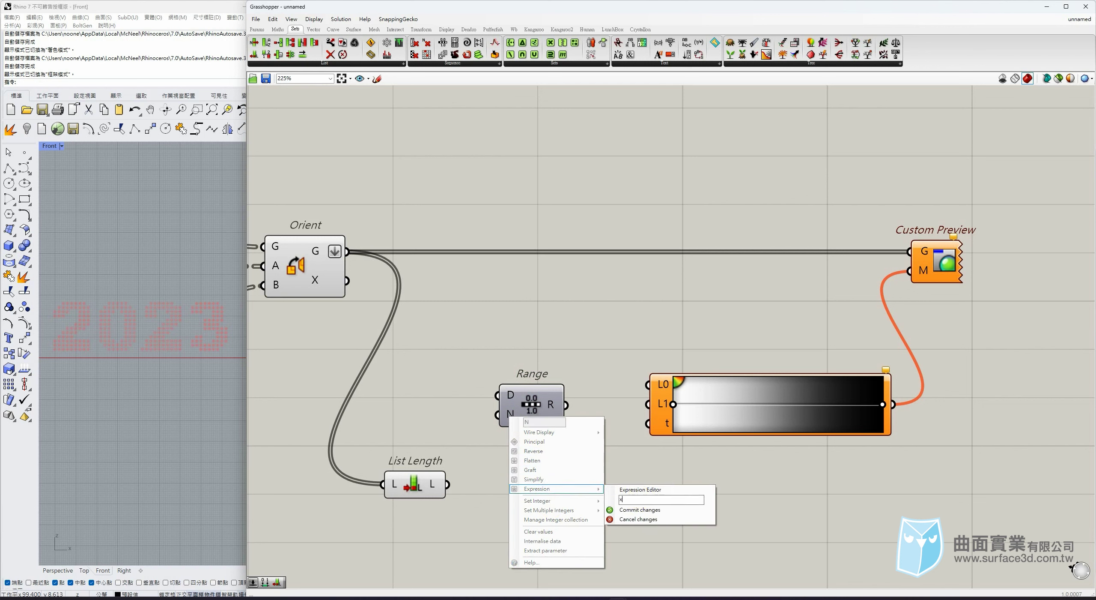
pyautogui.click(640, 509)
# - Connect List Length to Range's N input and Range's output to the gradient's t input, and line up the components
pyautogui.moveTo(447, 492); pyautogui.dragTo(484, 415)
pyautogui.moveTo(566, 430); pyautogui.dragTo(646, 424)
pyautogui.moveTo(533, 432); pyautogui.dragTo(556, 424)
pyautogui.click(626, 496)
pyautogui.moveTo(399, 493); pyautogui.dragTo(429, 454)
pyautogui.click(443, 453)
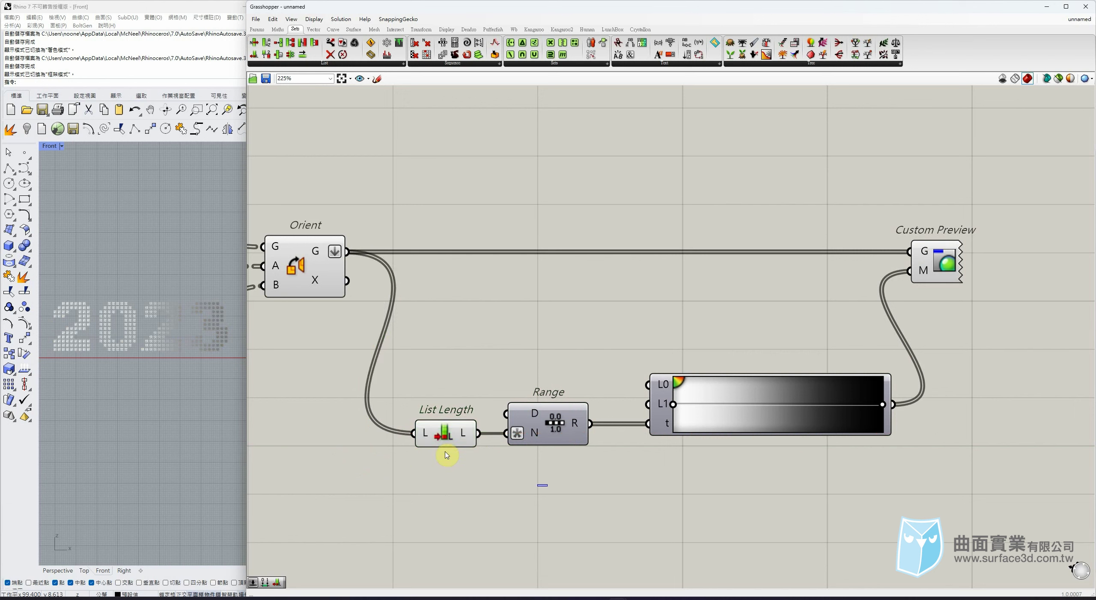
pyautogui.moveTo(558, 441); pyautogui.dragTo(569, 437)
pyautogui.moveTo(439, 445); pyautogui.dragTo(450, 445)
pyautogui.click(501, 464)
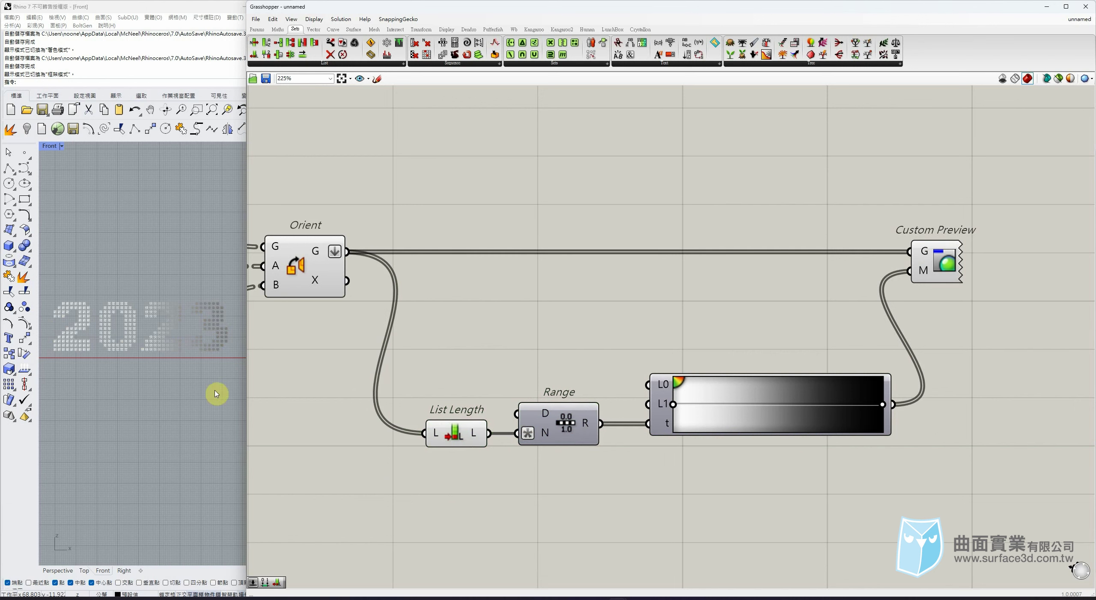
# - Try the red-yellow-blue, full-spectrum, black-and-white striped and green-to-lime presets on the gradient
pyautogui.scroll(2, 123, 326)
pyautogui.scroll(-1, 114, 324)
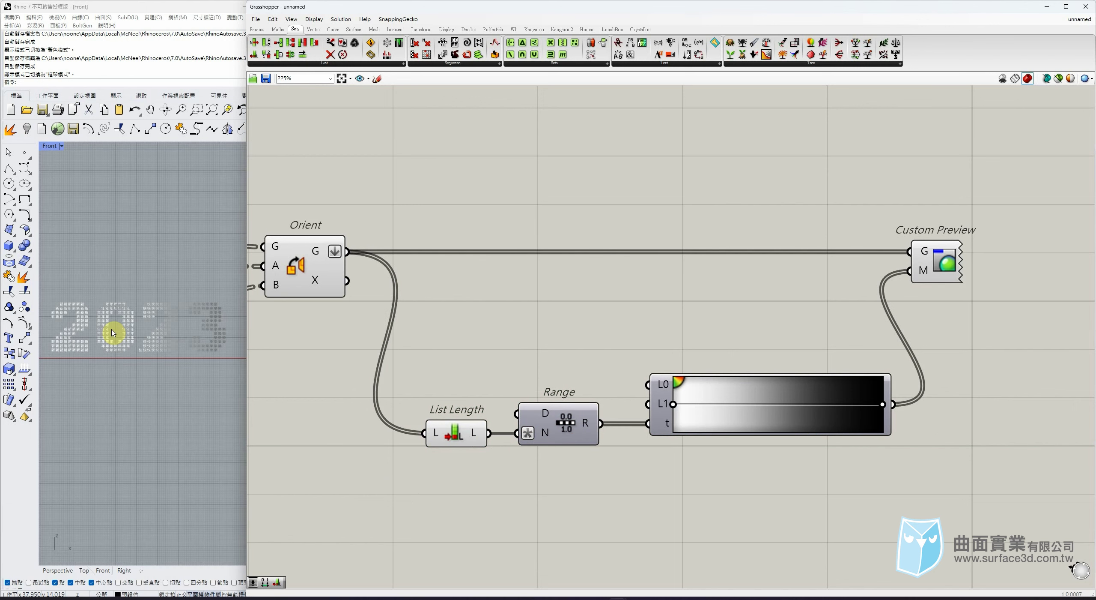
pyautogui.rightClick(779, 412)
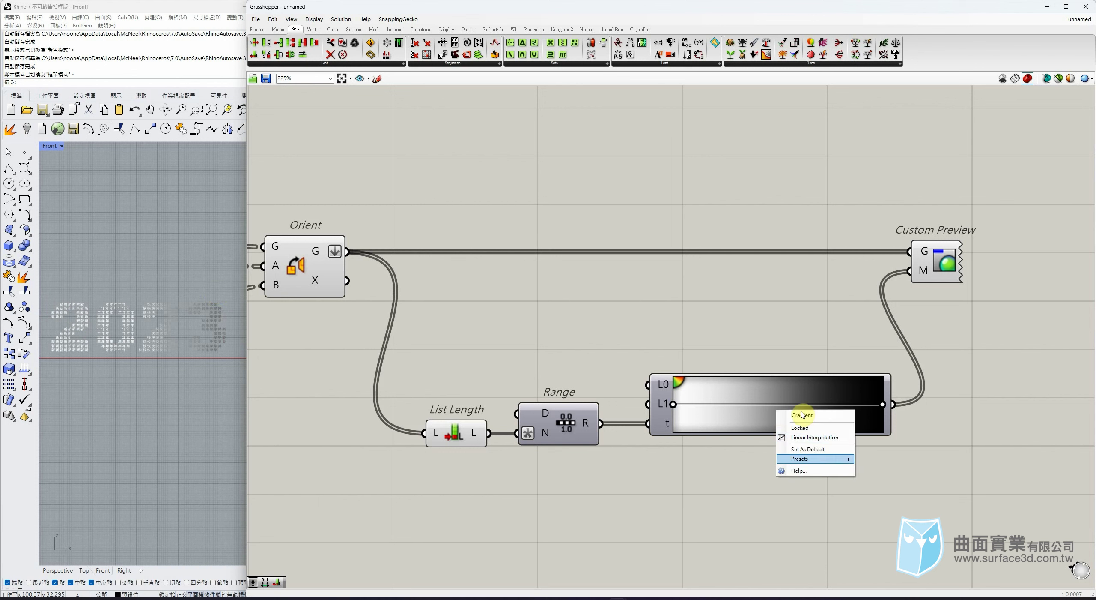
pyautogui.moveTo(813, 459)
pyautogui.click(897, 511)
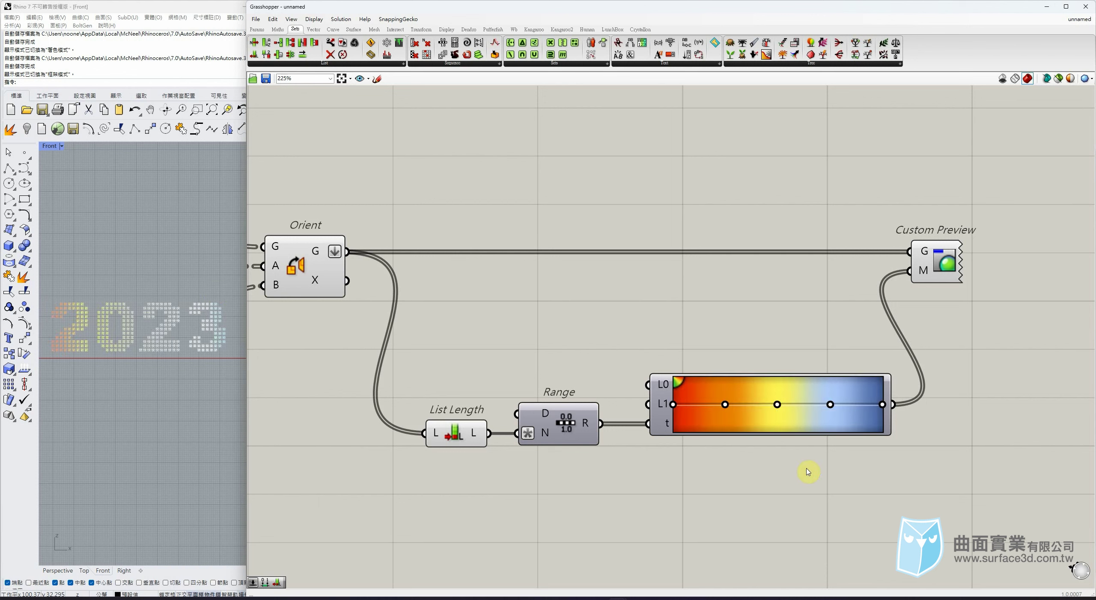
pyautogui.rightClick(786, 415)
pyautogui.moveTo(836, 464)
pyautogui.click(899, 487)
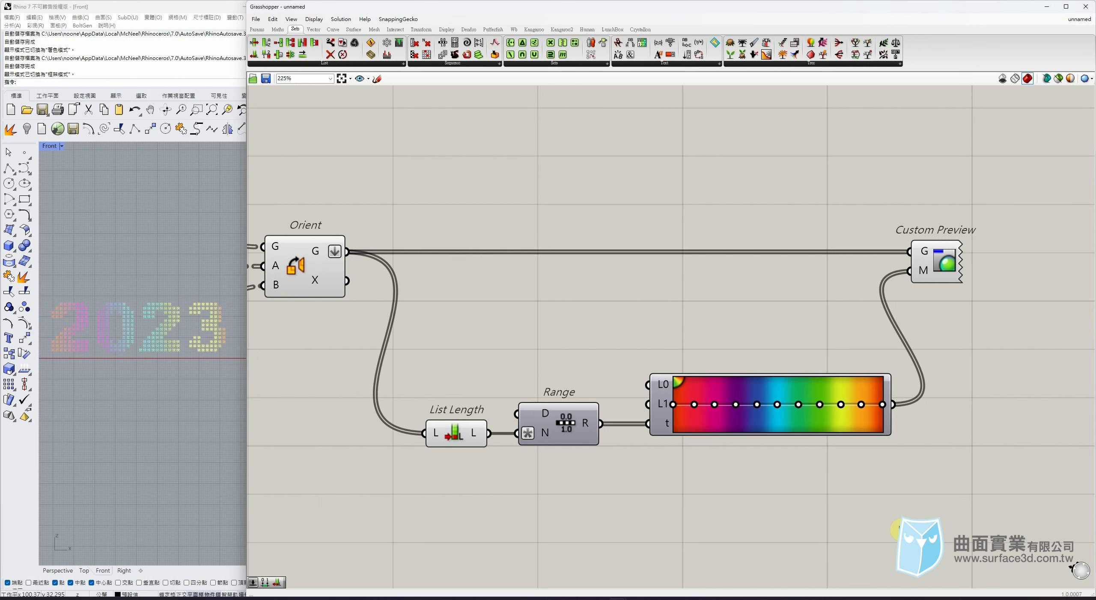
pyautogui.rightClick(759, 422)
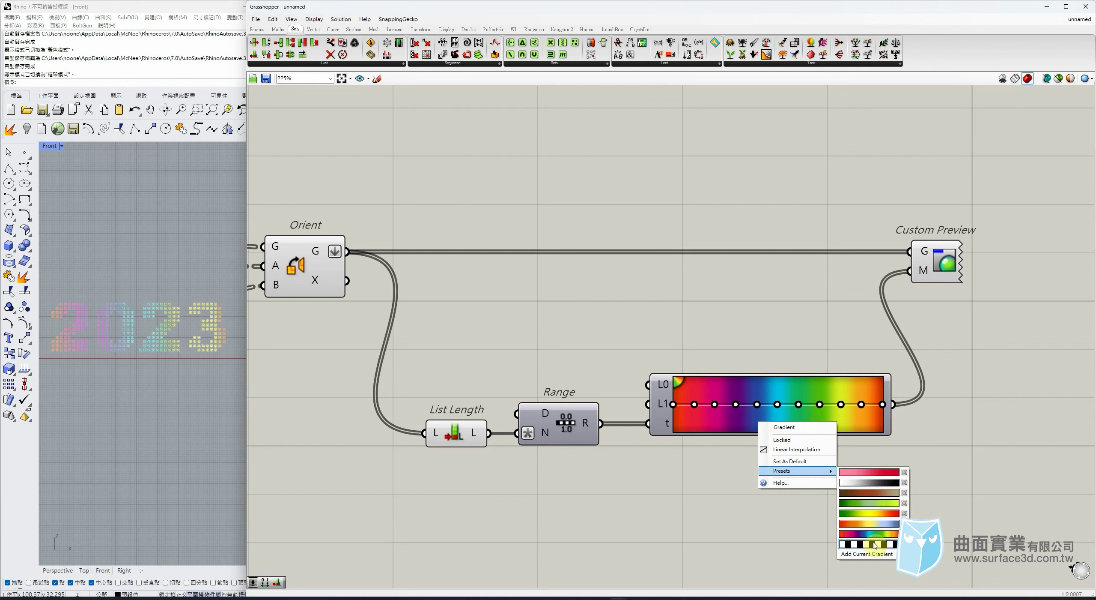
pyautogui.click(872, 549)
pyautogui.rightClick(749, 414)
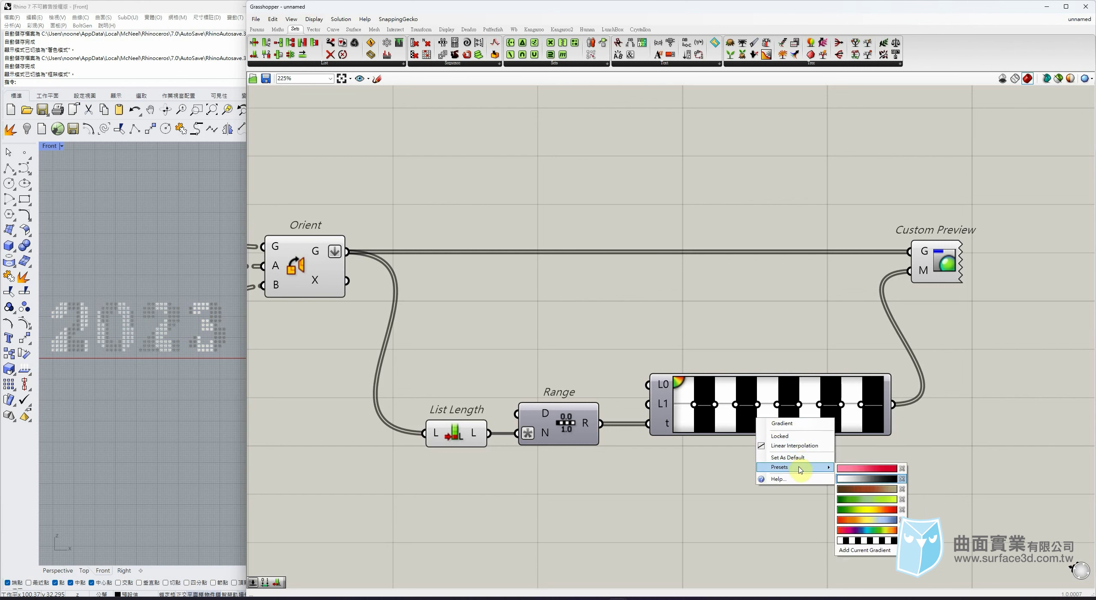
pyautogui.click(867, 504)
# - Apply the green-yellow-red preset to the gradient
pyautogui.rightClick(761, 420)
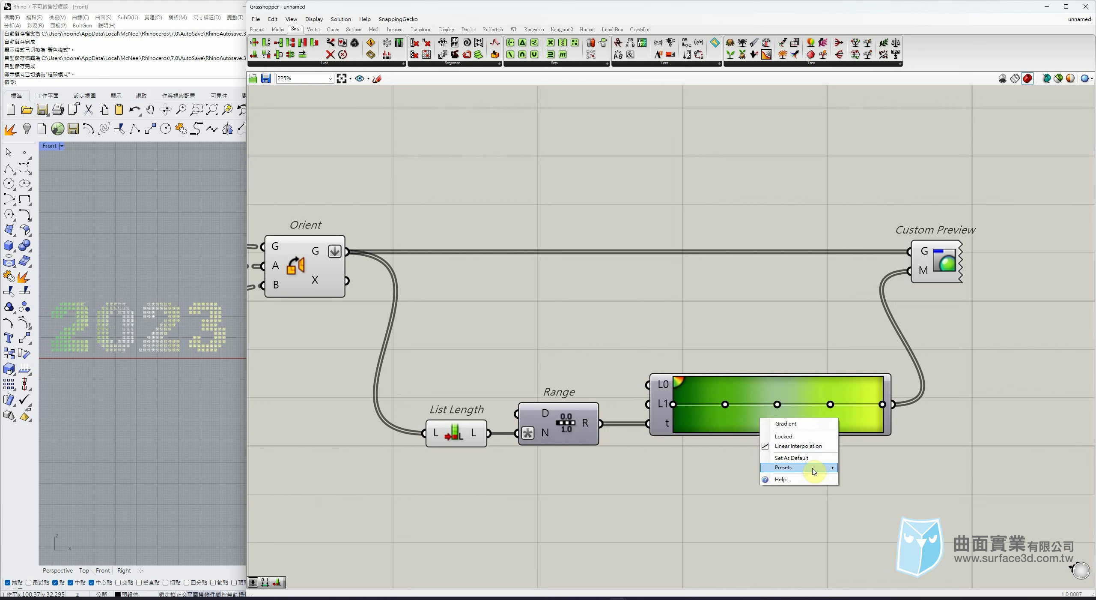
pyautogui.click(870, 510)
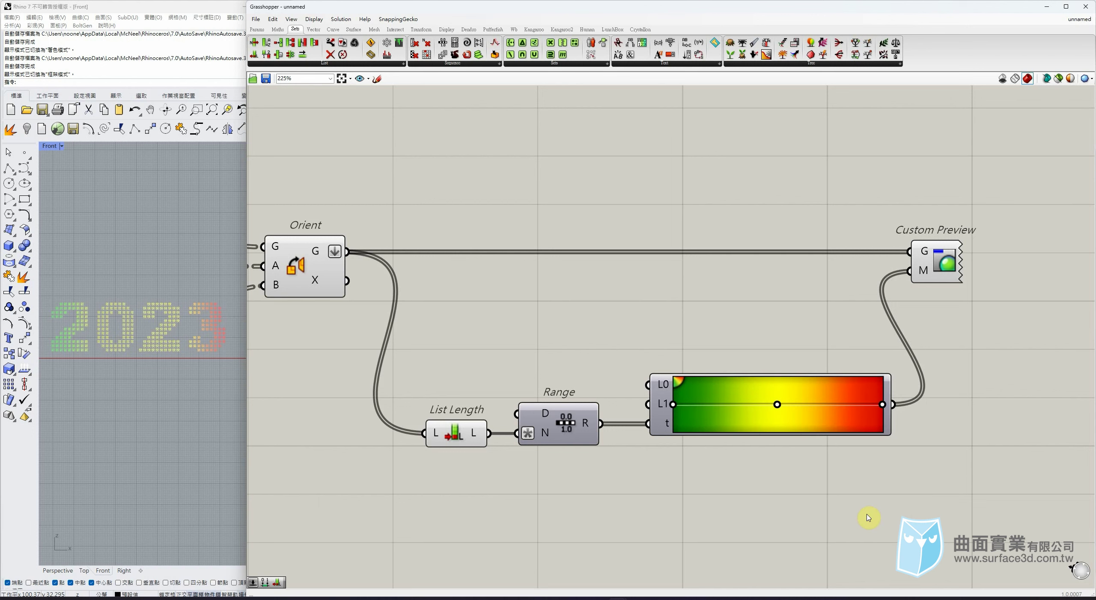
# - Select the Orient component with a selection window and turn off its preview
pyautogui.moveTo(272, 289); pyautogui.dragTo(540, 319, button='right')
pyautogui.scroll(-3, 600, 320)
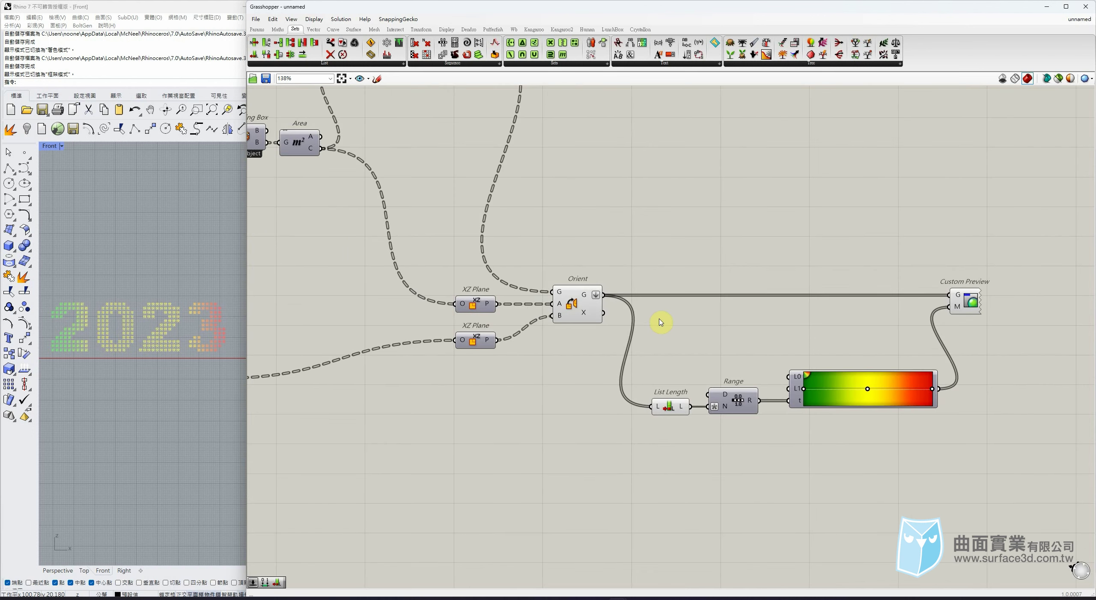
pyautogui.moveTo(661, 321); pyautogui.dragTo(681, 343, button='right')
pyautogui.moveTo(671, 258); pyautogui.dragTo(527, 510)
pyautogui.middleClick(618, 358)
pyautogui.click(648, 330)
pyautogui.click(661, 283)
# - Set the Angle slider to -81 and inspect the rotated characters up close in the Perspective viewport
pyautogui.moveTo(661, 281); pyautogui.dragTo(876, 401, button='right')
pyautogui.moveTo(535, 208); pyautogui.dragTo(502, 208)
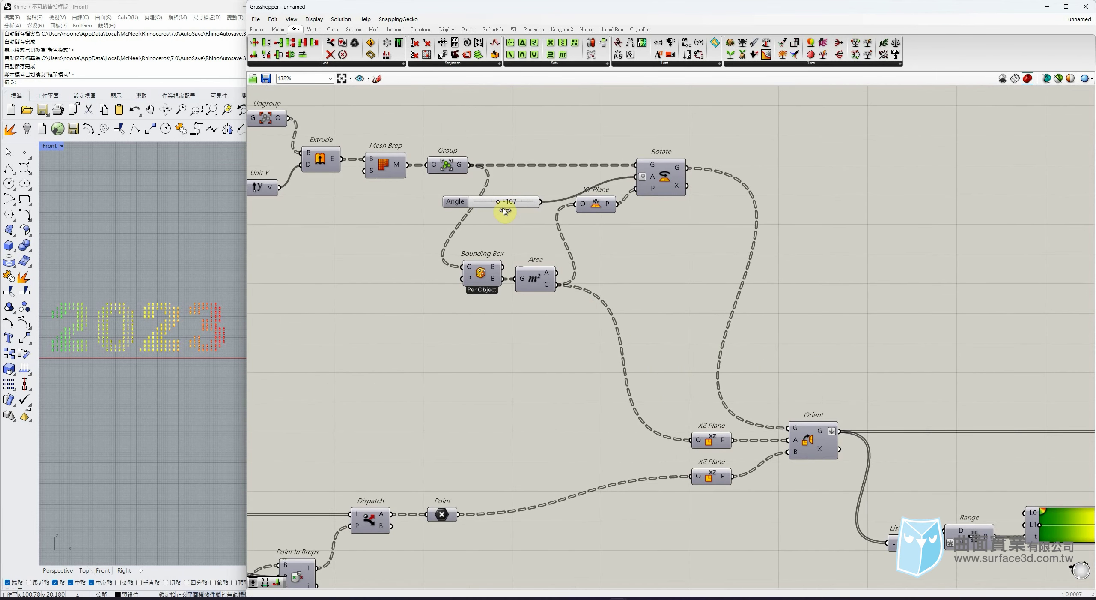
pyautogui.click(59, 570)
pyautogui.moveTo(90, 446); pyautogui.dragTo(124, 441, button='right')
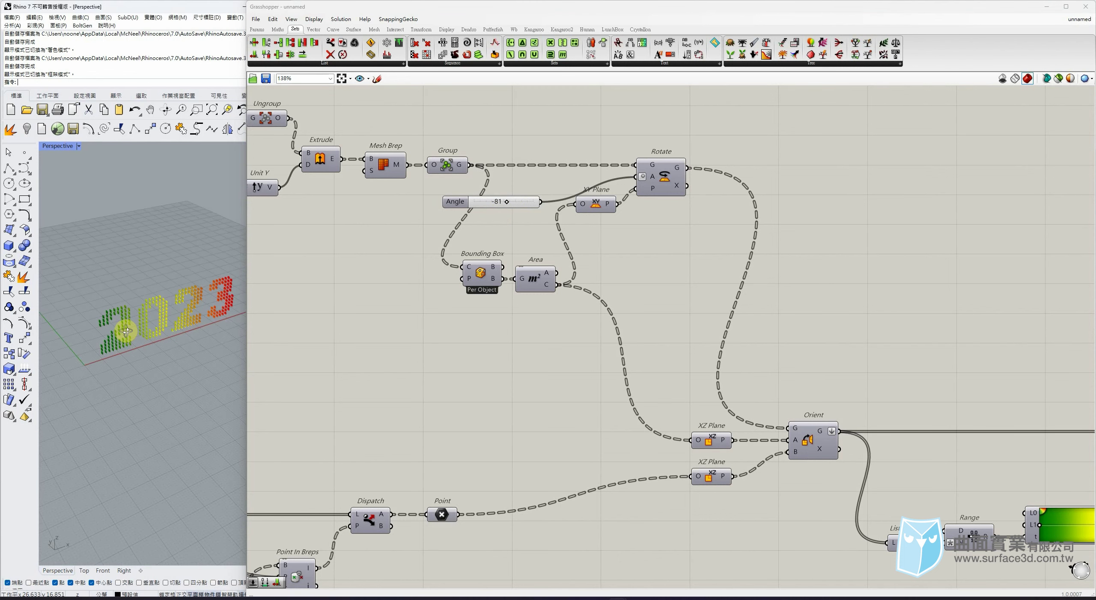
pyautogui.scroll(10, 103, 317)
pyautogui.moveTo(129, 325); pyautogui.dragTo(206, 319, button='right')
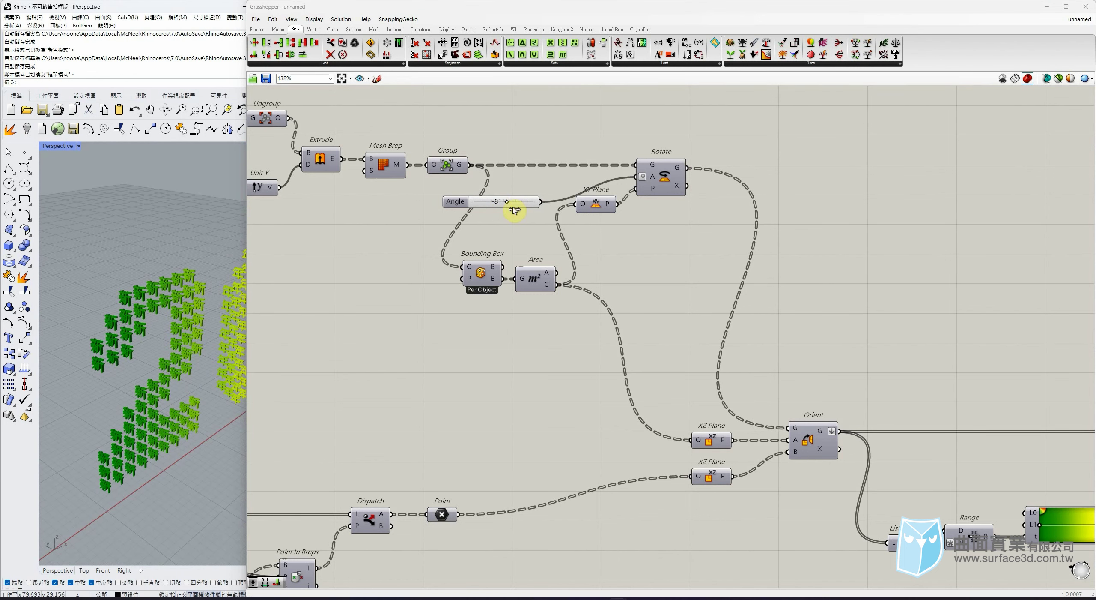
# - Set the Angle slider to 0 and shift Custom Preview slightly farther from Orient
pyautogui.moveTo(514, 210); pyautogui.dragTo(566, 210)
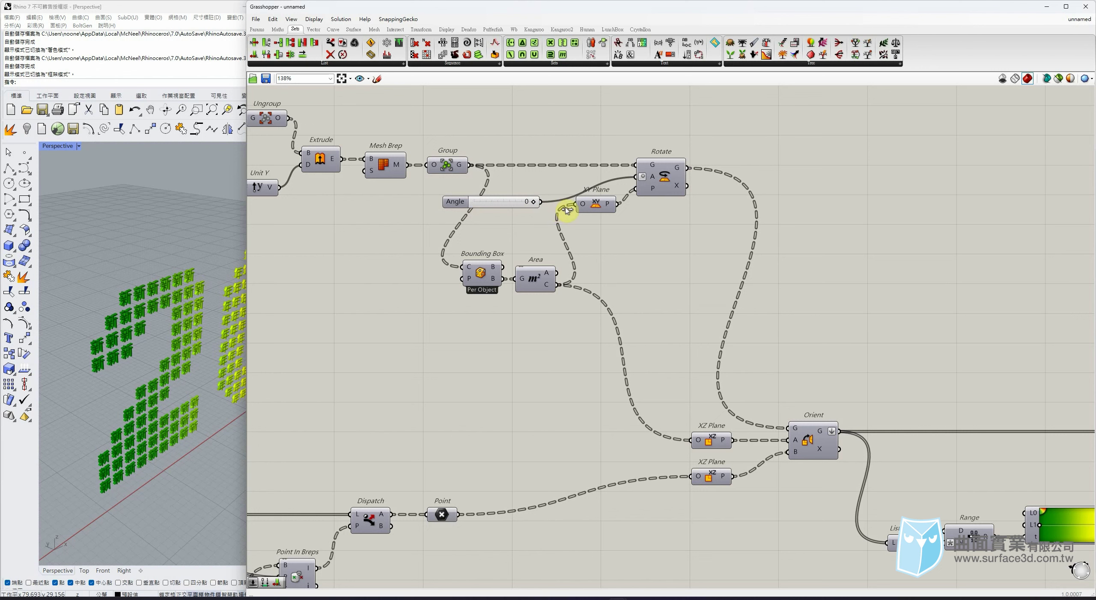
pyautogui.moveTo(514, 215); pyautogui.dragTo(531, 266, button='right')
pyautogui.moveTo(901, 385); pyautogui.dragTo(917, 385)
pyautogui.click(980, 375)
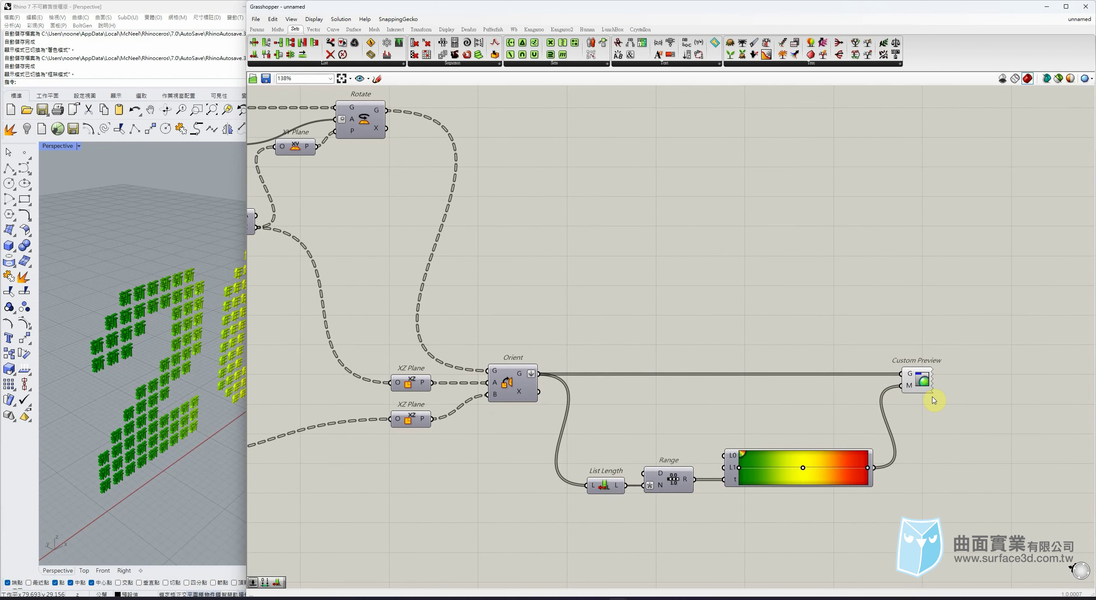
# - Frame the whole colored 2023 in the Perspective viewport
pyautogui.click(86, 570)
pyautogui.click(64, 570)
pyautogui.moveTo(92, 402); pyautogui.dragTo(159, 376, button='right')
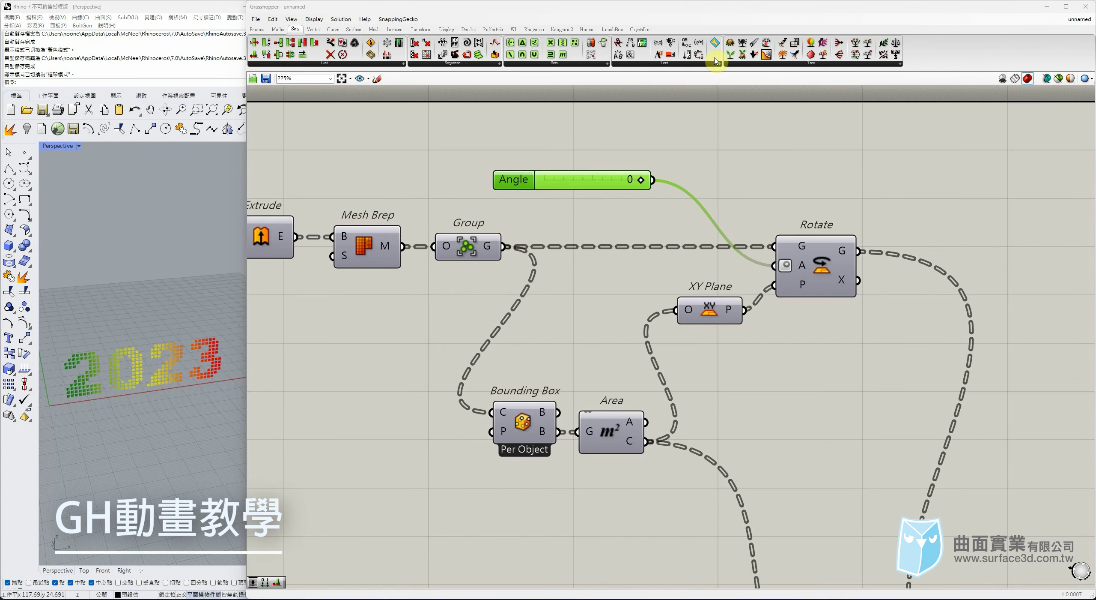
# - Open the Angle slider's animation settings and create a new desktop folder, 新增資料夾 (3), as the frame output location
pyautogui.rightClick(513, 182)
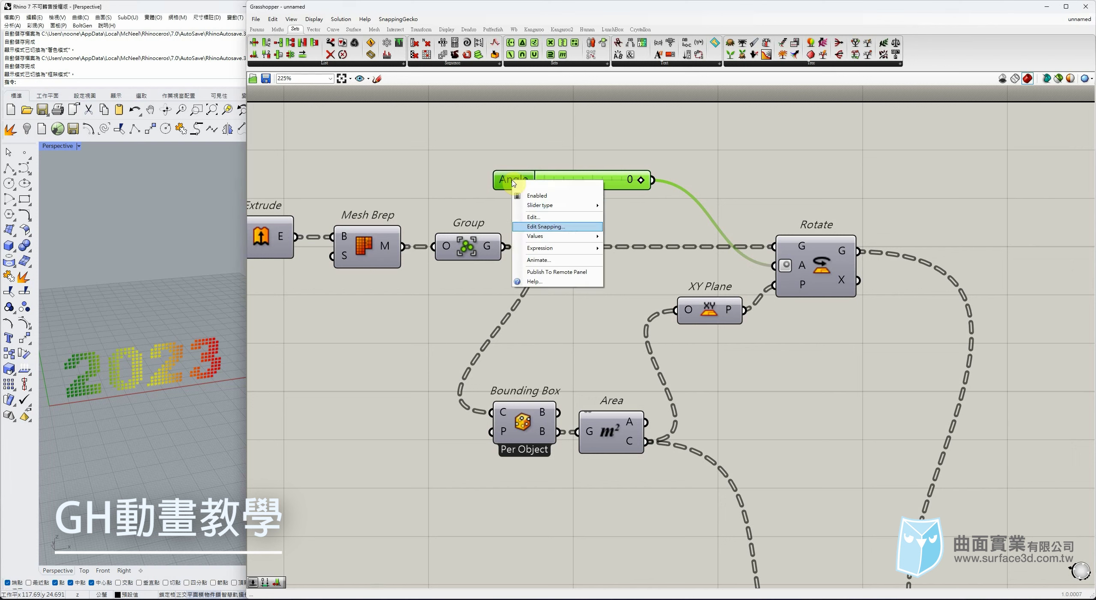
pyautogui.click(538, 260)
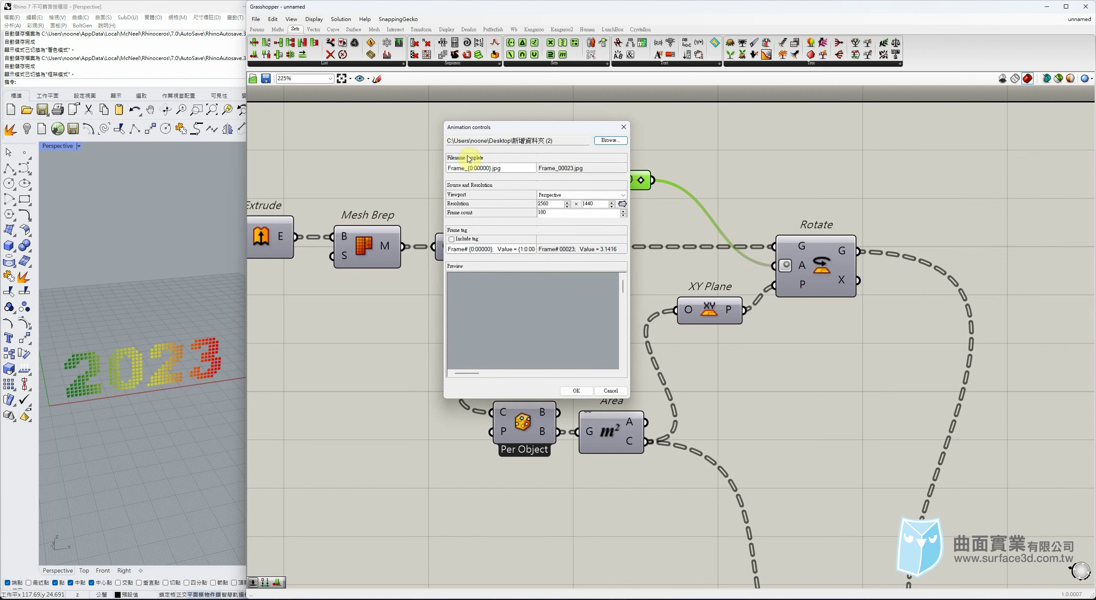
pyautogui.click(613, 141)
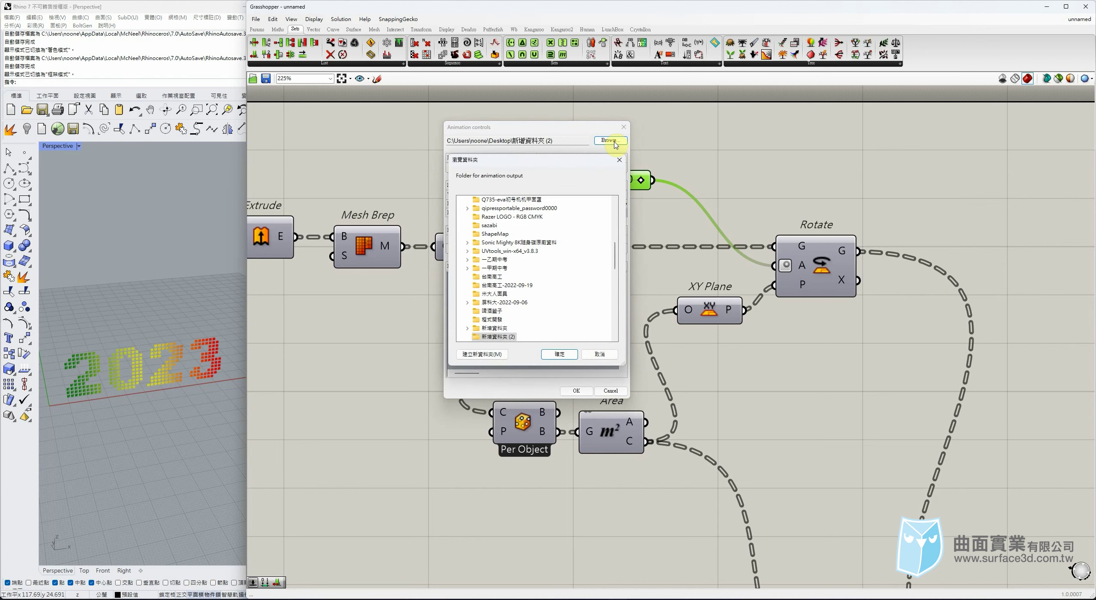
pyautogui.moveTo(614, 256); pyautogui.dragTo(621, 184)
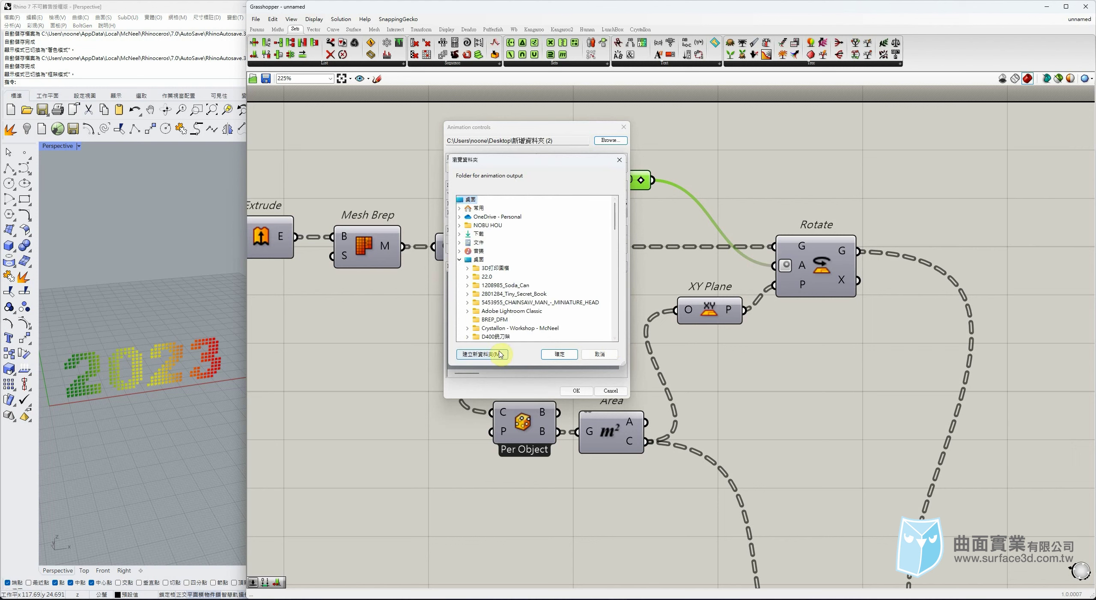
pyautogui.click(483, 354)
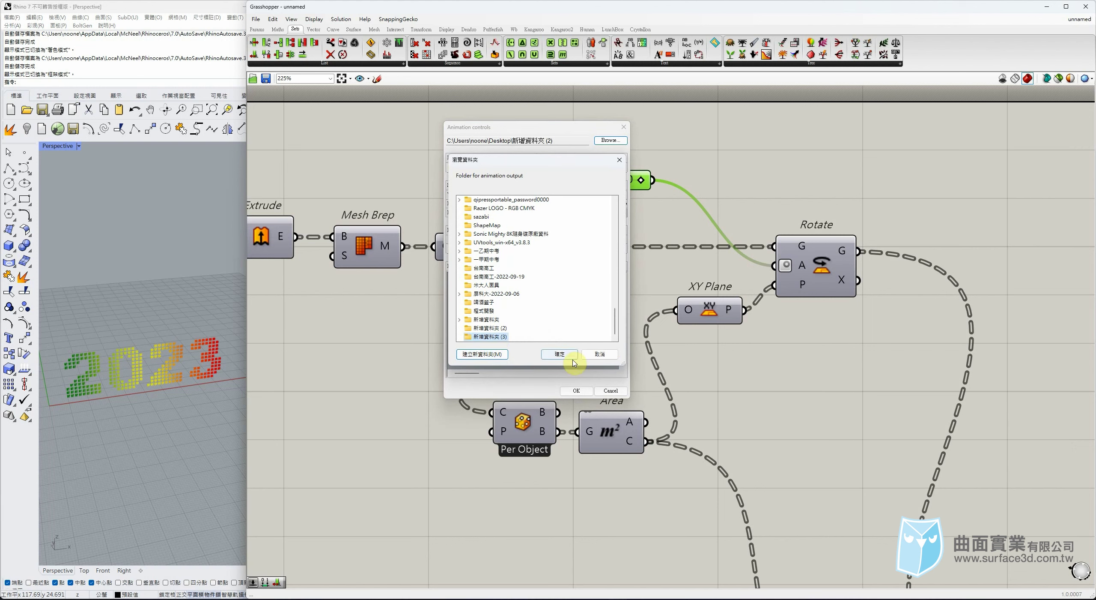
pyautogui.click(560, 354)
# - Set the animation resolution to 800 x 600
pyautogui.click(517, 167)
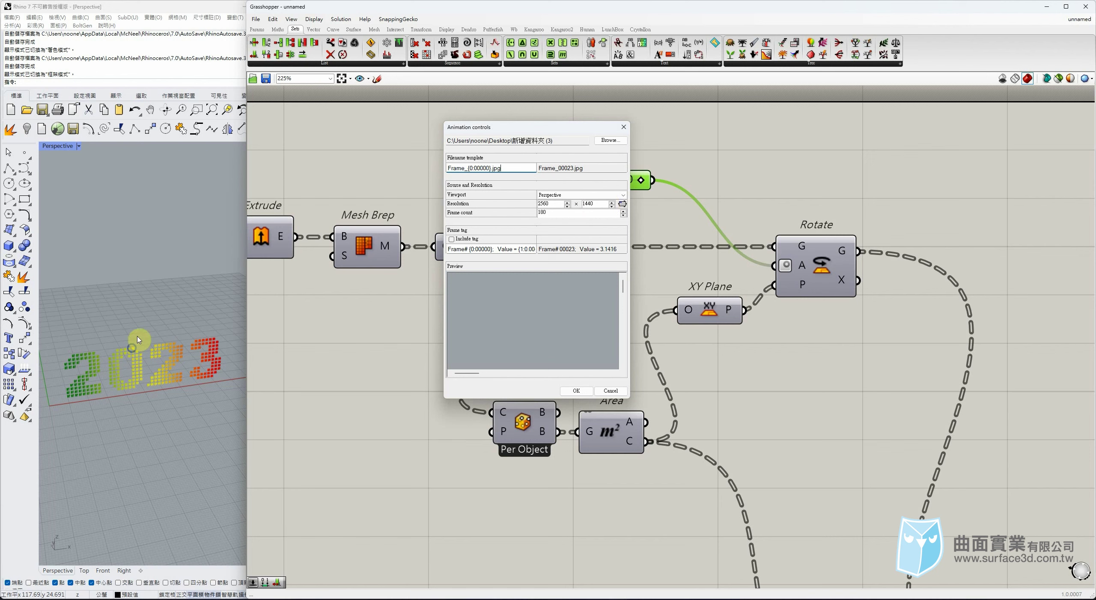
pyautogui.click(562, 204)
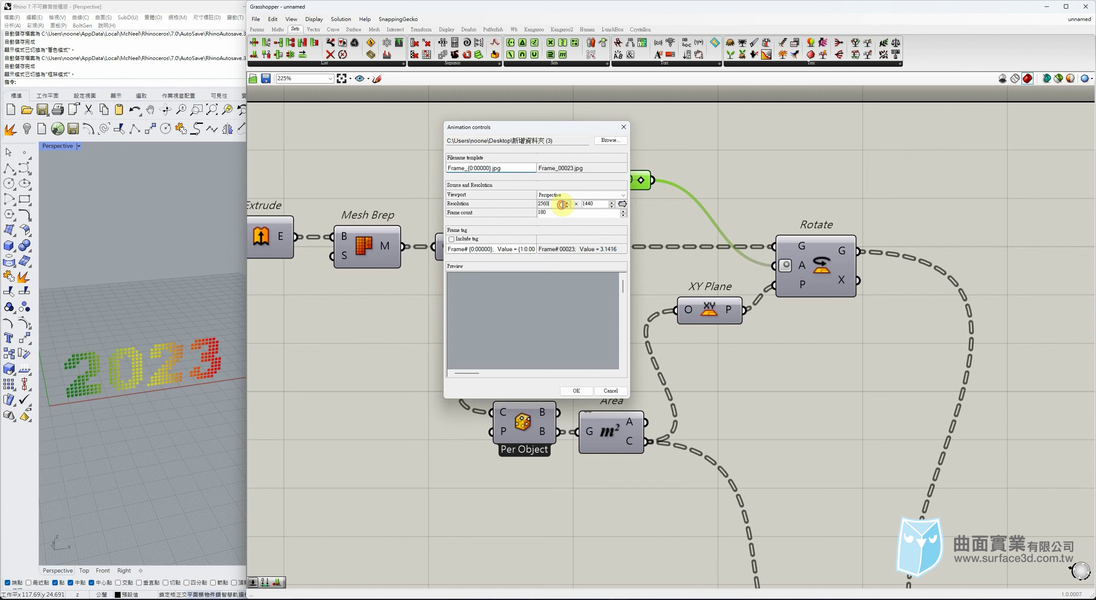
pyautogui.write('800')
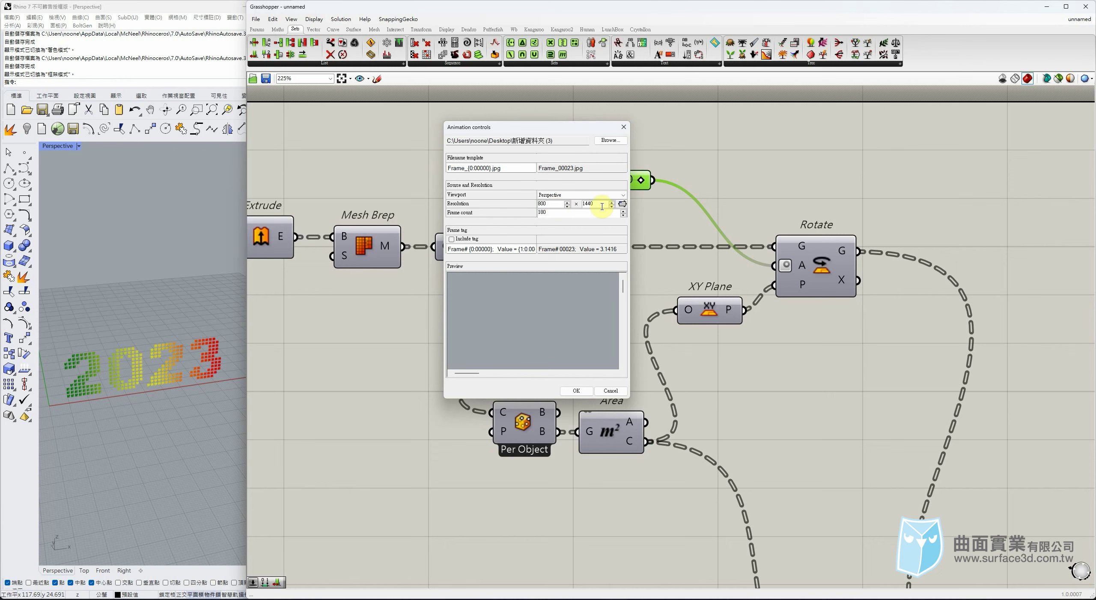
pyautogui.write('600')
pyautogui.press('Tab')
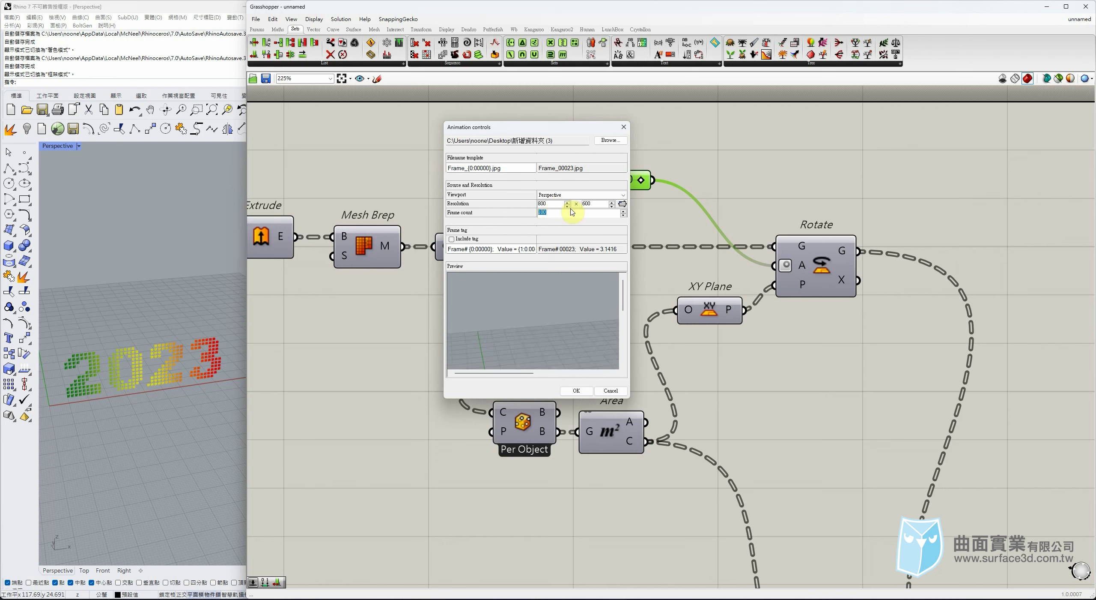
# - Match the animation resolution to the Perspective viewport size and export the rotation frames
pyautogui.click(623, 205)
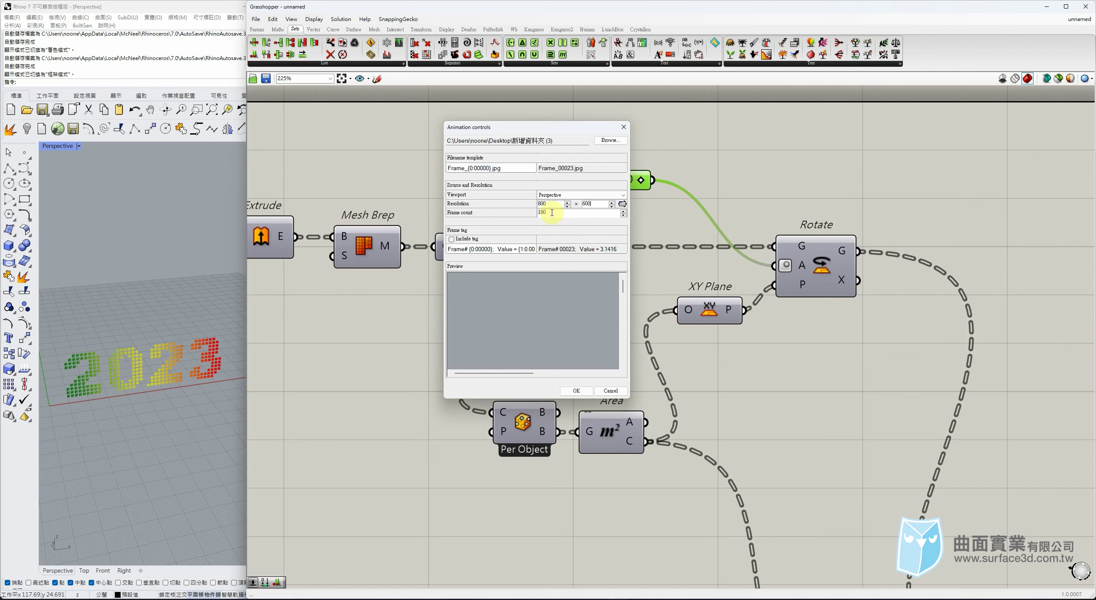
pyautogui.click(558, 213)
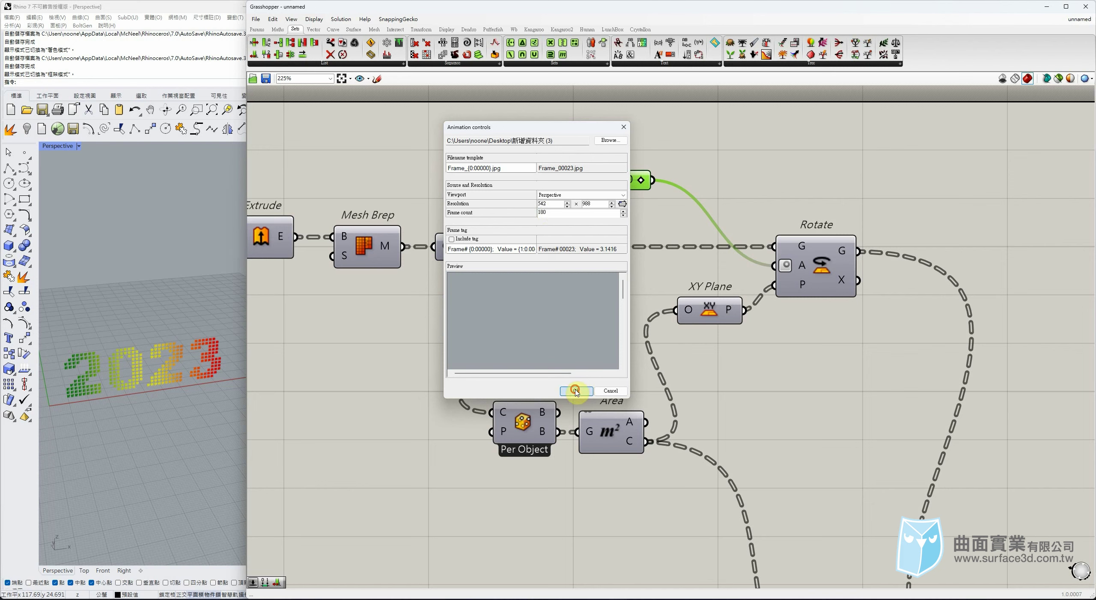
pyautogui.click(576, 390)
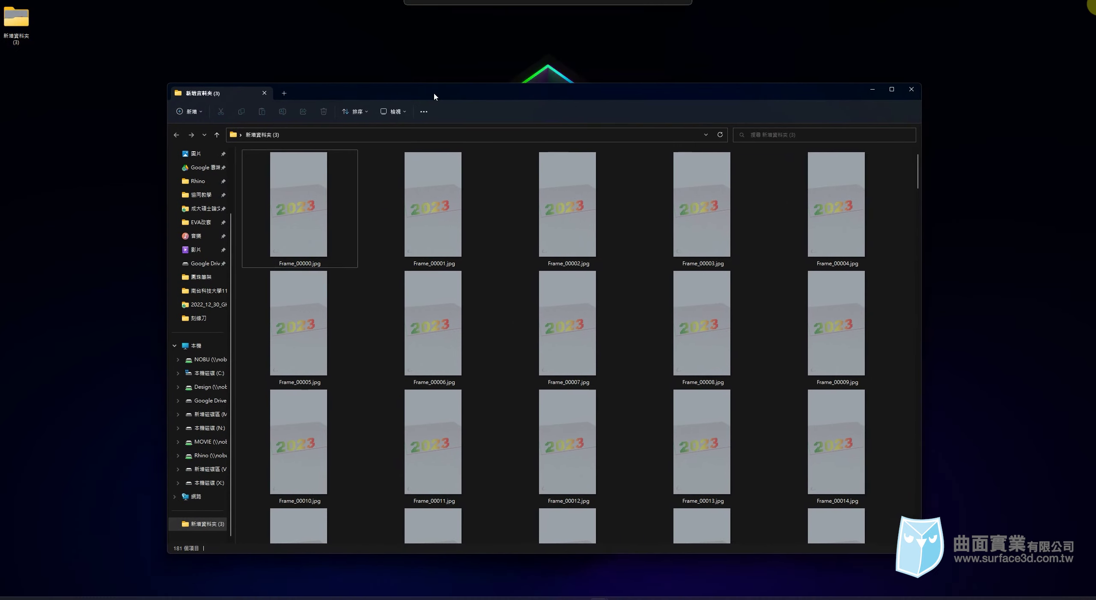
# - Open the exported Frame_00000.jpg and step through the following frames to check the rotation of the characters
pyautogui.click(335, 221)
pyautogui.doubleClick(335, 220)
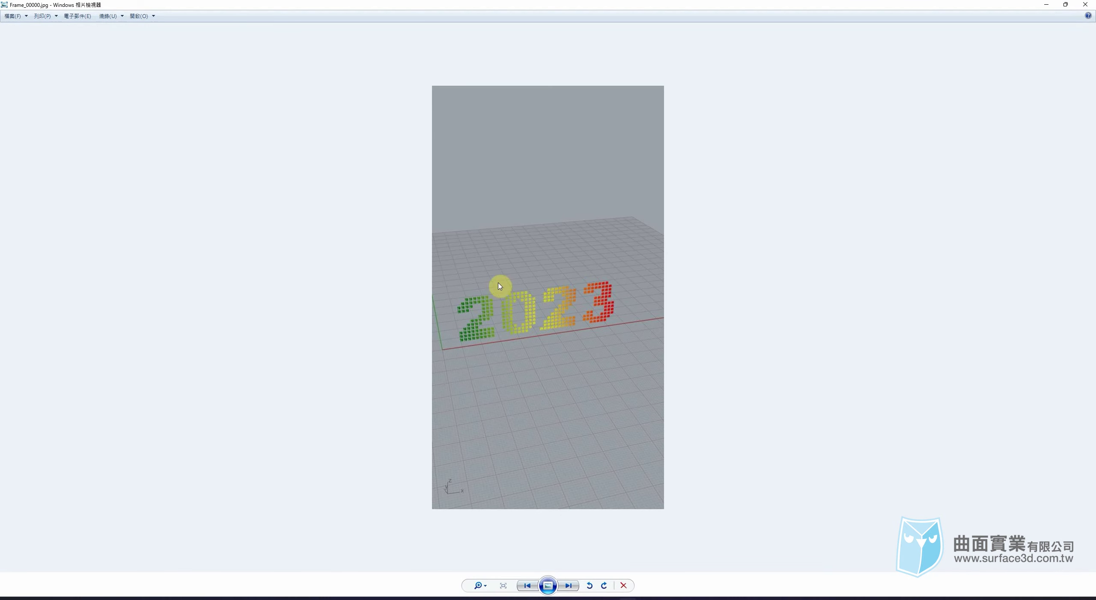
pyautogui.click(573, 585)
pyautogui.click(573, 585)
pyautogui.click(571, 585)
pyautogui.press('Right')
pyautogui.press('Right')
pyautogui.press('Right')
pyautogui.press('Right')
pyautogui.press('Right')
pyautogui.press('Right')
pyautogui.press('Right')
pyautogui.press('Right')
pyautogui.press('Right')
pyautogui.press('Right')
pyautogui.press('Right')
pyautogui.press('Right')
pyautogui.press('Right')
pyautogui.press('Right')
pyautogui.press('Right')
pyautogui.press('Right')
pyautogui.press('Right')
pyautogui.press('Right')
pyautogui.press('Right')
pyautogui.press('Right')
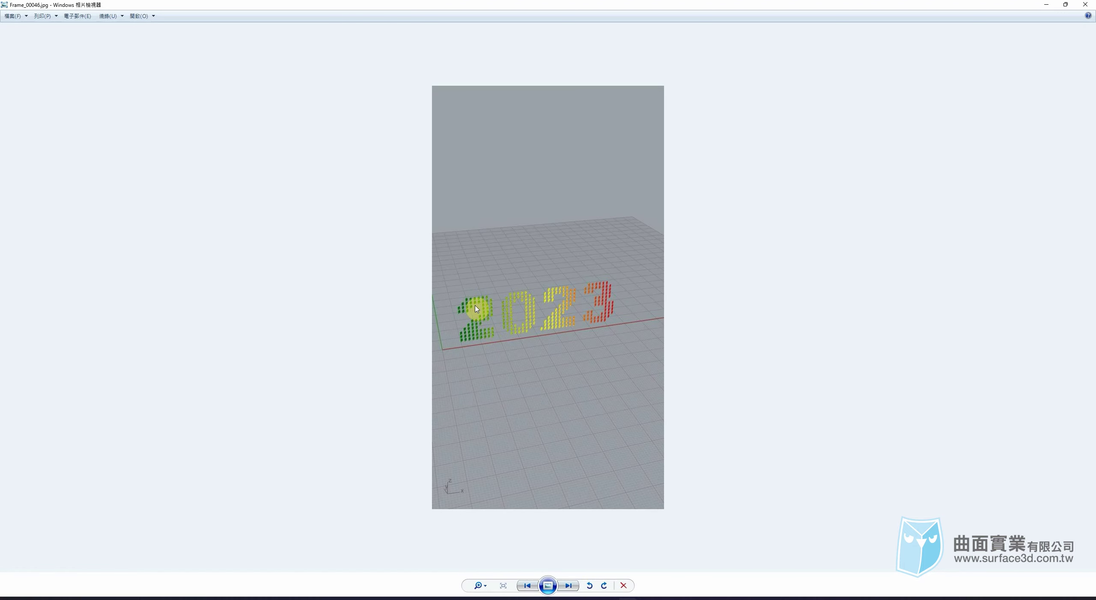
pyautogui.click(1086, 4)
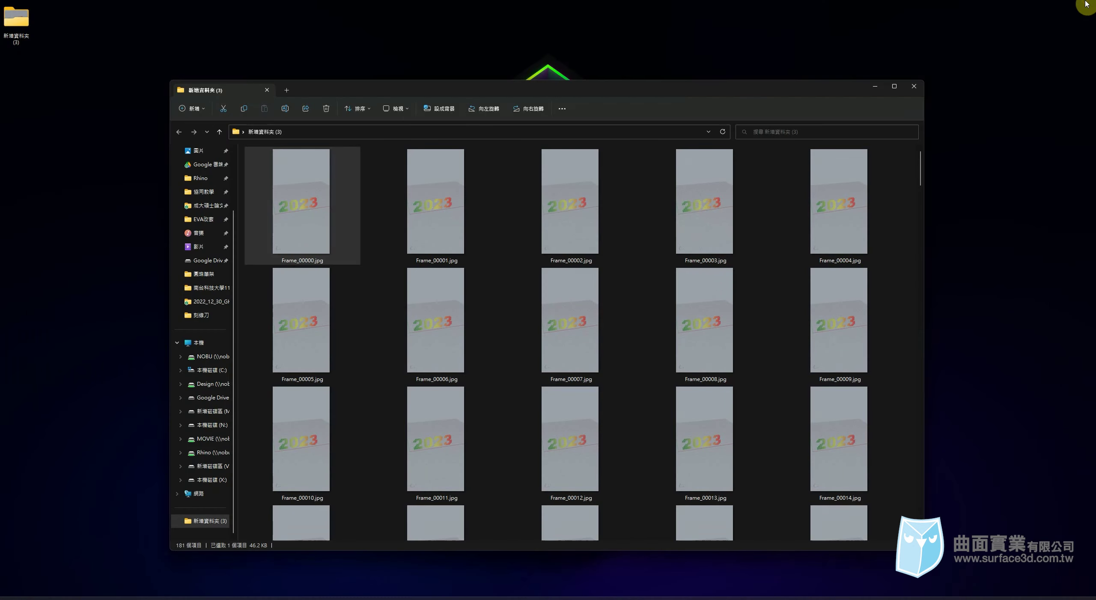
# - Switch back to Rhino and Grasshopper and set the Angle slider to -180 for a close-up of the characters
pyautogui.click(619, 598)
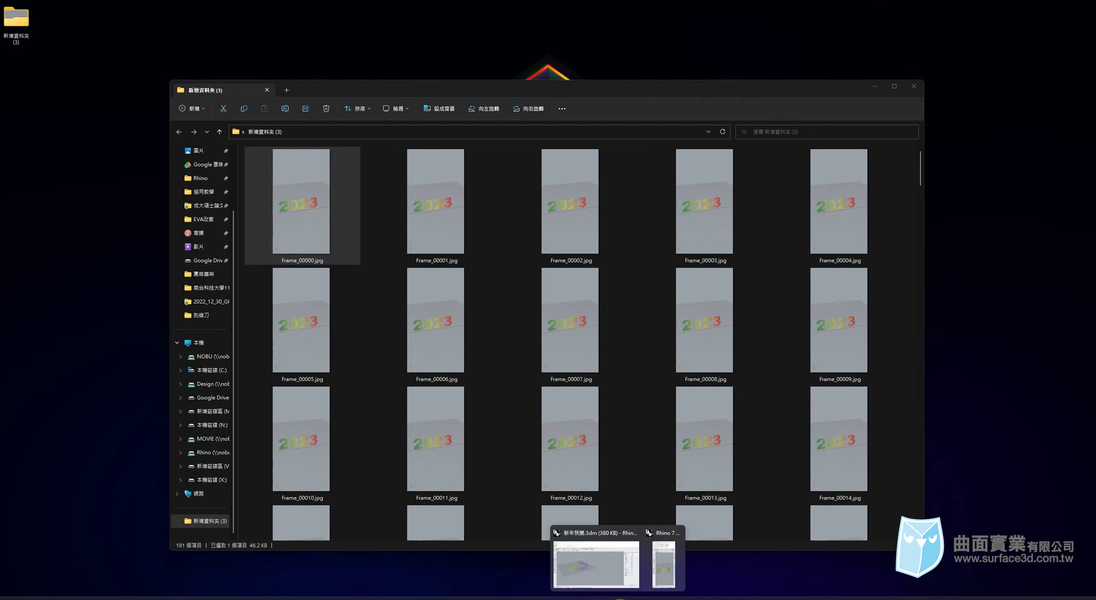
pyautogui.click(661, 564)
pyautogui.scroll(5, 171, 404)
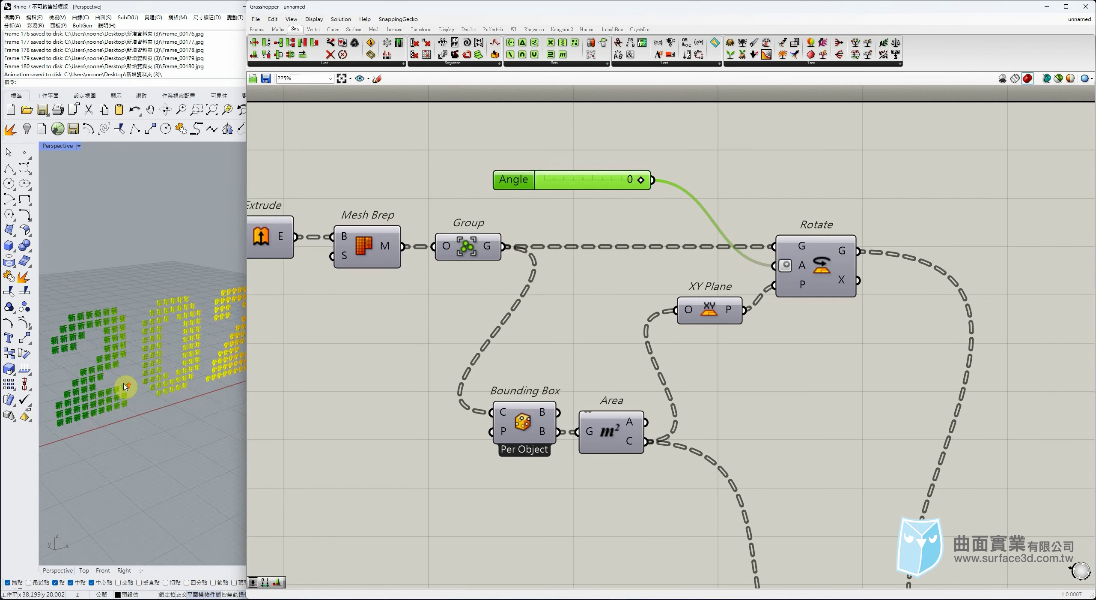
pyautogui.scroll(4, 125, 387)
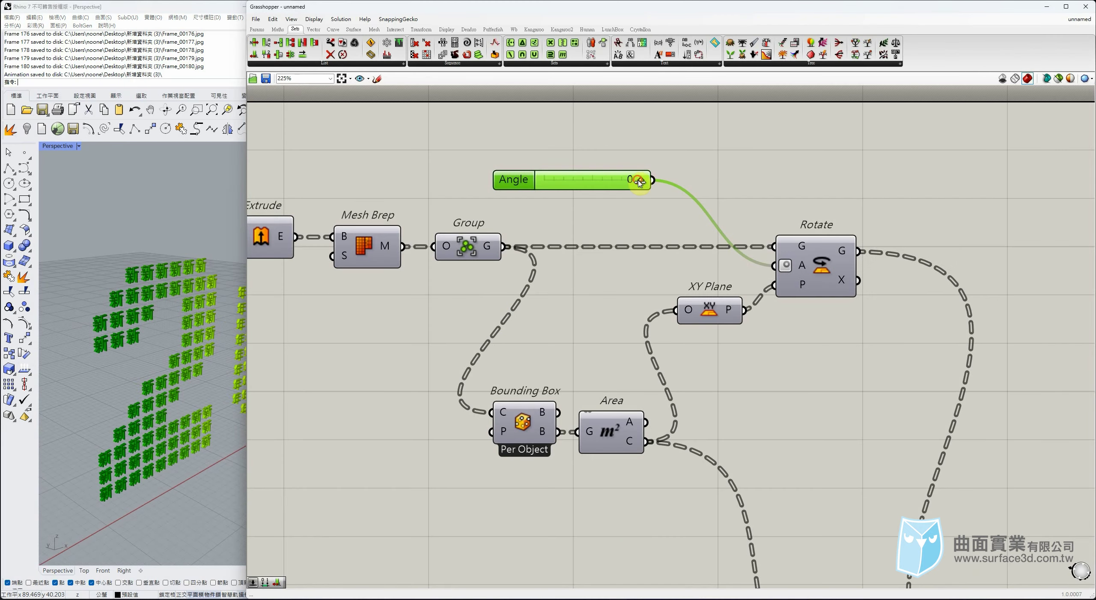
pyautogui.moveTo(639, 182); pyautogui.dragTo(544, 180)
pyautogui.scroll(4, 100, 352)
pyautogui.moveTo(99, 350); pyautogui.dragTo(153, 333, button='right')
pyautogui.click(544, 180)
pyautogui.moveTo(545, 180); pyautogui.dragTo(506, 178)
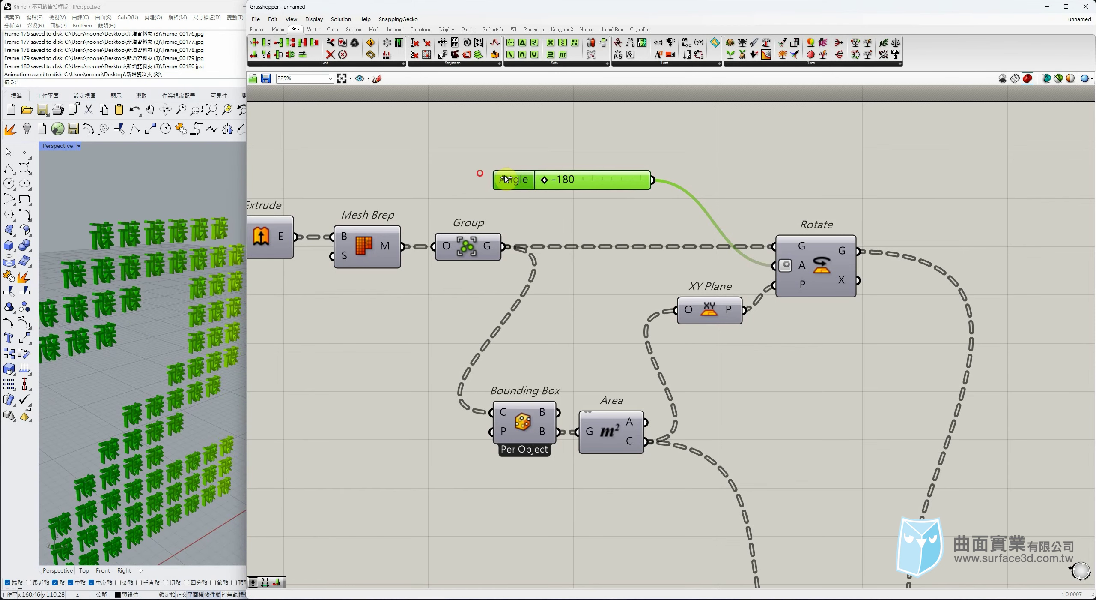
# - Export the Angle slider's animation again from the close-up Perspective view, keeping the existing output folder and settings
pyautogui.rightClick(511, 190)
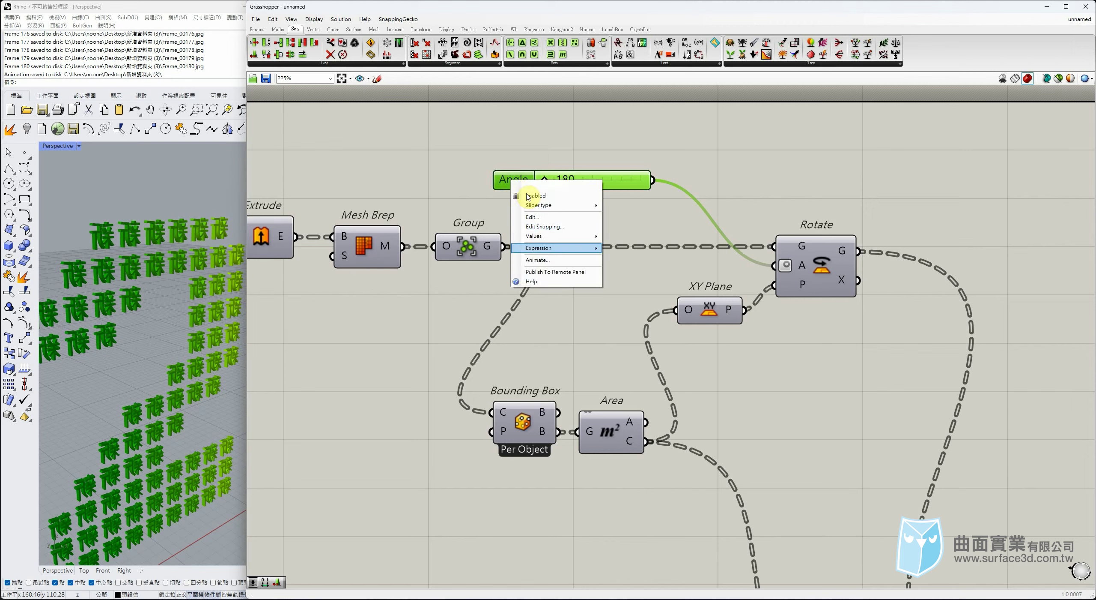
pyautogui.click(536, 259)
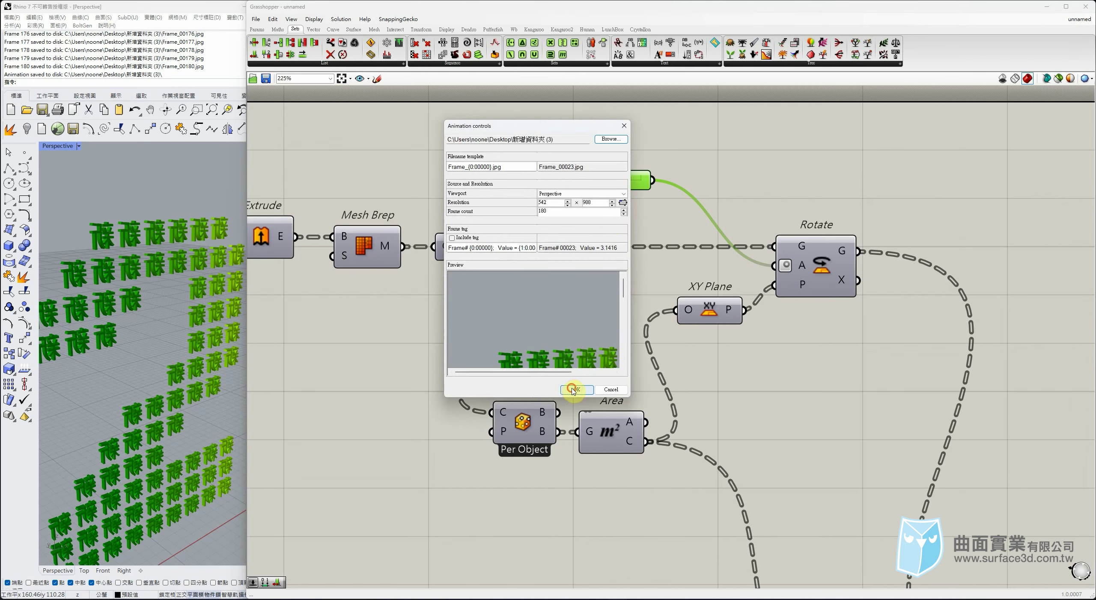
pyautogui.click(575, 389)
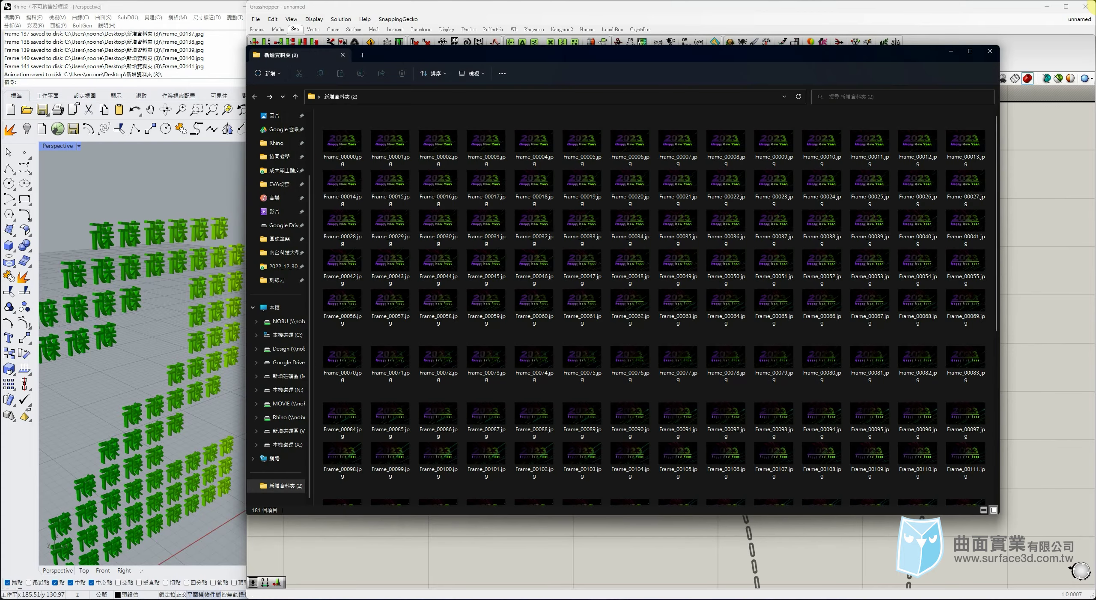
# - Enlarge the window of folder 新增資料夾 (2) and step through its finished Happy New Year frames in the image viewer
pyautogui.moveTo(721, 56); pyautogui.dragTo(611, 0)
pyautogui.doubleClick(97, 93)
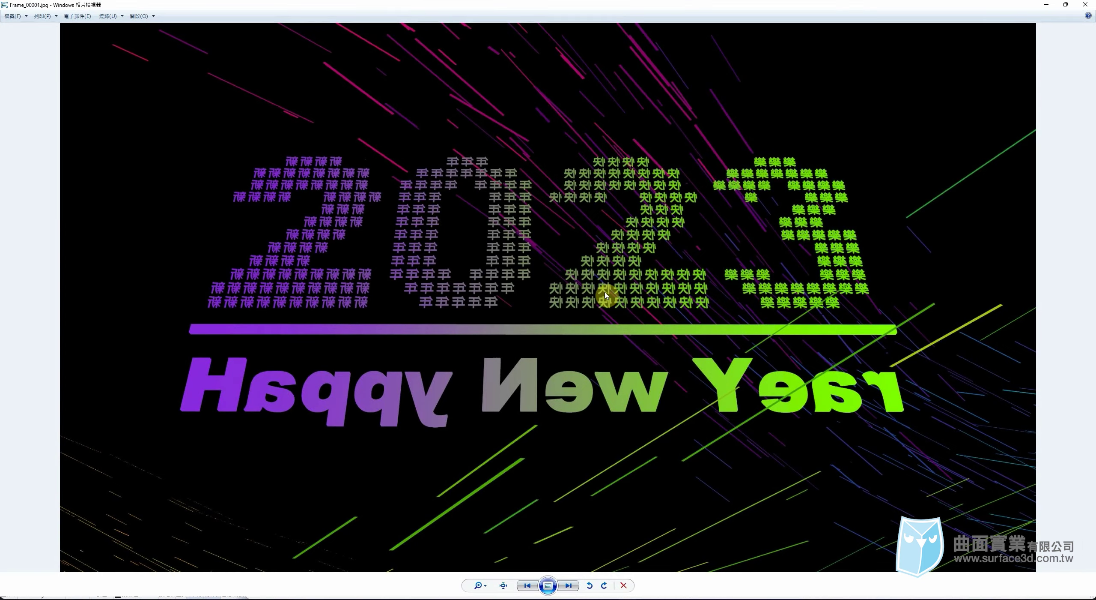
pyautogui.press('Right')
pyautogui.press('Right')
pyautogui.press('Right')
pyautogui.press('Right')
pyautogui.press('Right')
pyautogui.press('Right')
pyautogui.press('Right')
pyautogui.press('Right')
pyautogui.press('Right')
pyautogui.press('Right')
pyautogui.press('Right')
pyautogui.press('Right')
pyautogui.press('Right')
pyautogui.press('Right')
pyautogui.press('Right')
pyautogui.press('Right')
pyautogui.press('Right')
pyautogui.press('Right')
pyautogui.press('Right')
pyautogui.press('Right')
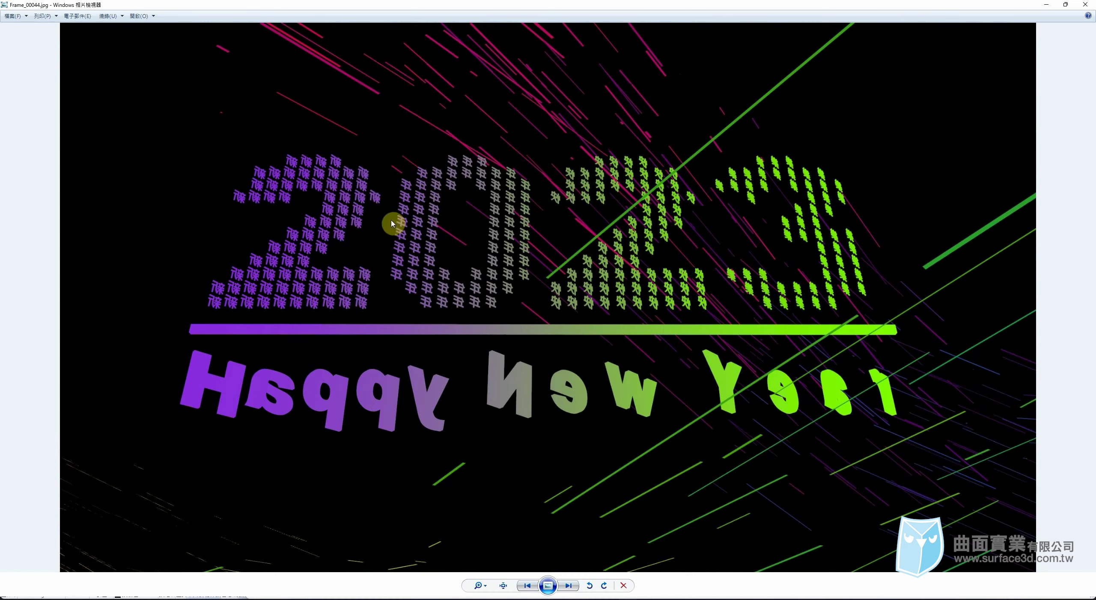
pyautogui.click(1075, 7)
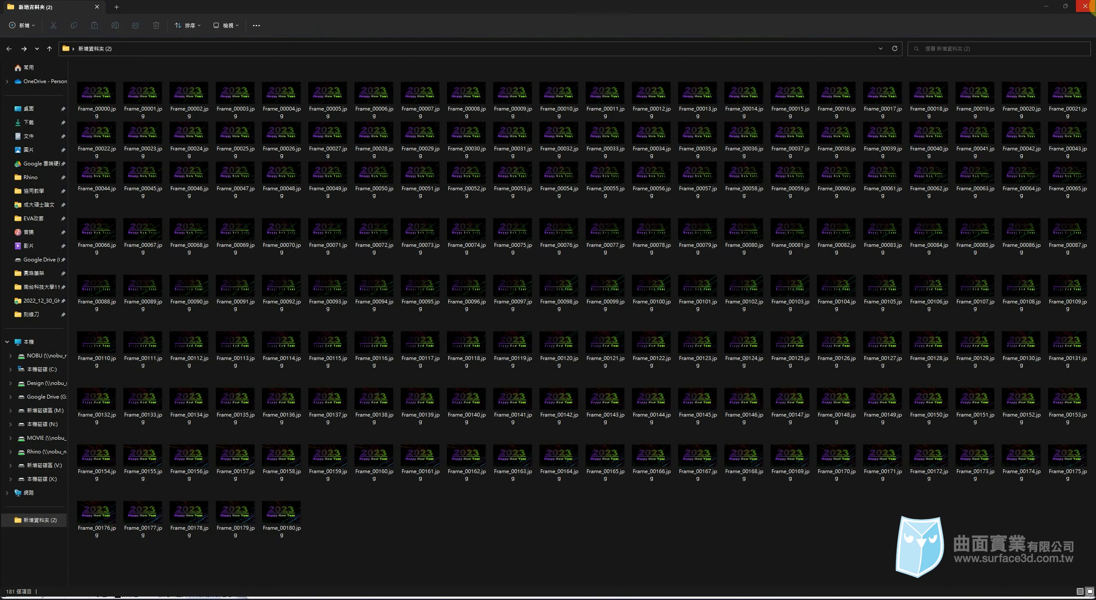
# - Play the finished animation video Frame_00000.mp4 in PotPlayer
pyautogui.doubleClick(806, 216)
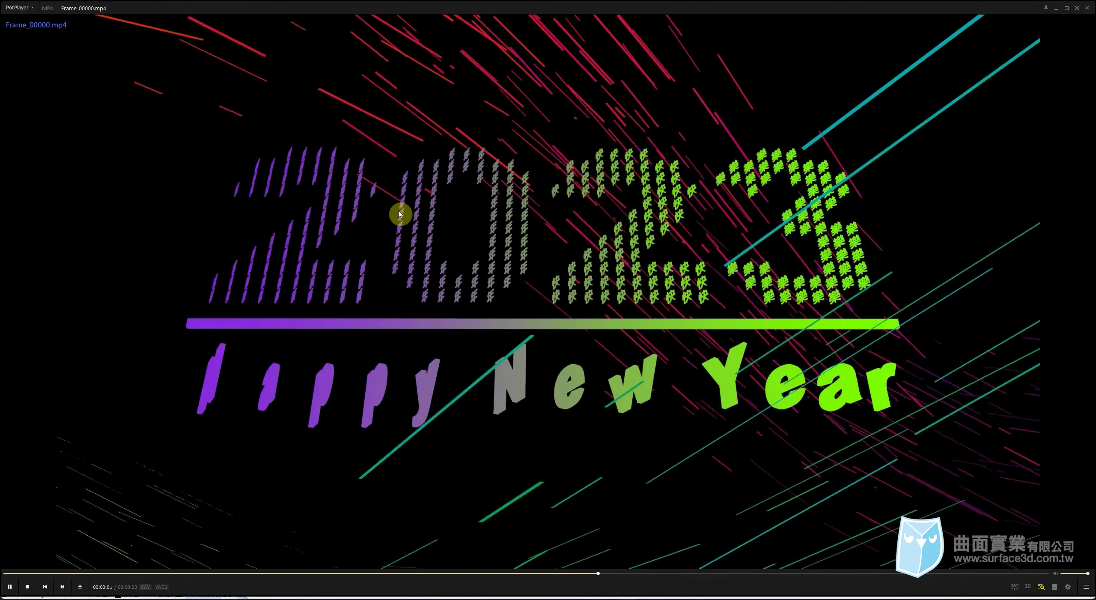
pyautogui.click(8, 593)
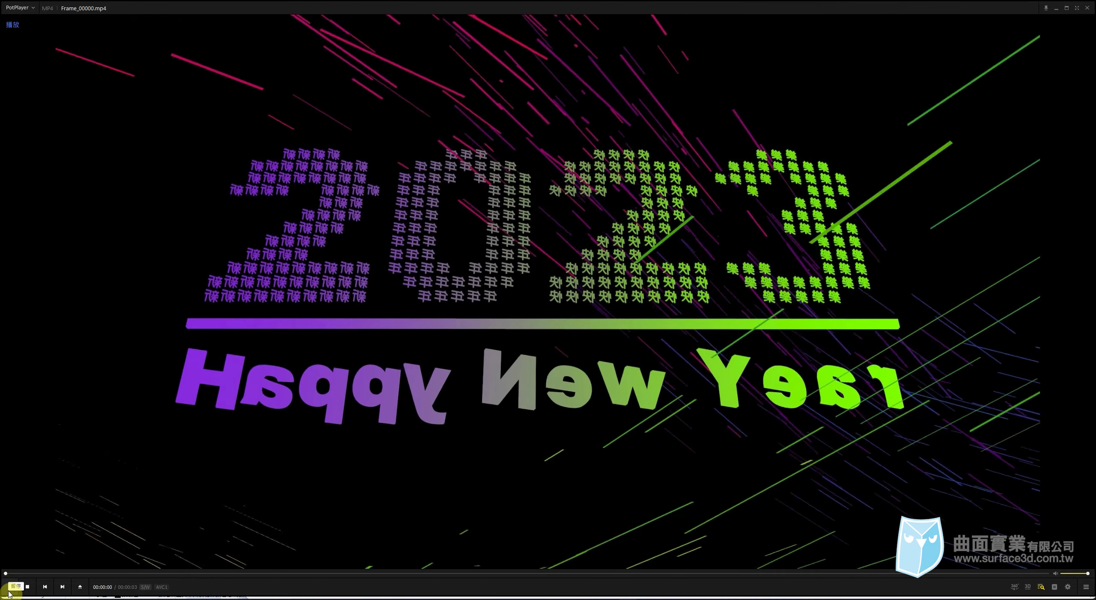